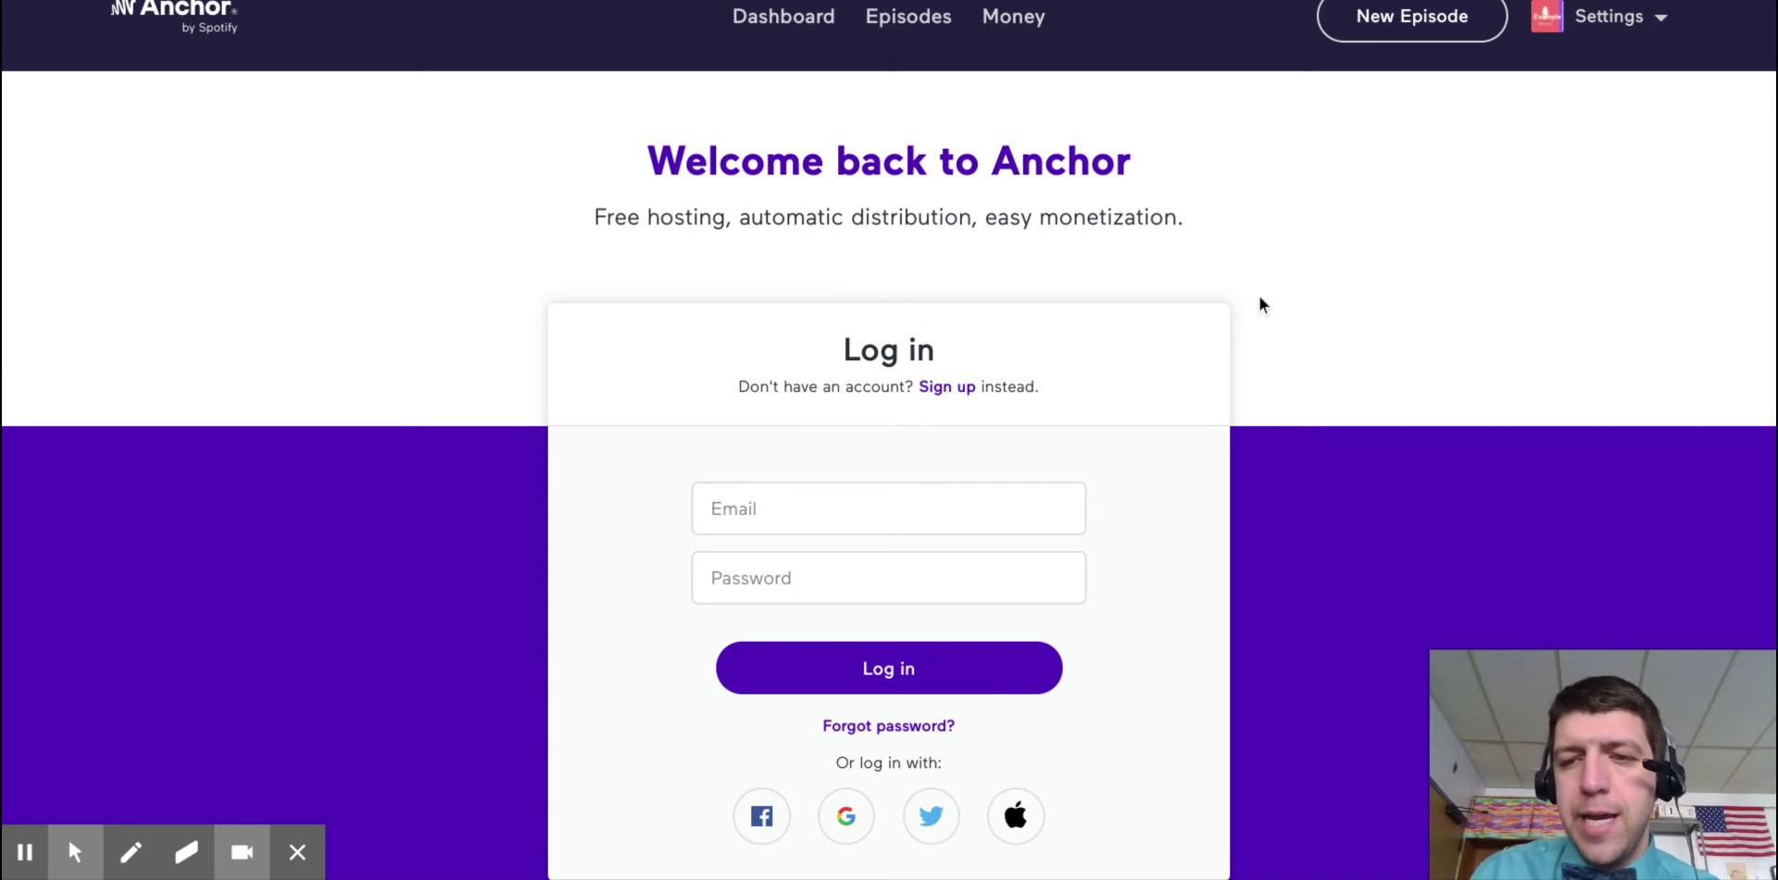
# - Scroll through the Example podcast dashboard's Welcome to Anchor checklist and back to the top
pyautogui.scroll(-1, 1130, 282)
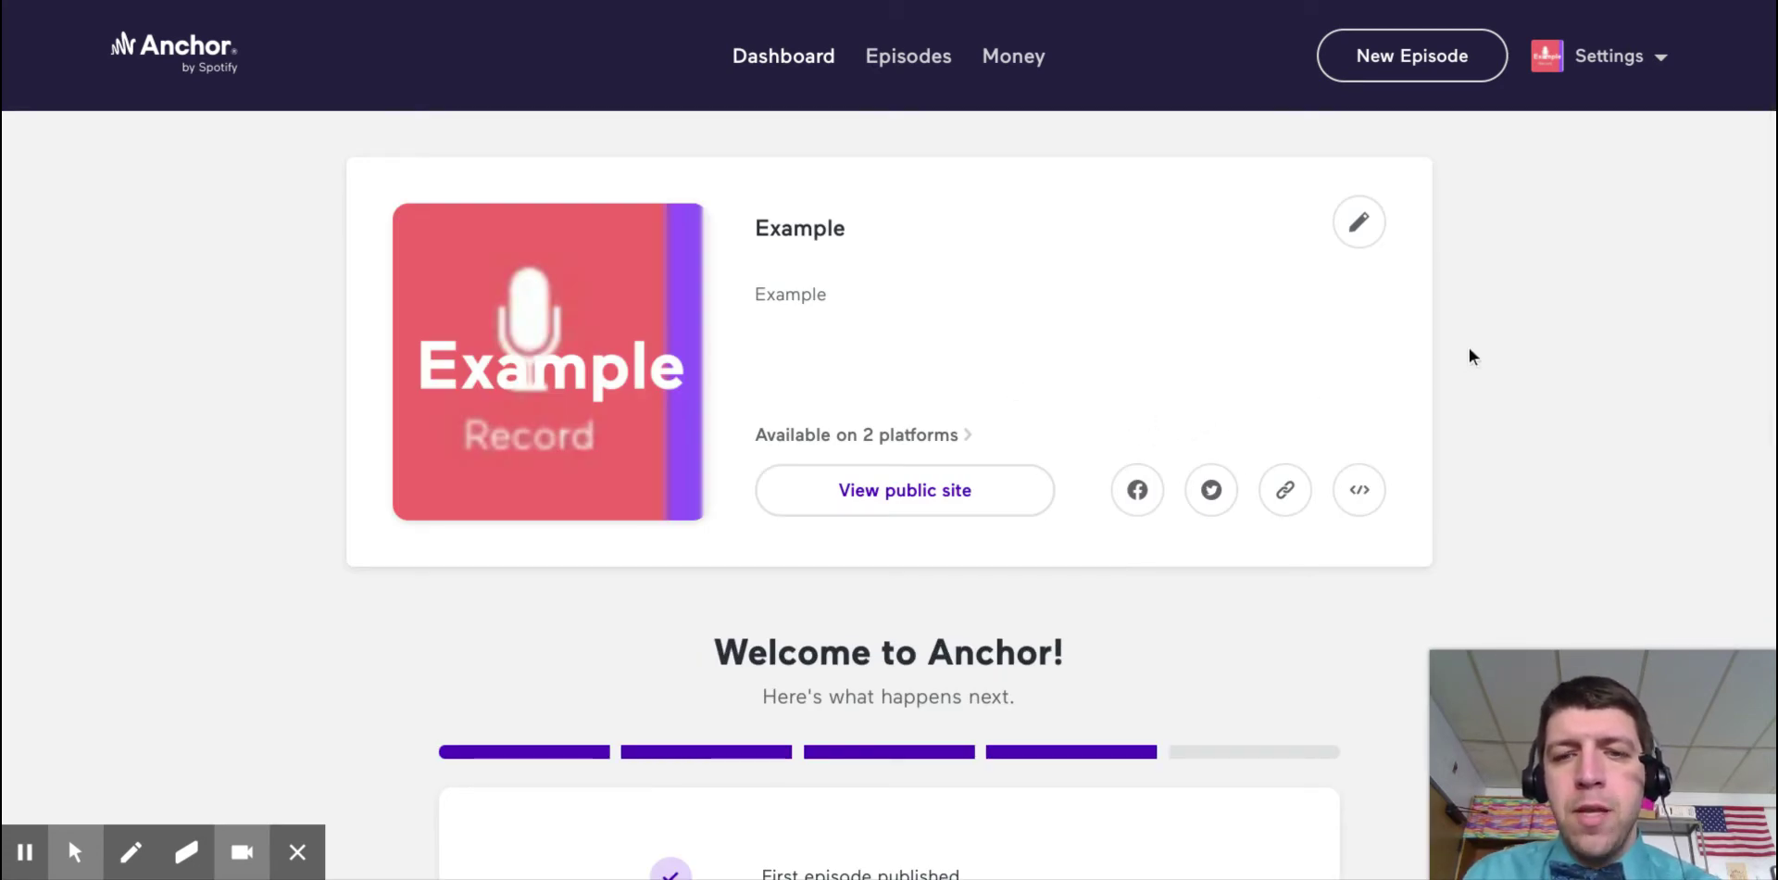
pyautogui.scroll(-6, 1490, 342)
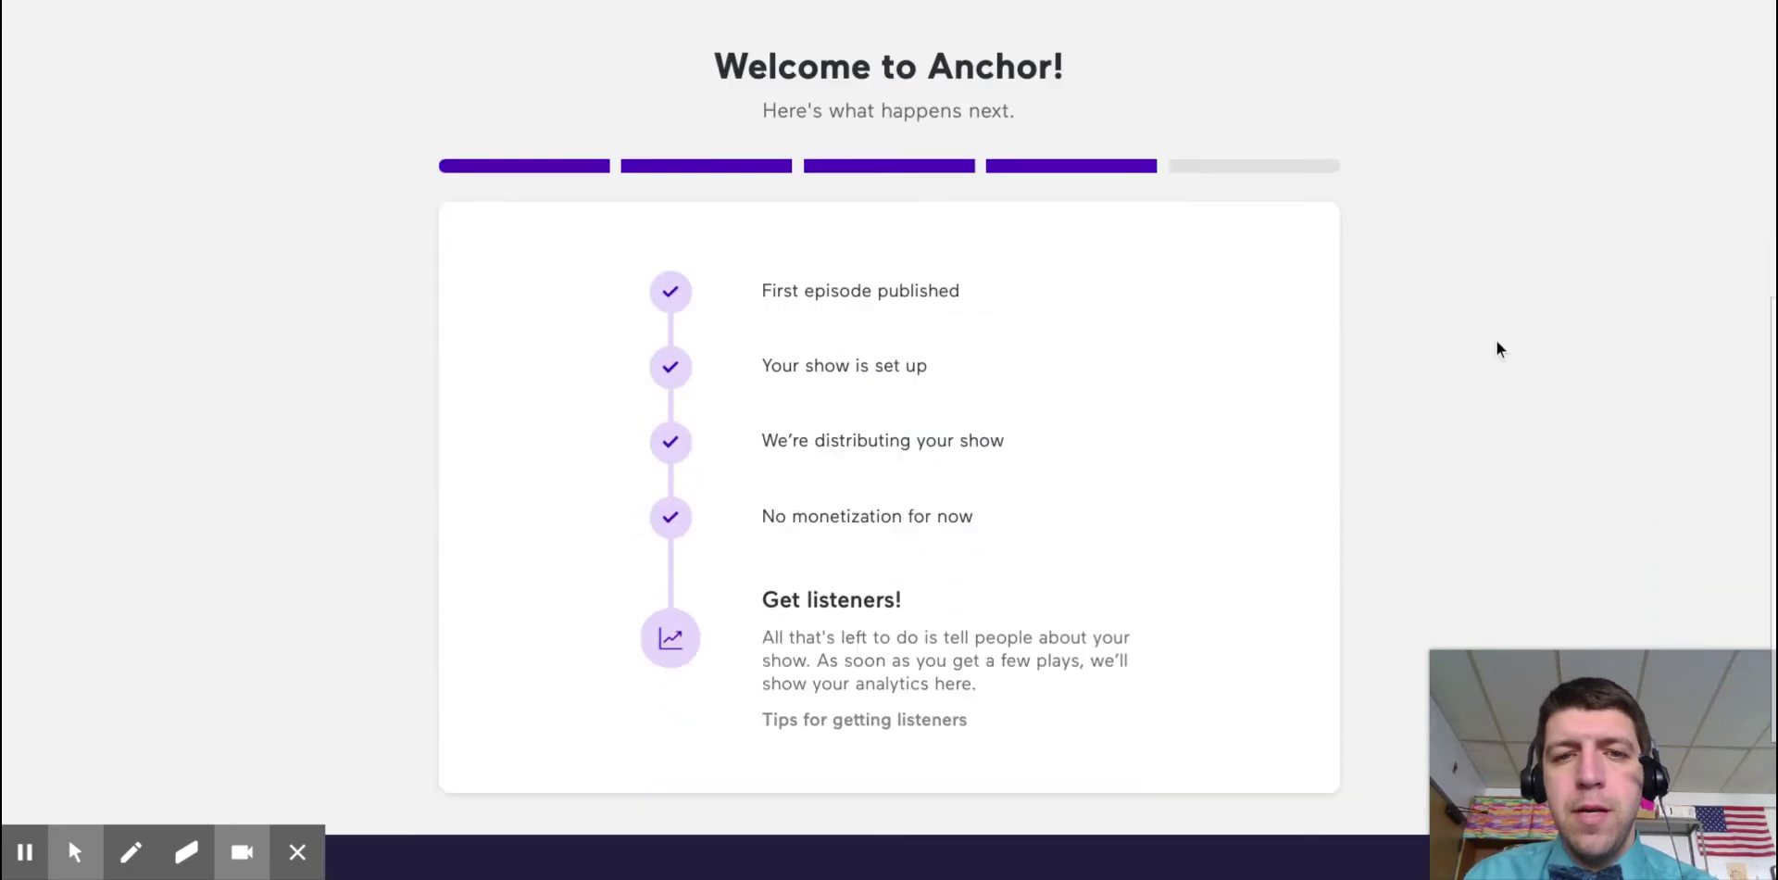
pyautogui.scroll(-2, 1496, 345)
pyautogui.scroll(8, 1497, 345)
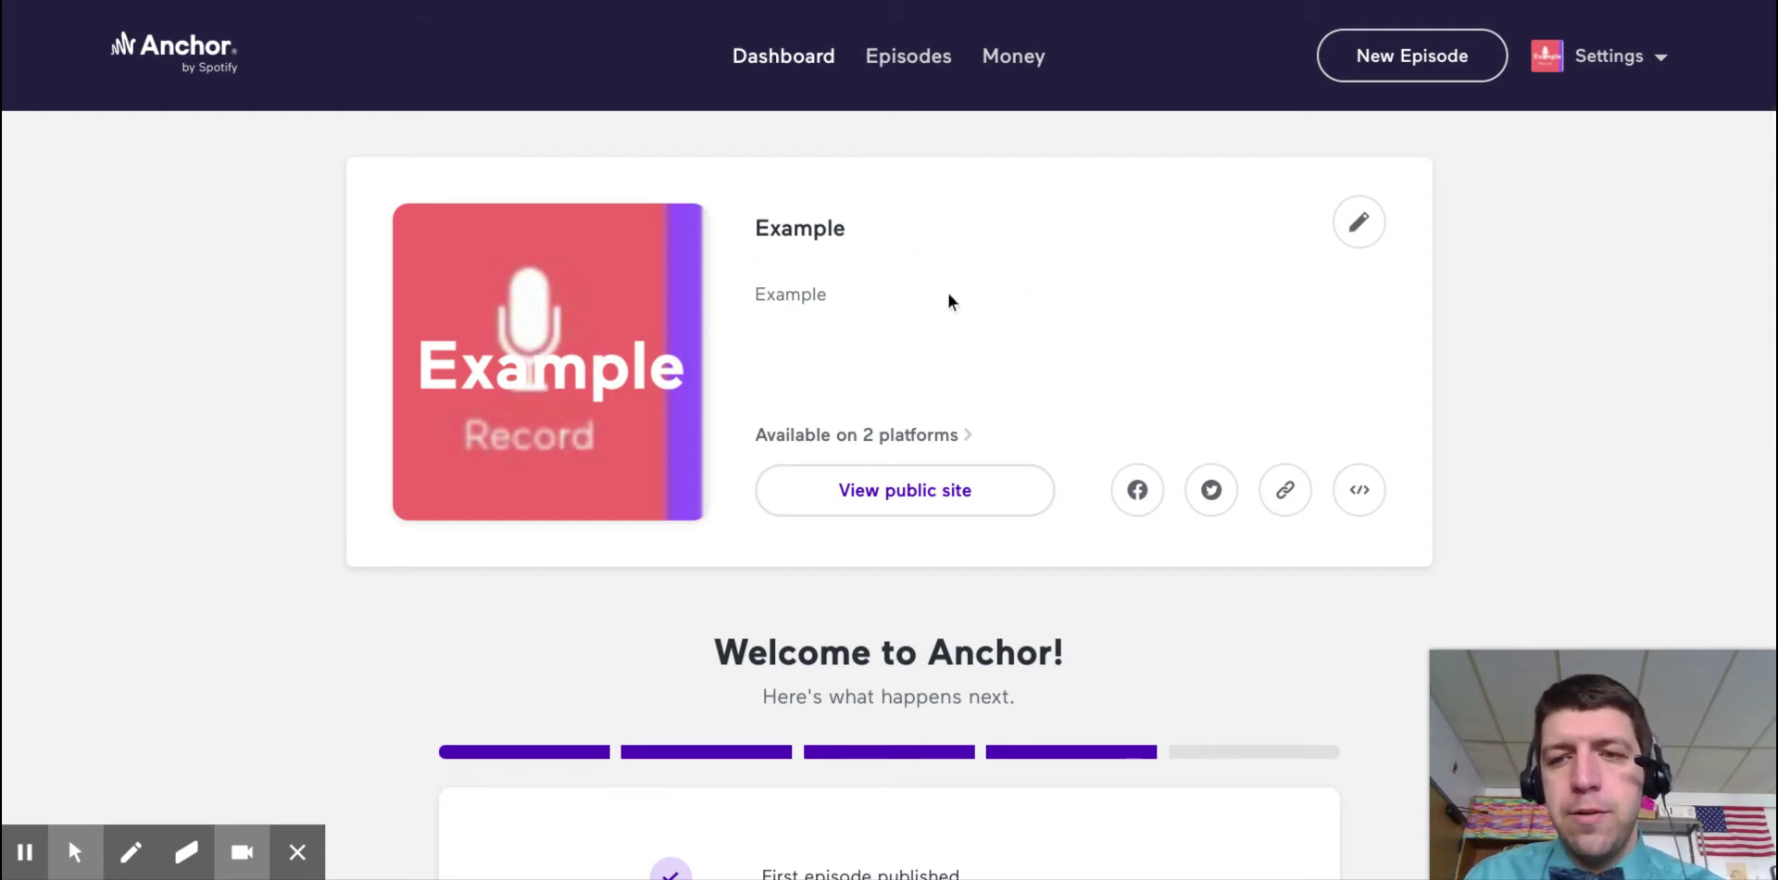
# - Start a new episode and bring up the Record option on Create your episode
pyautogui.click(1378, 74)
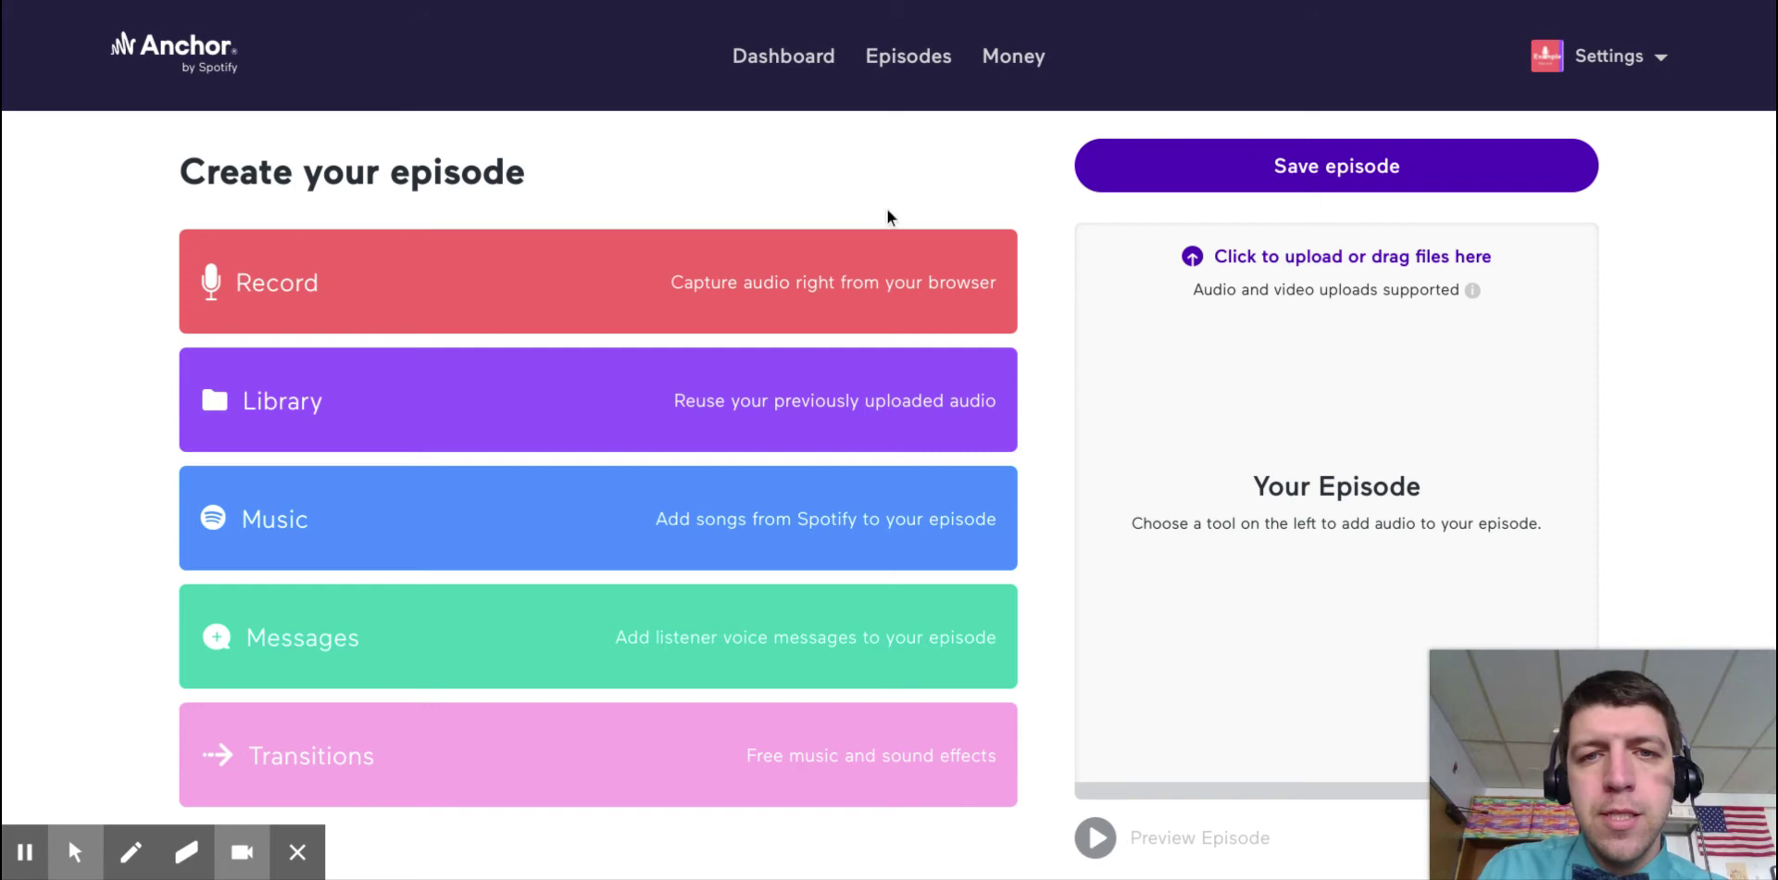
pyautogui.click(866, 255)
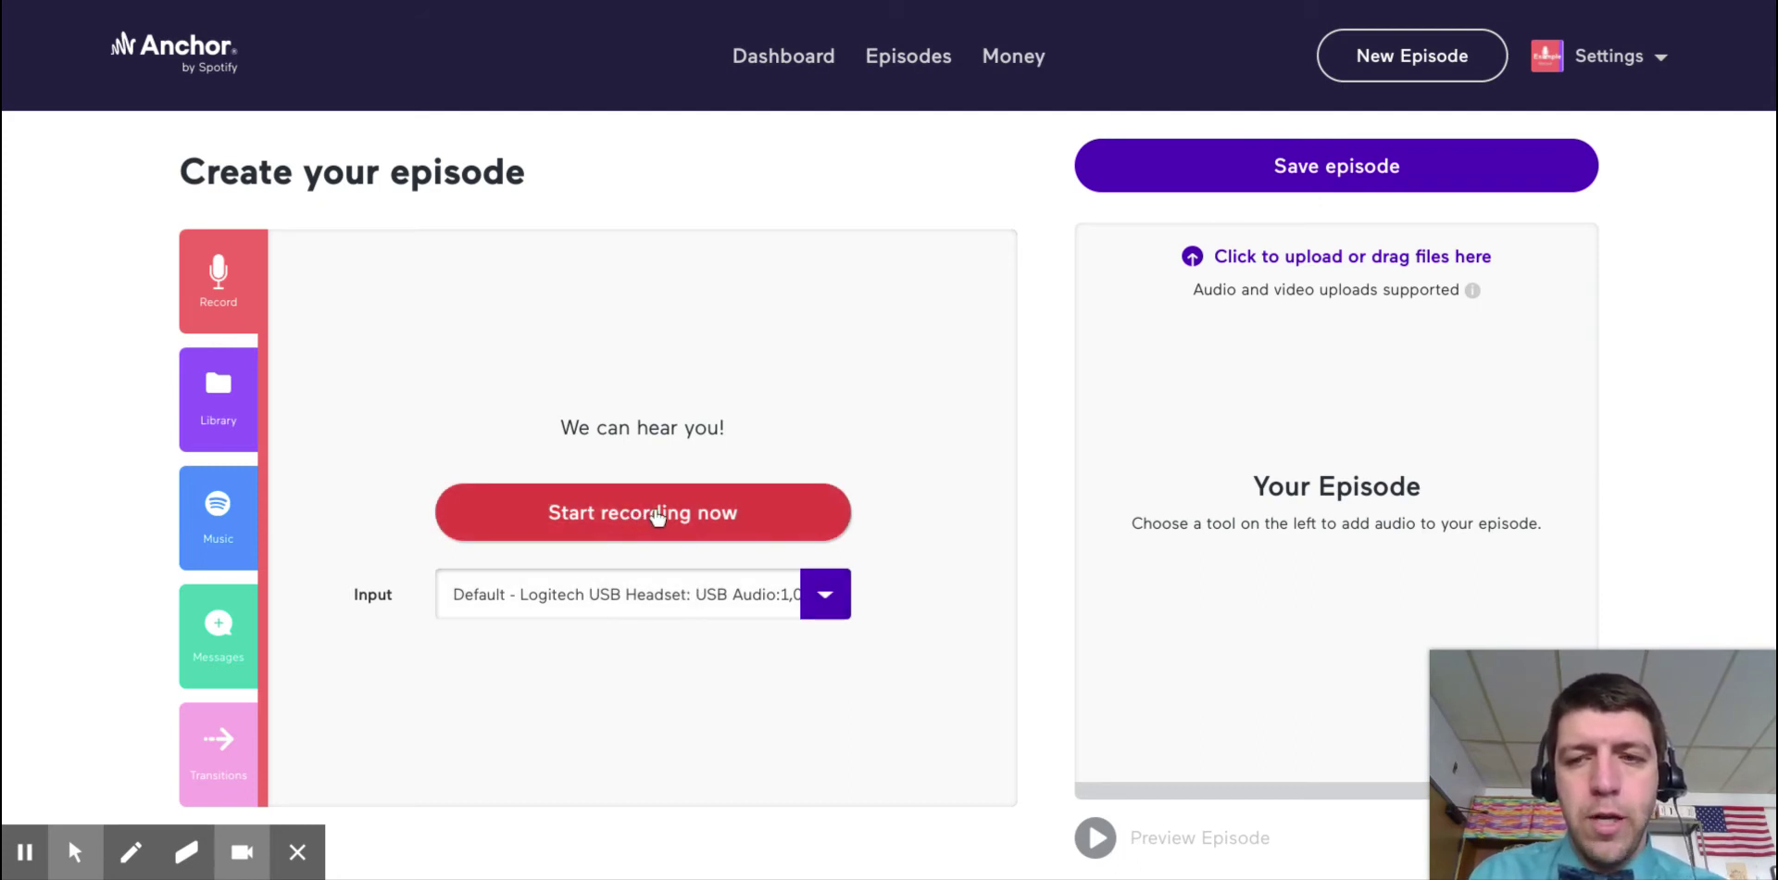
# - Record a roughly 35-second voice clip with the browser recorder
pyautogui.click(657, 516)
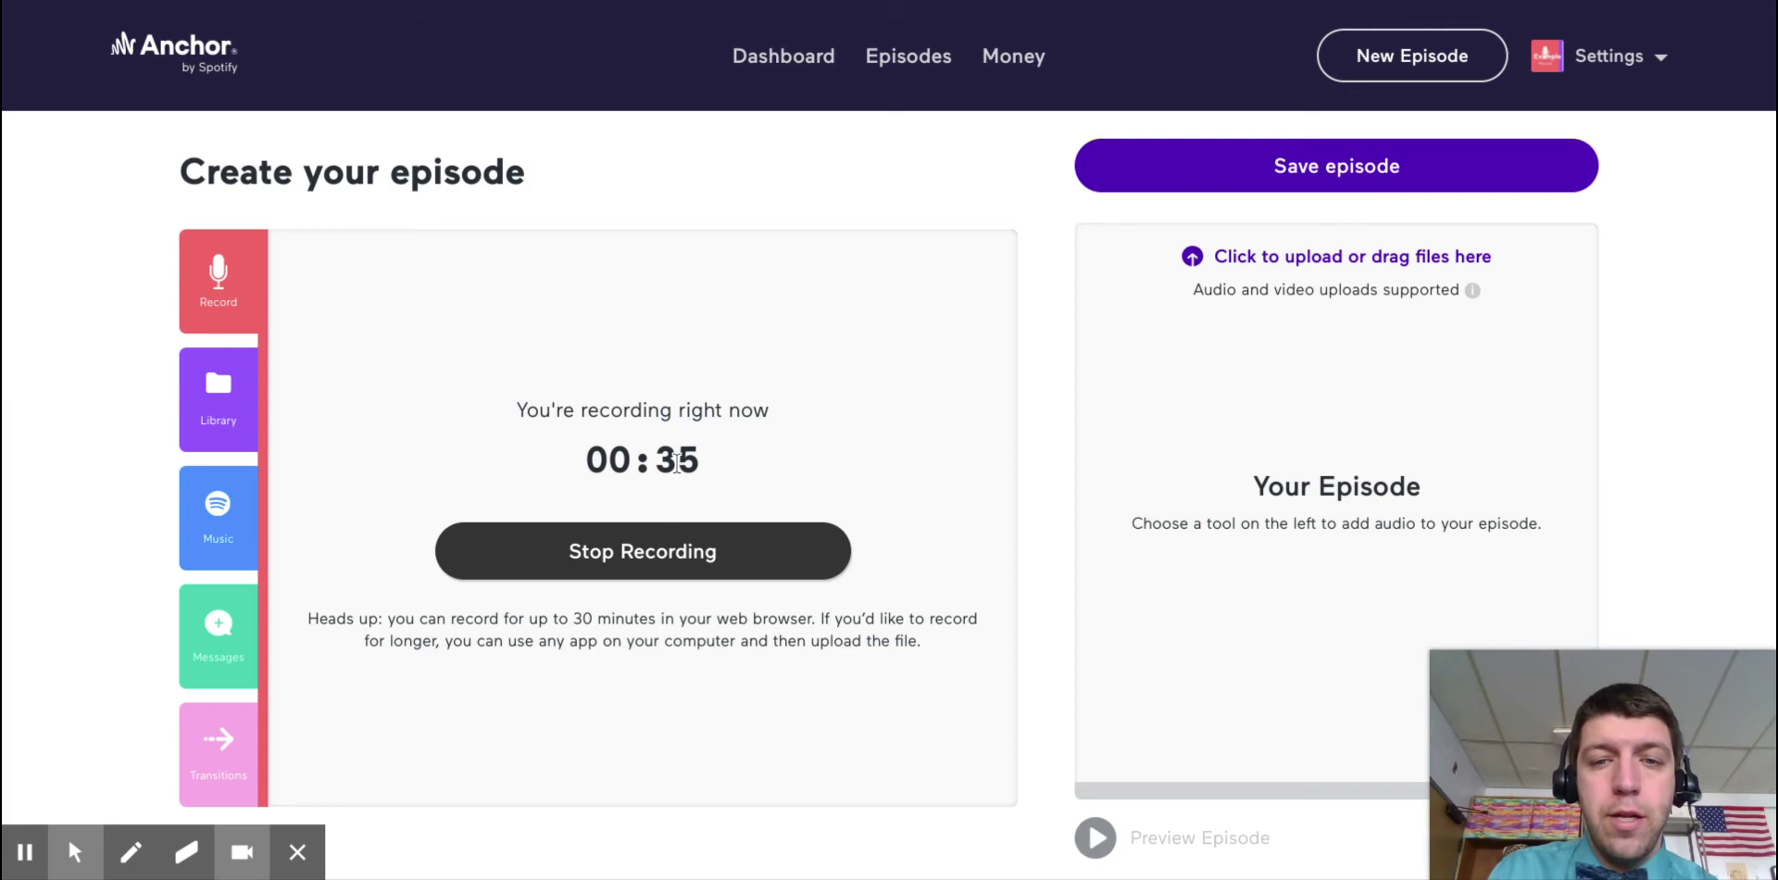
pyautogui.click(723, 537)
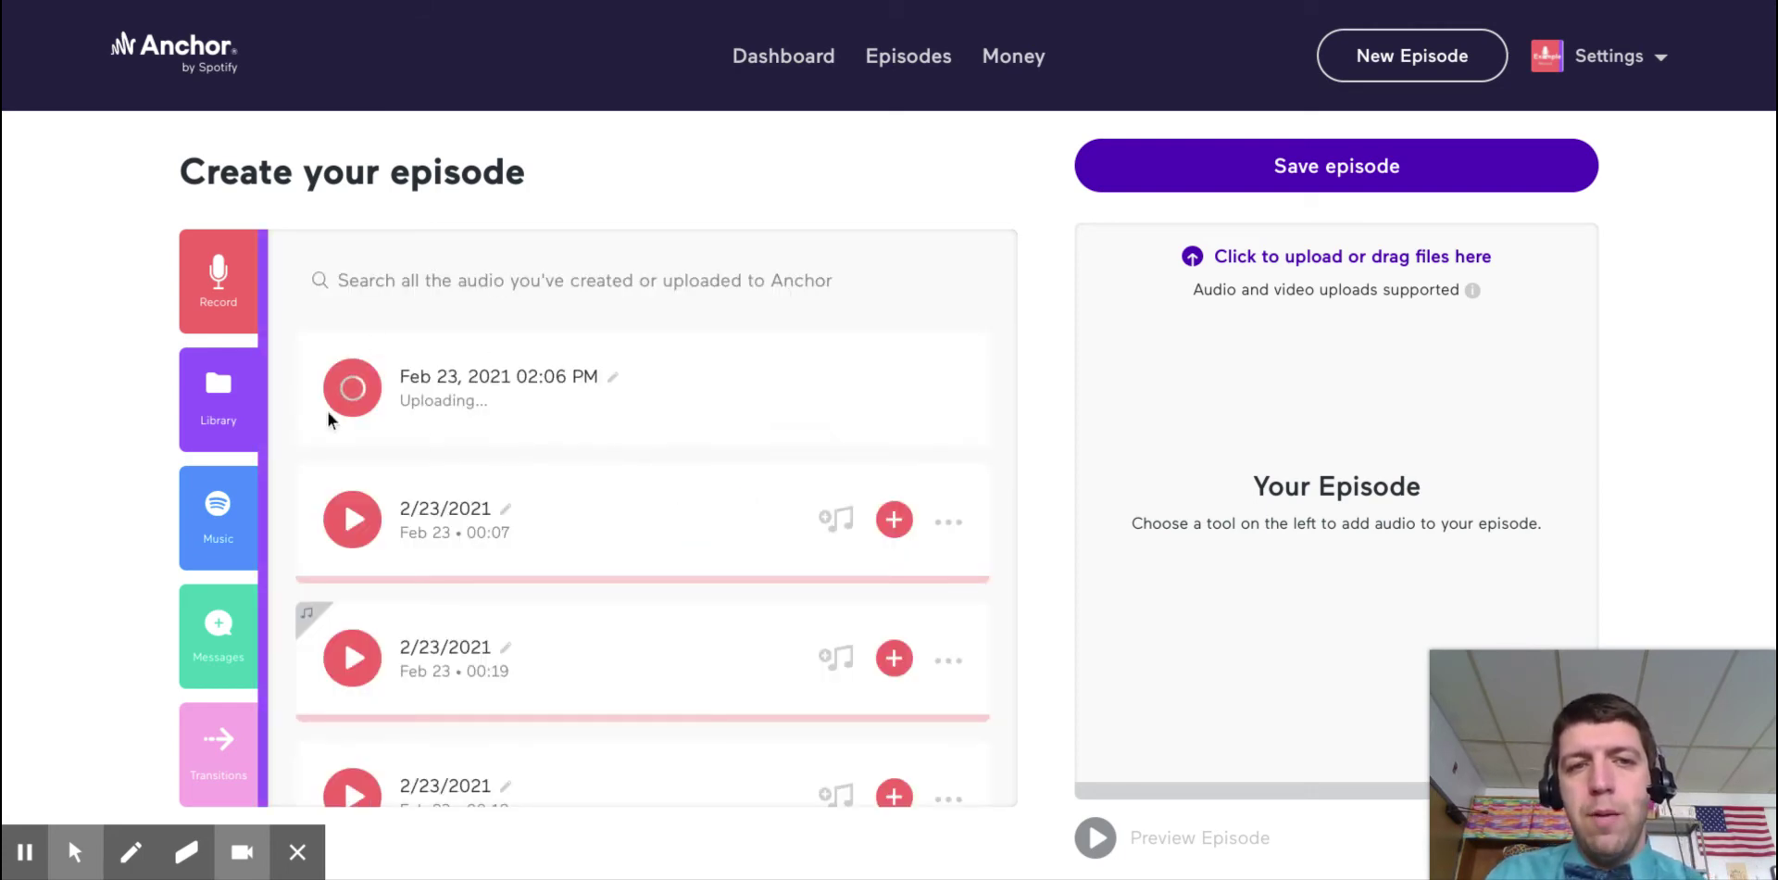
# - Scroll the library while the new recording processes into a 00:37 clip dated 2/23/2021
pyautogui.scroll(-1, 643, 622)
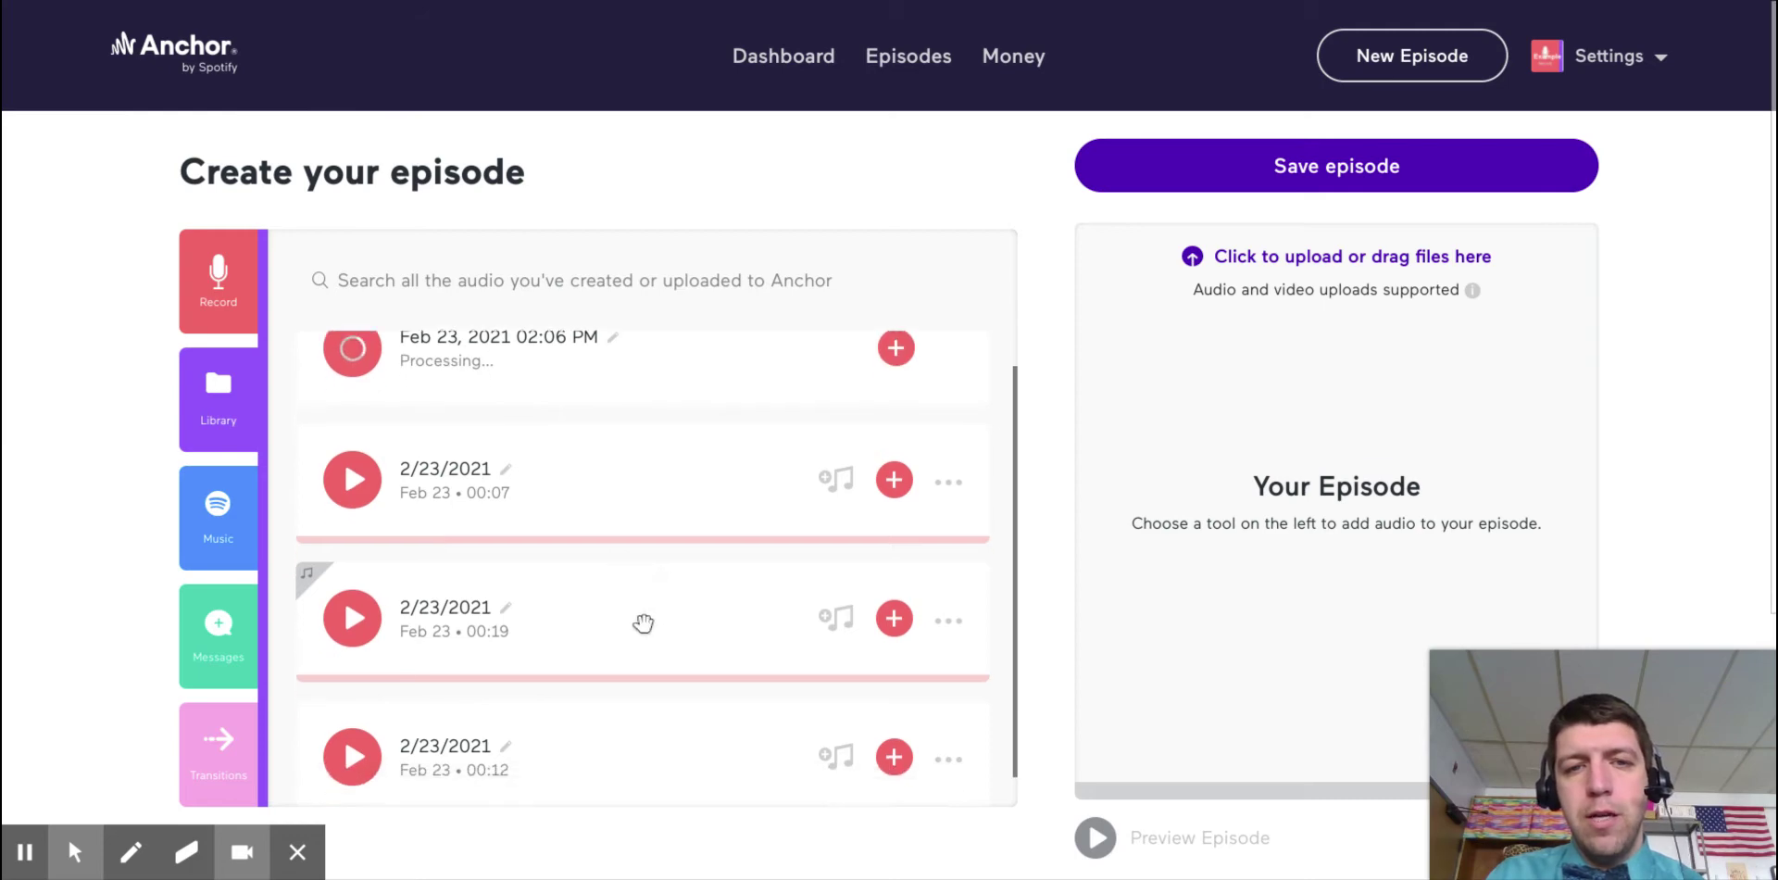
pyautogui.scroll(-1, 639, 618)
pyautogui.scroll(2, 629, 607)
pyautogui.scroll(-2, 555, 527)
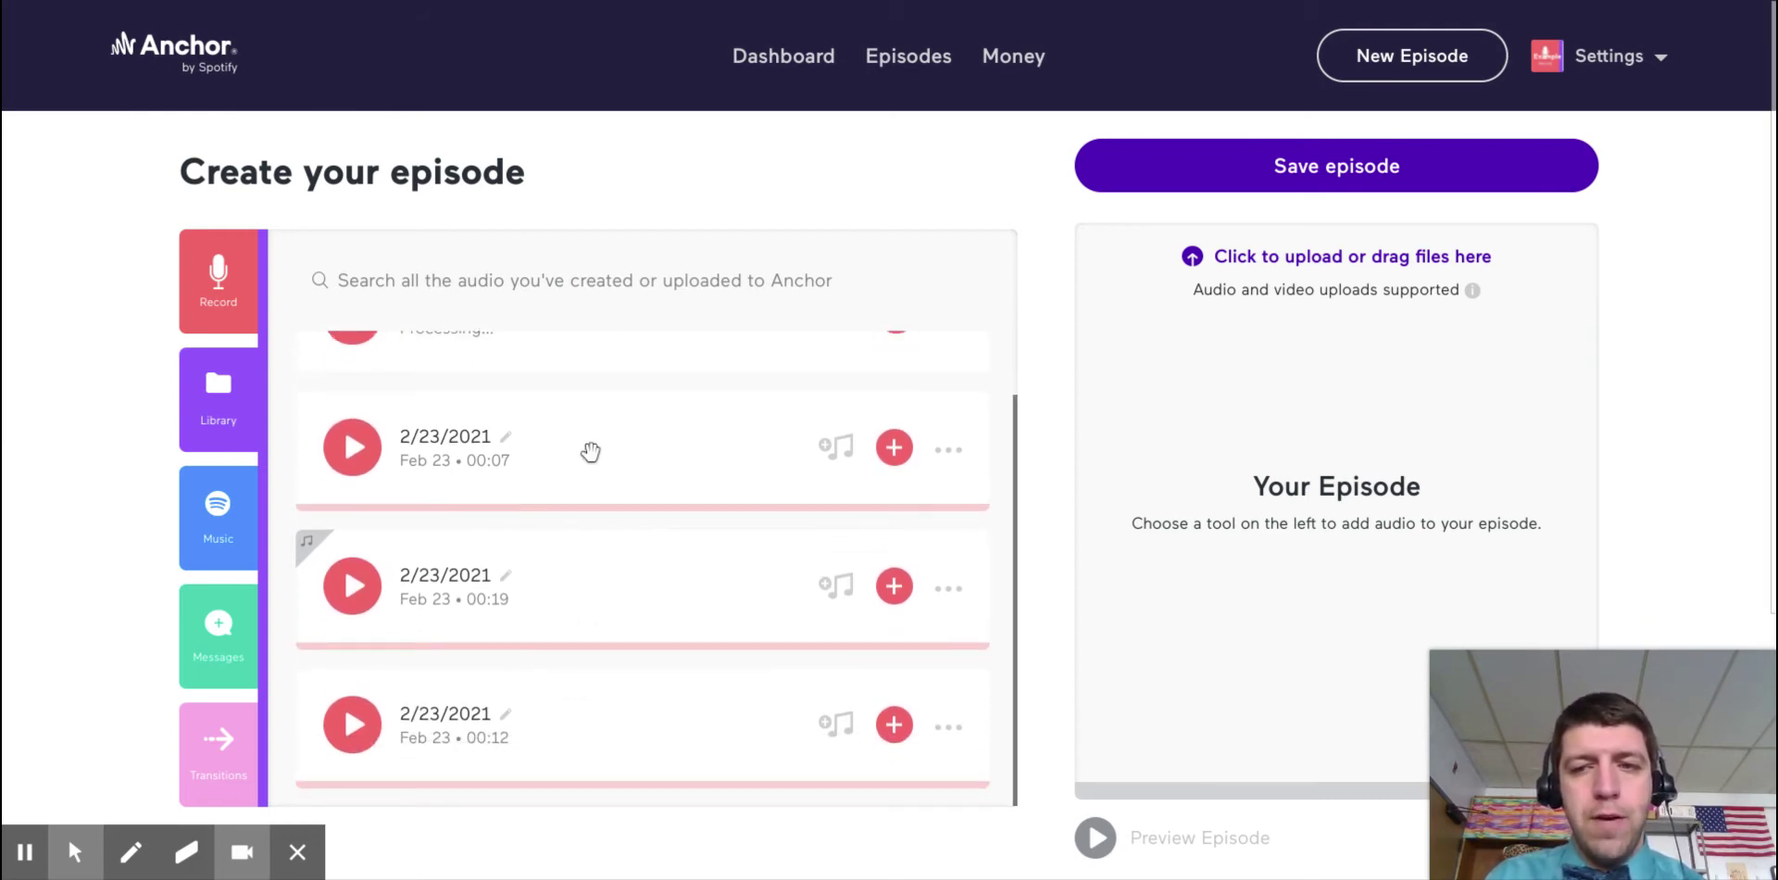
pyautogui.scroll(-1, 588, 454)
pyautogui.scroll(3, 671, 472)
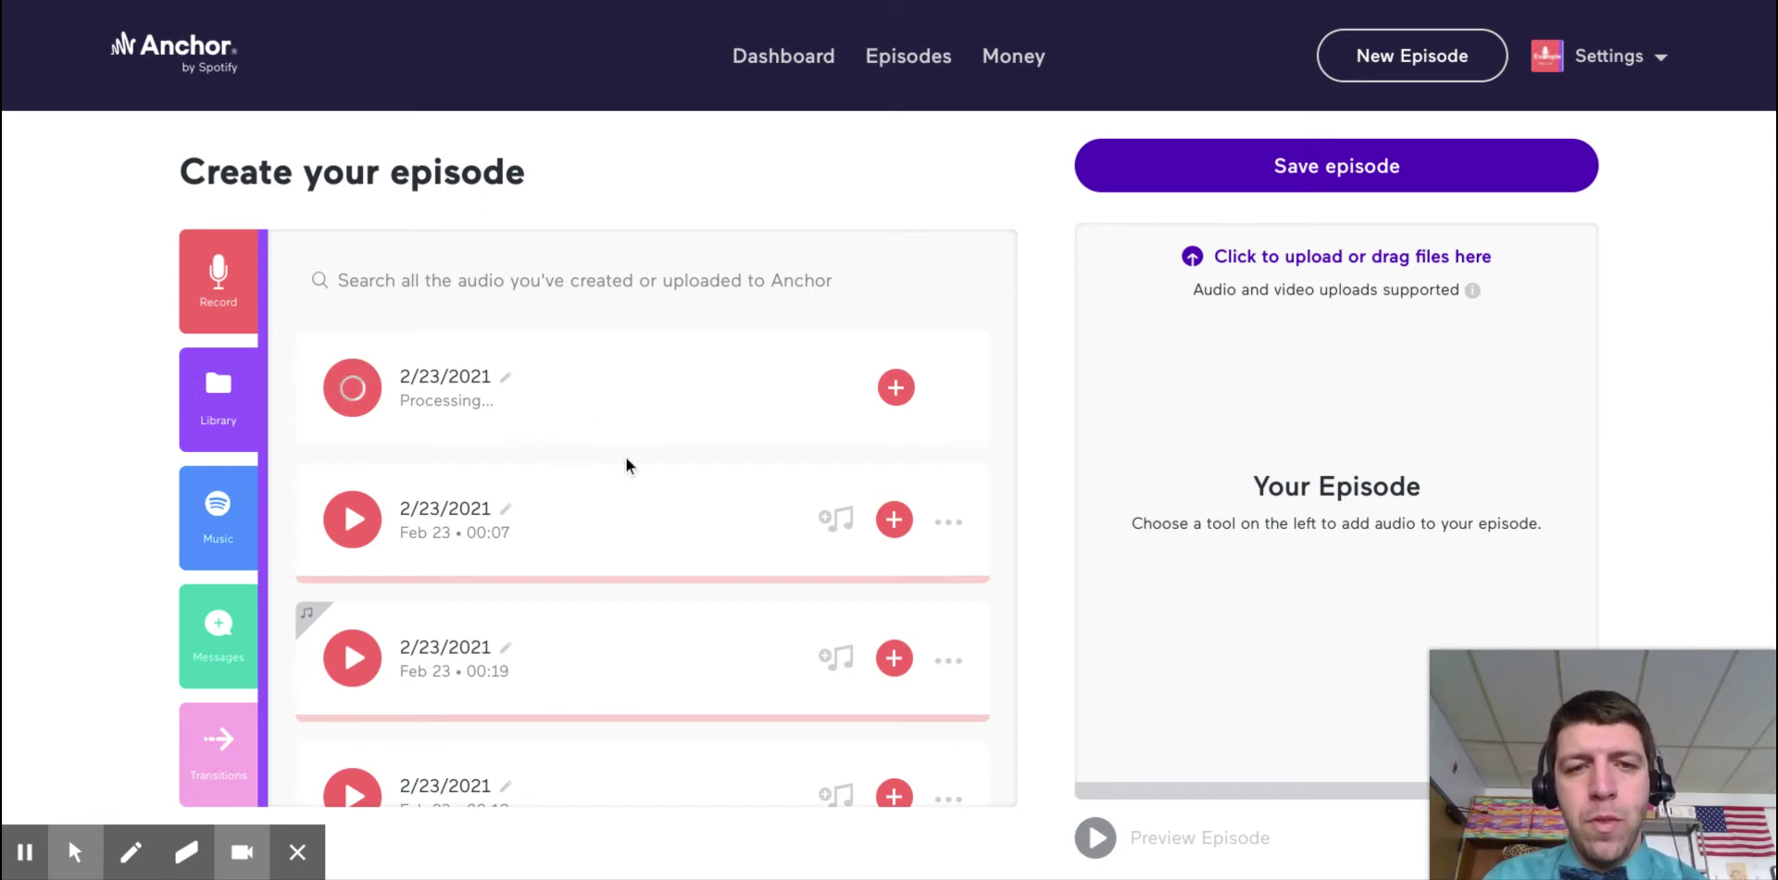
pyautogui.scroll(-2, 627, 468)
pyautogui.scroll(2, 639, 470)
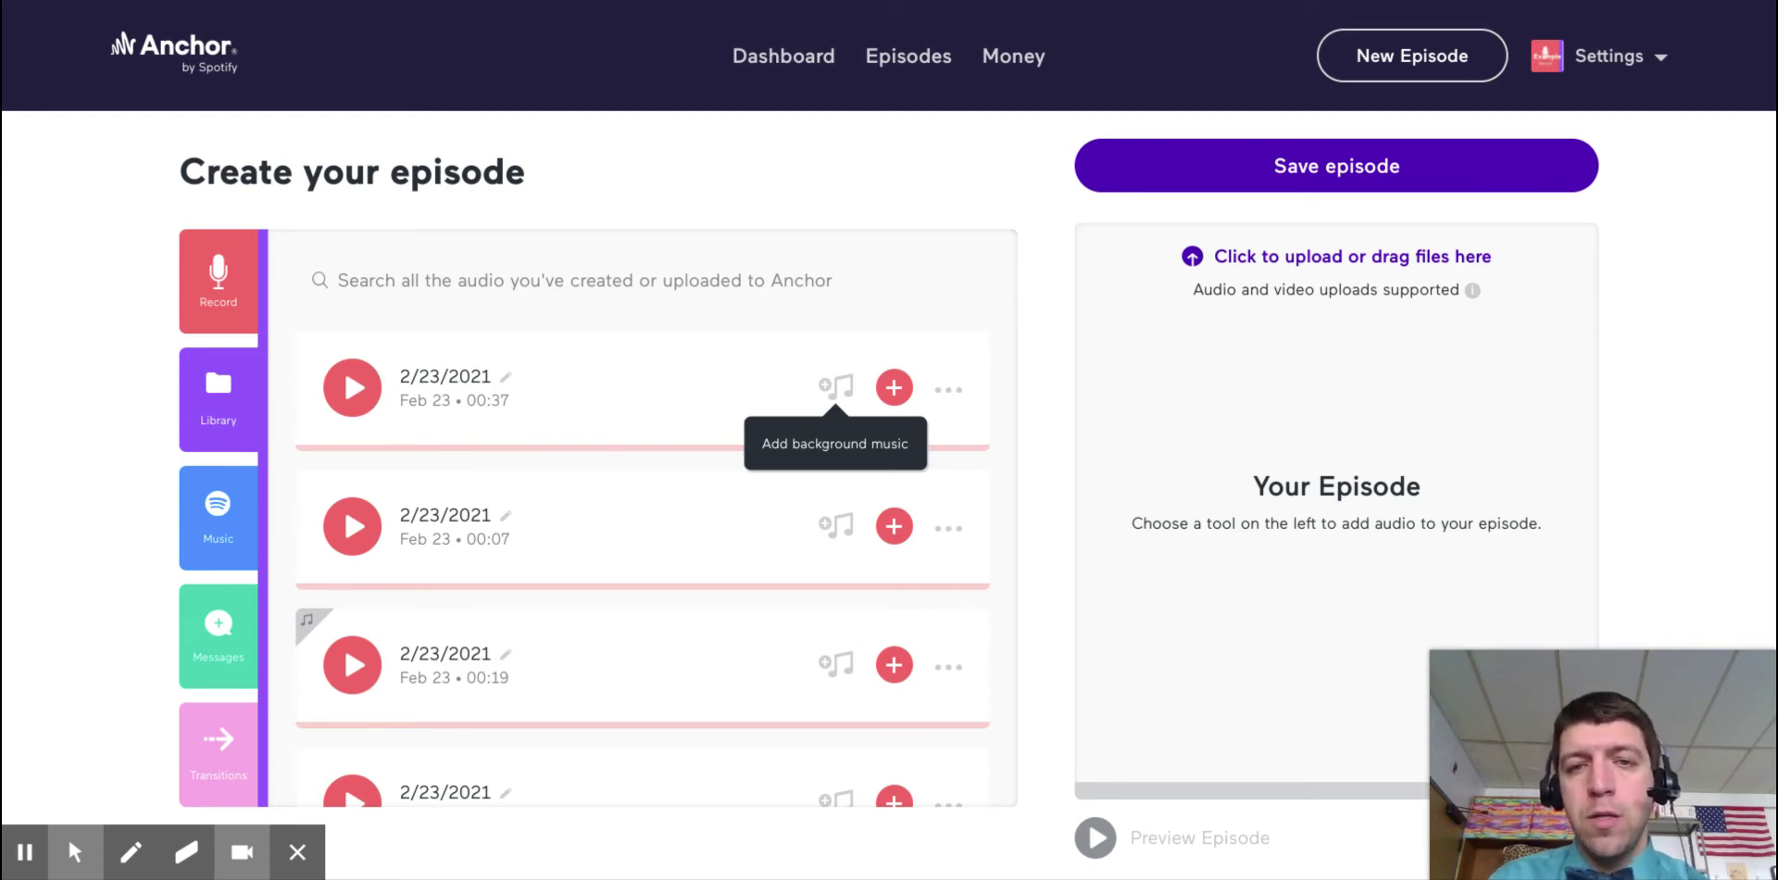
# - Browse Ominous and Beats background music, try In The Back Room, and lower its volume
pyautogui.click(834, 393)
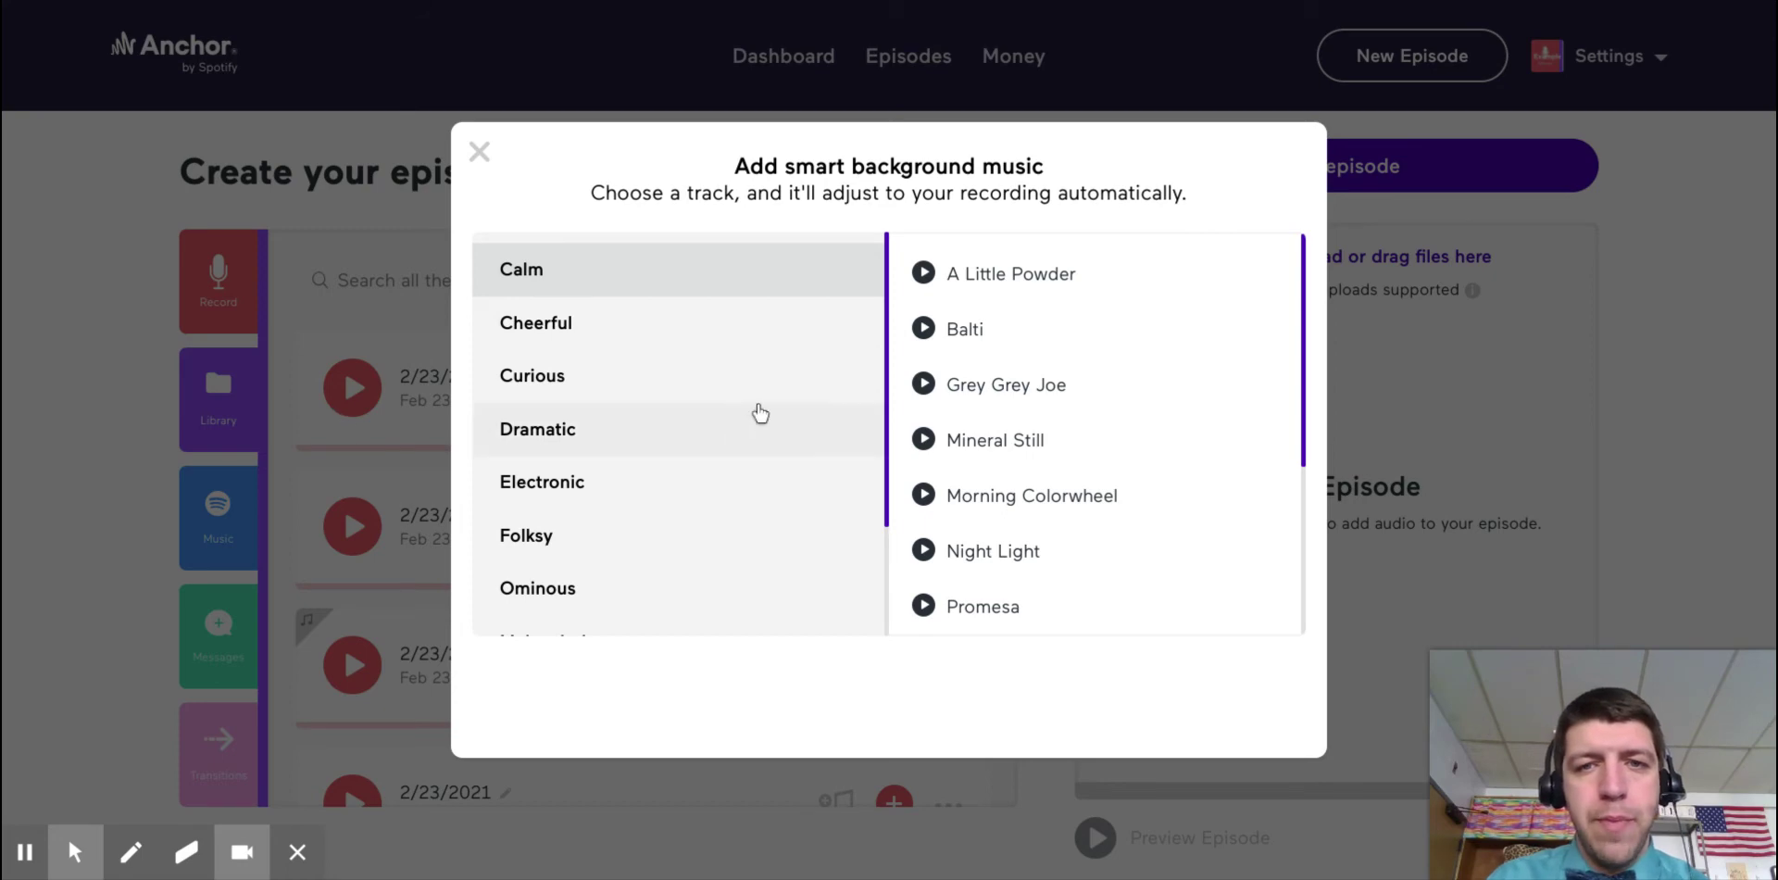
pyautogui.scroll(-2, 722, 370)
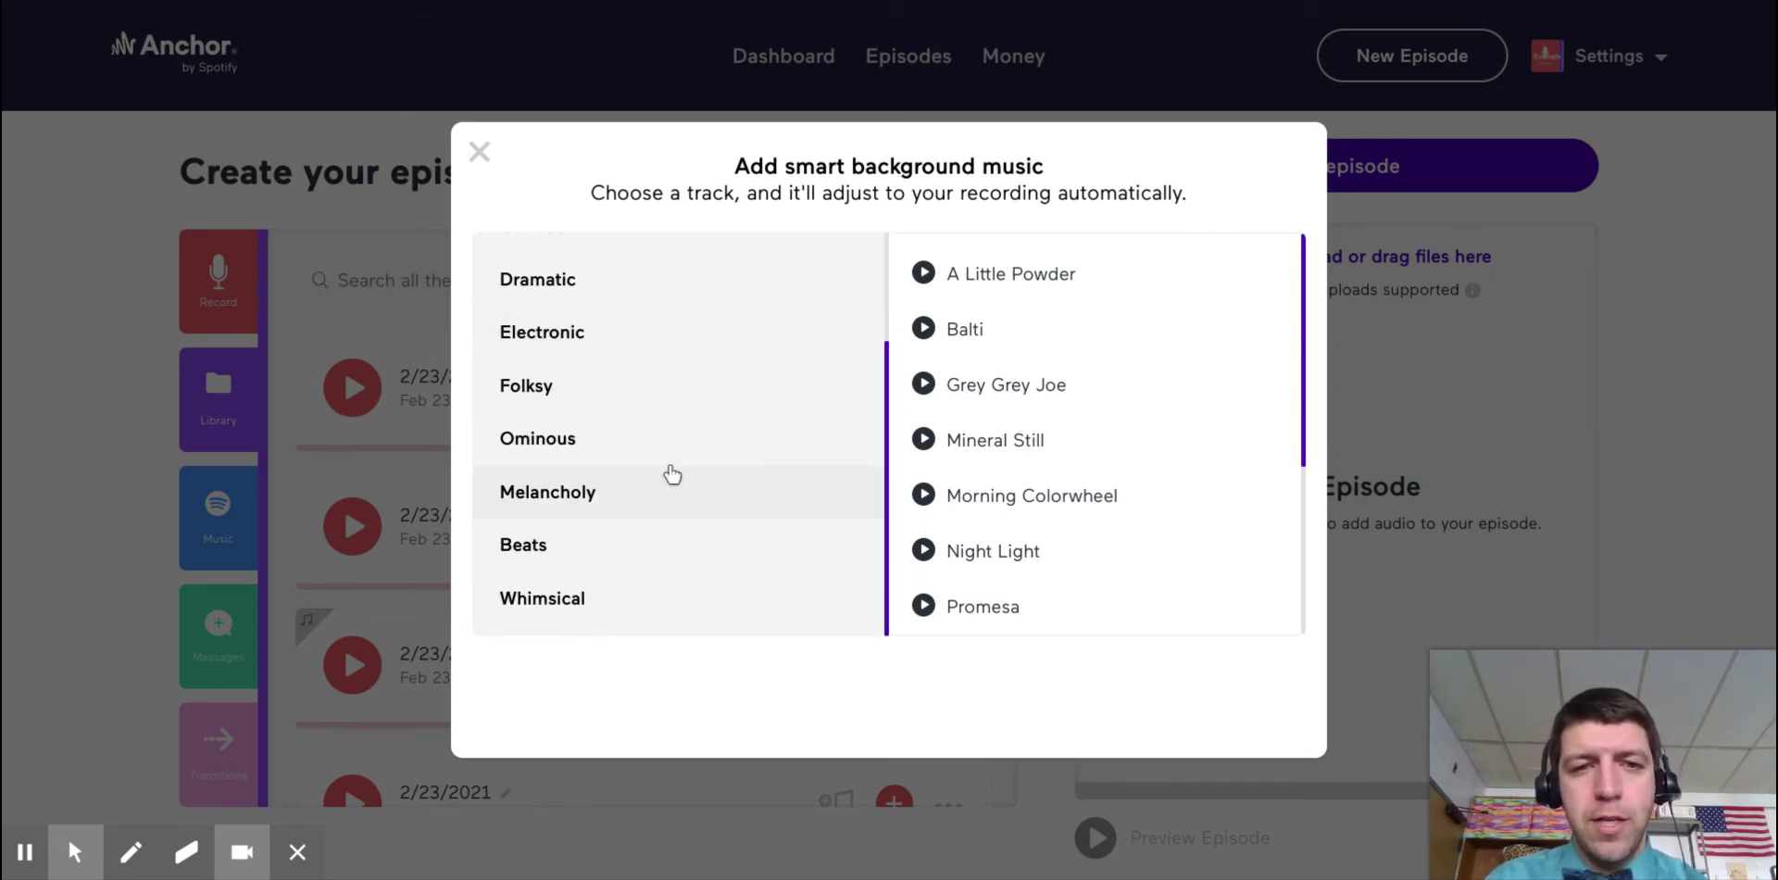
pyautogui.click(668, 461)
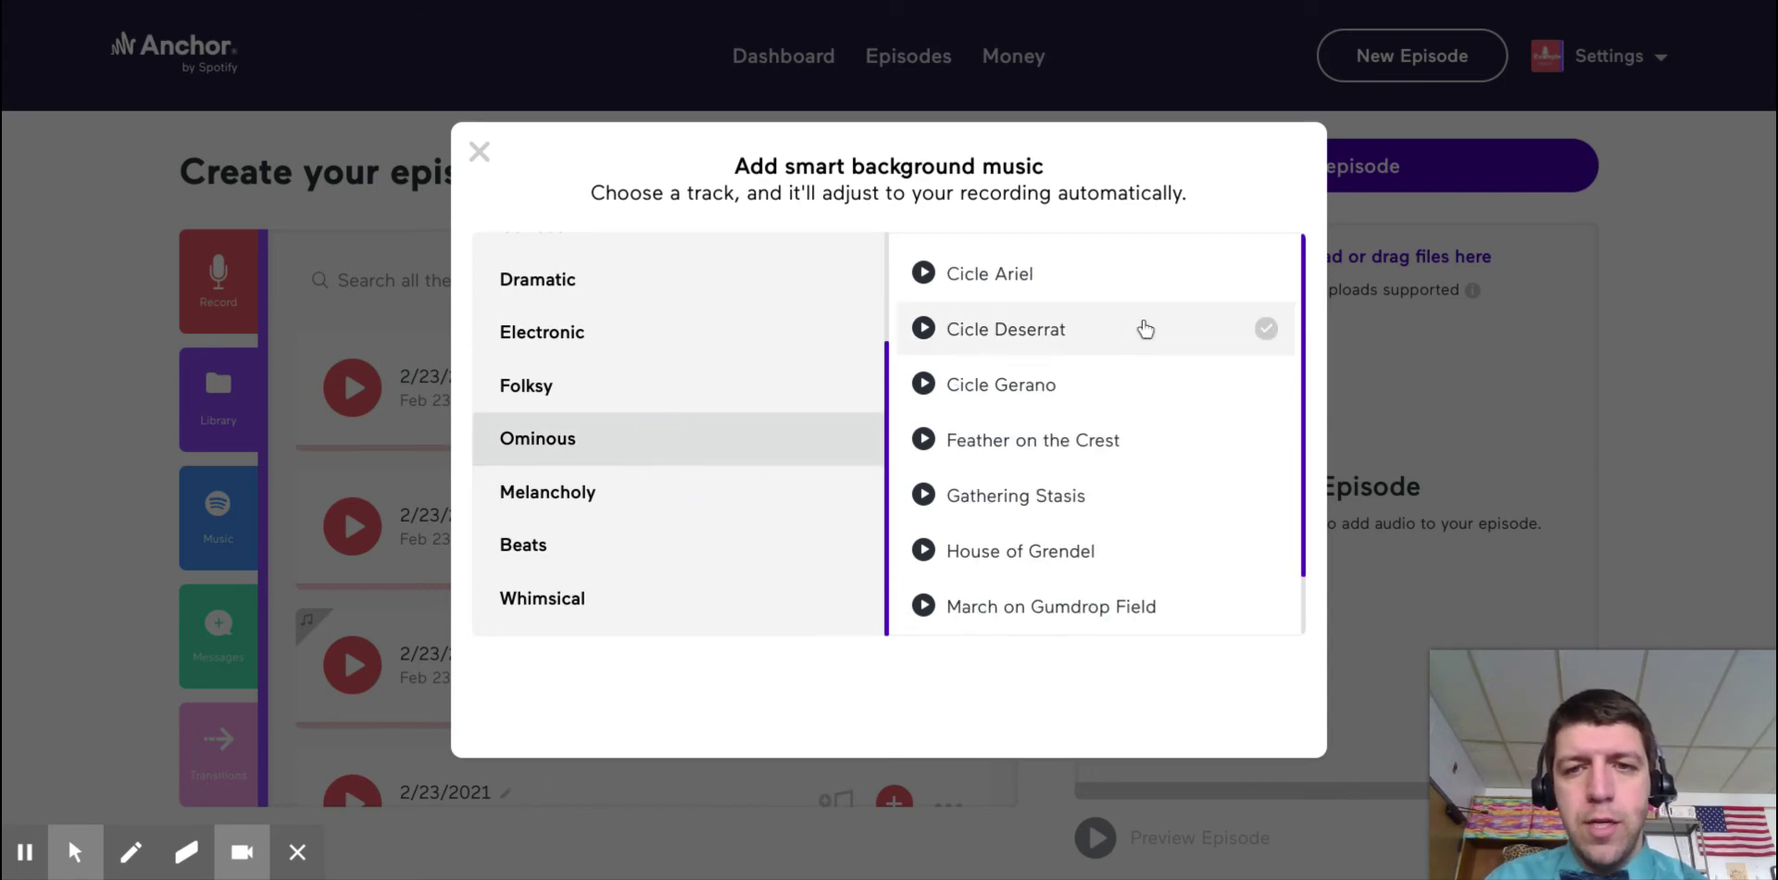
pyautogui.scroll(-1, 1111, 338)
pyautogui.click(922, 486)
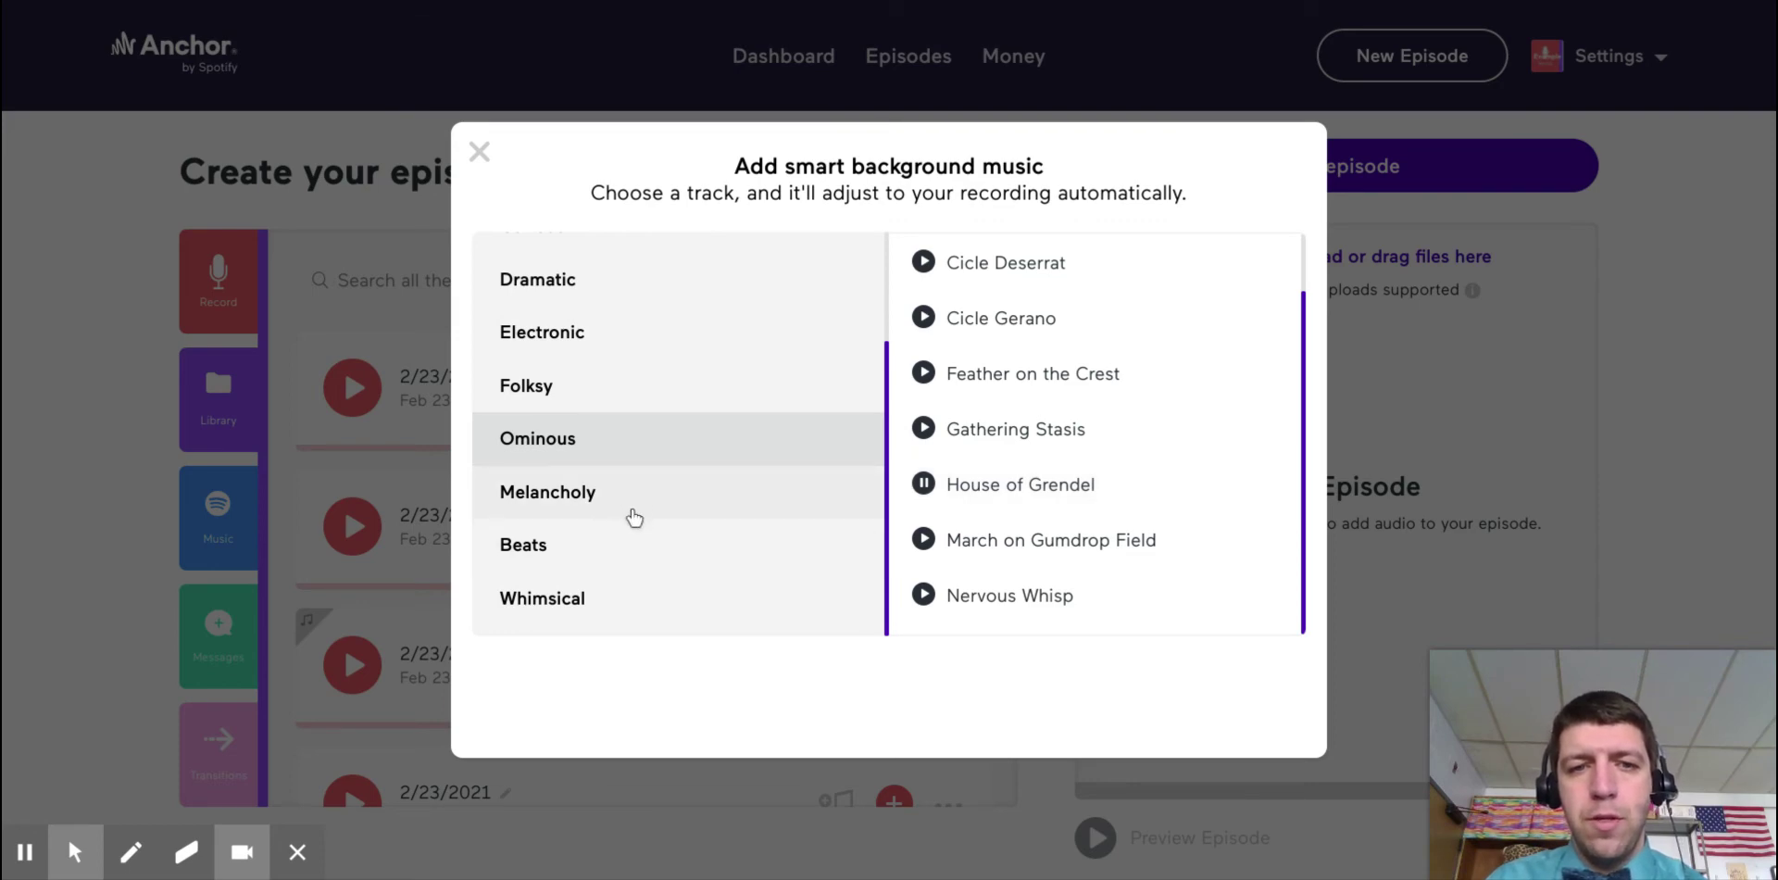
pyautogui.click(627, 549)
pyautogui.click(1111, 379)
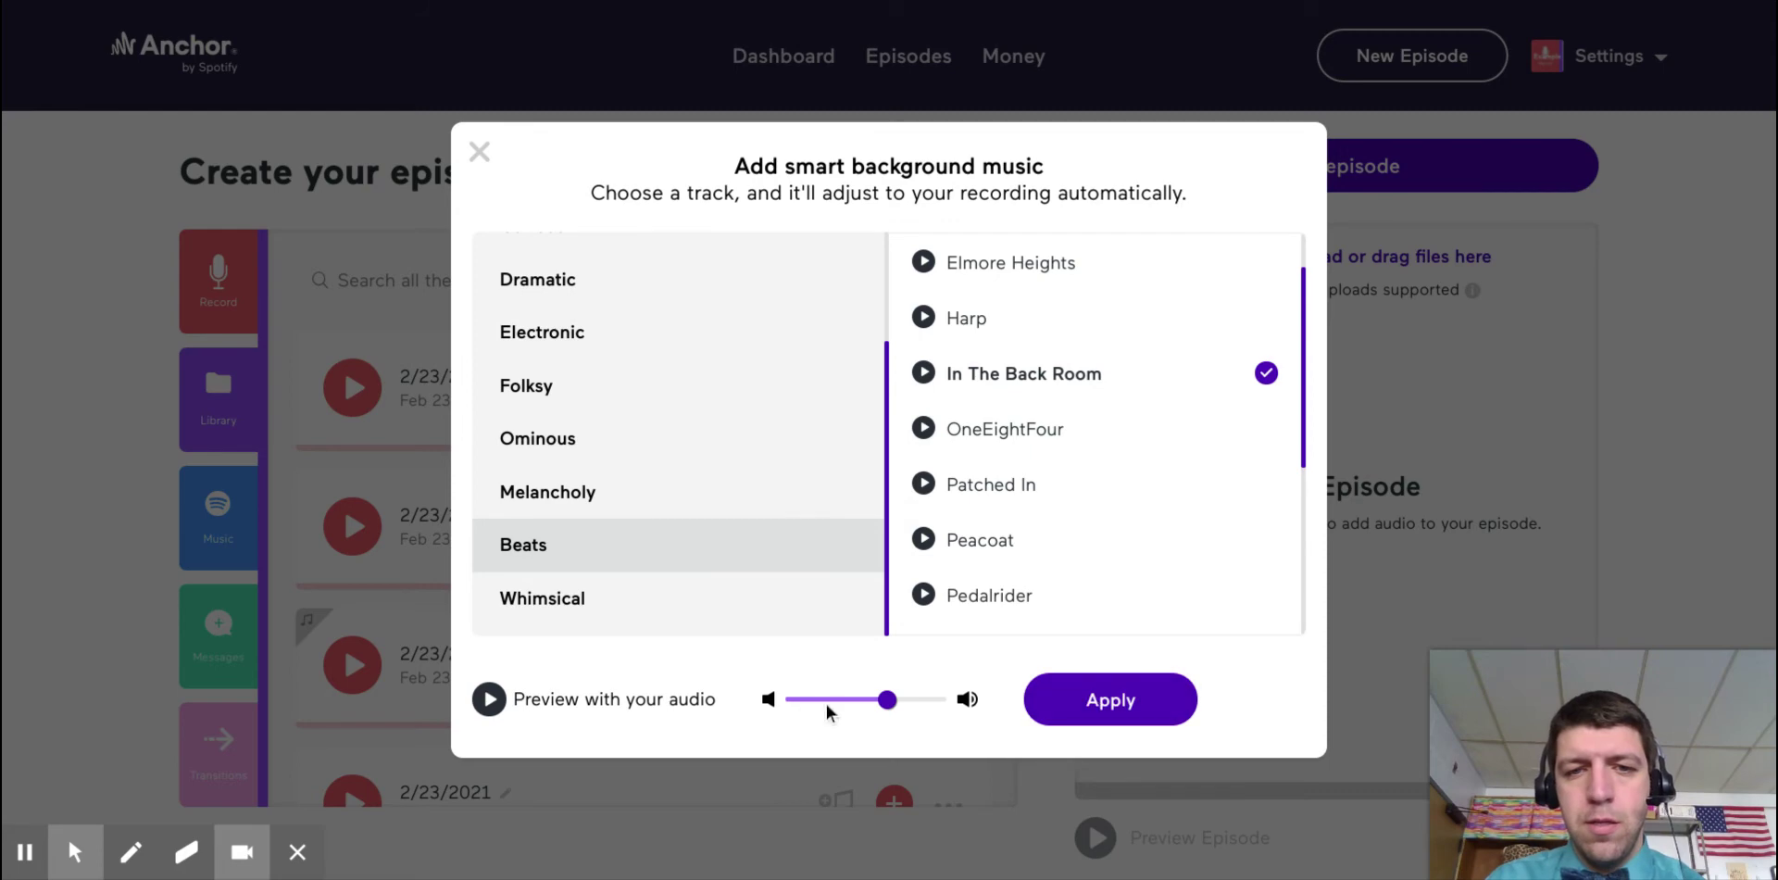
pyautogui.click(924, 375)
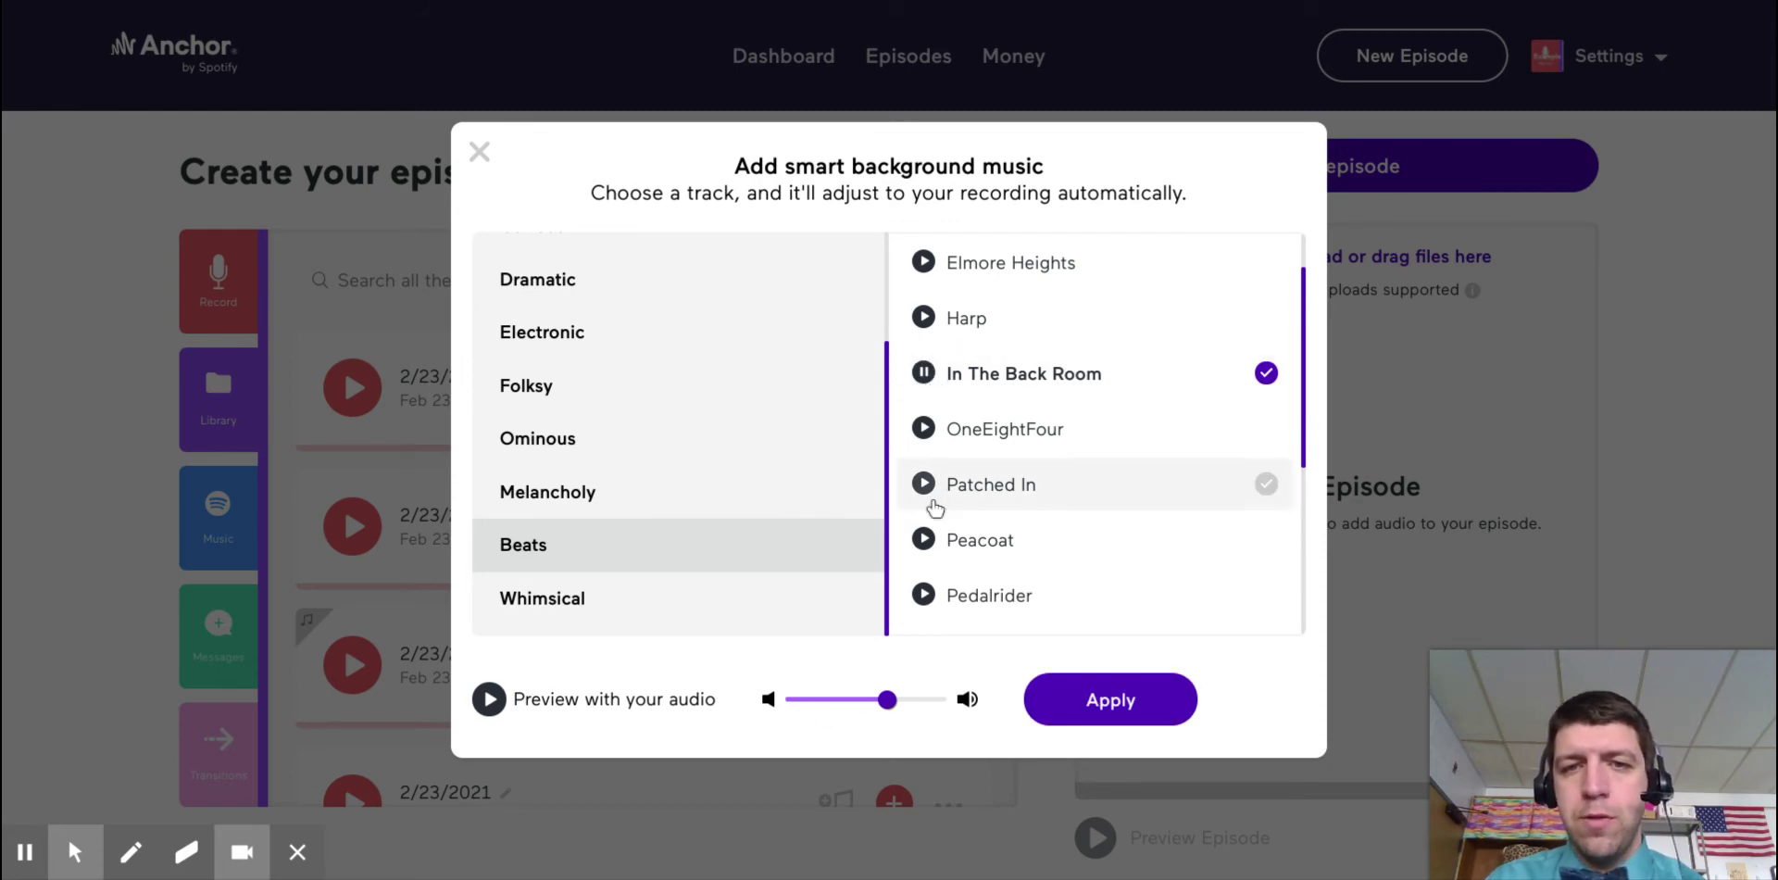
pyautogui.click(888, 703)
pyautogui.moveTo(887, 706); pyautogui.dragTo(813, 711)
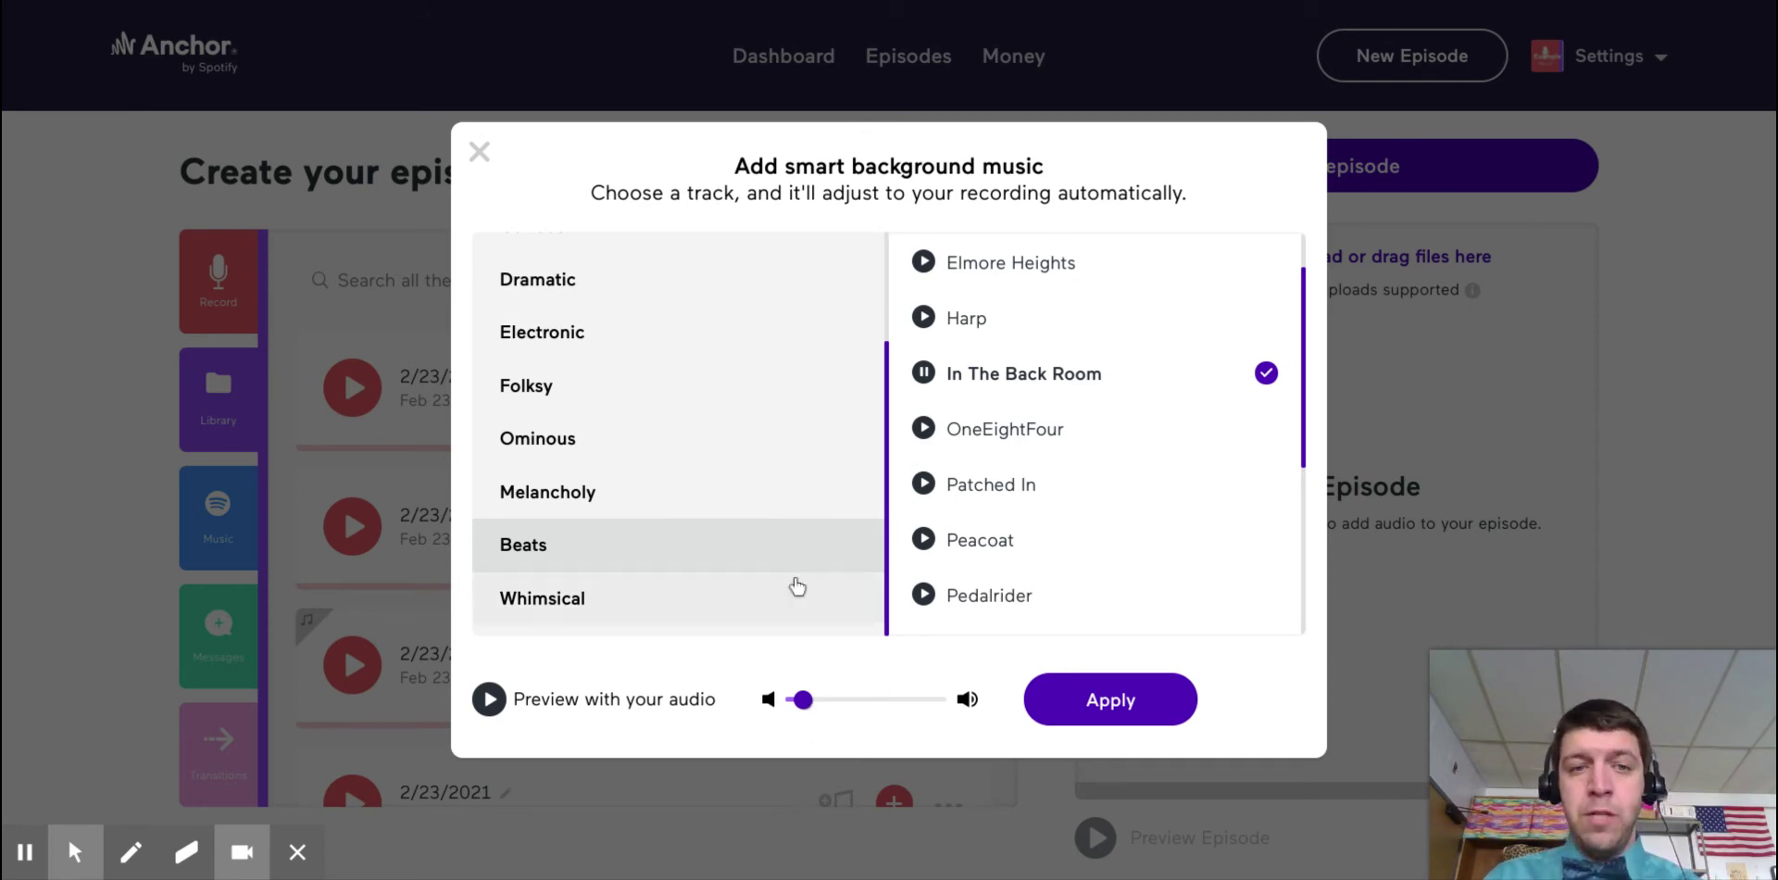
# - Pick a Curious-mood track instead, raise the music volume, and apply it to the clip
pyautogui.scroll(3, 714, 425)
pyautogui.click(658, 435)
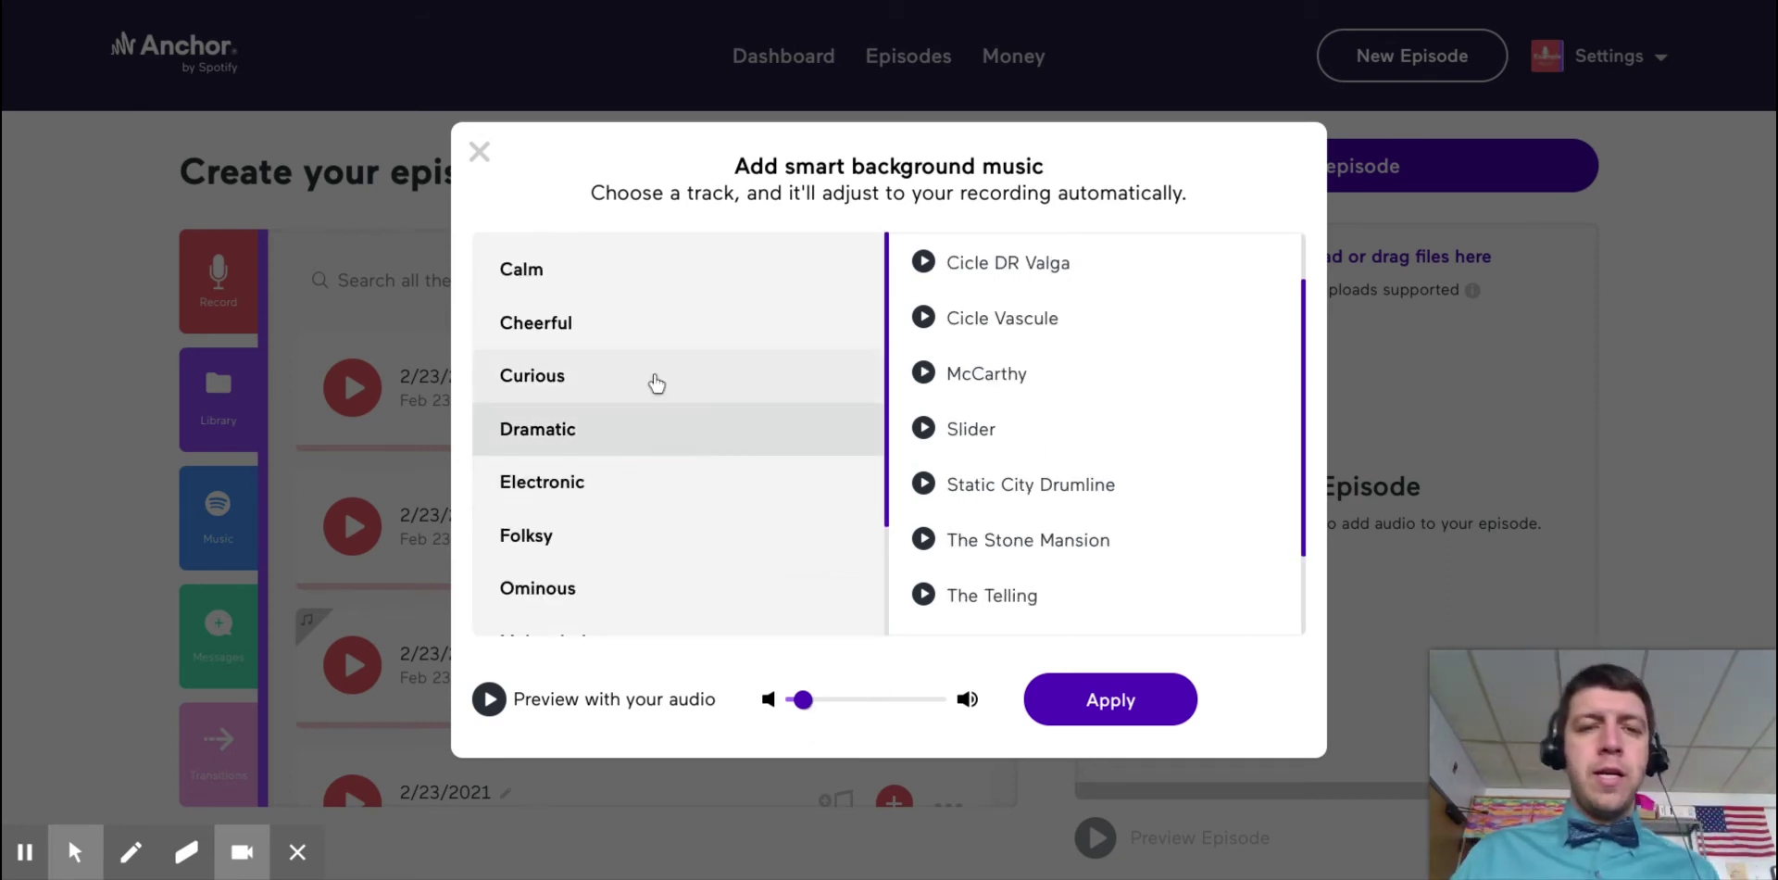
pyautogui.click(654, 381)
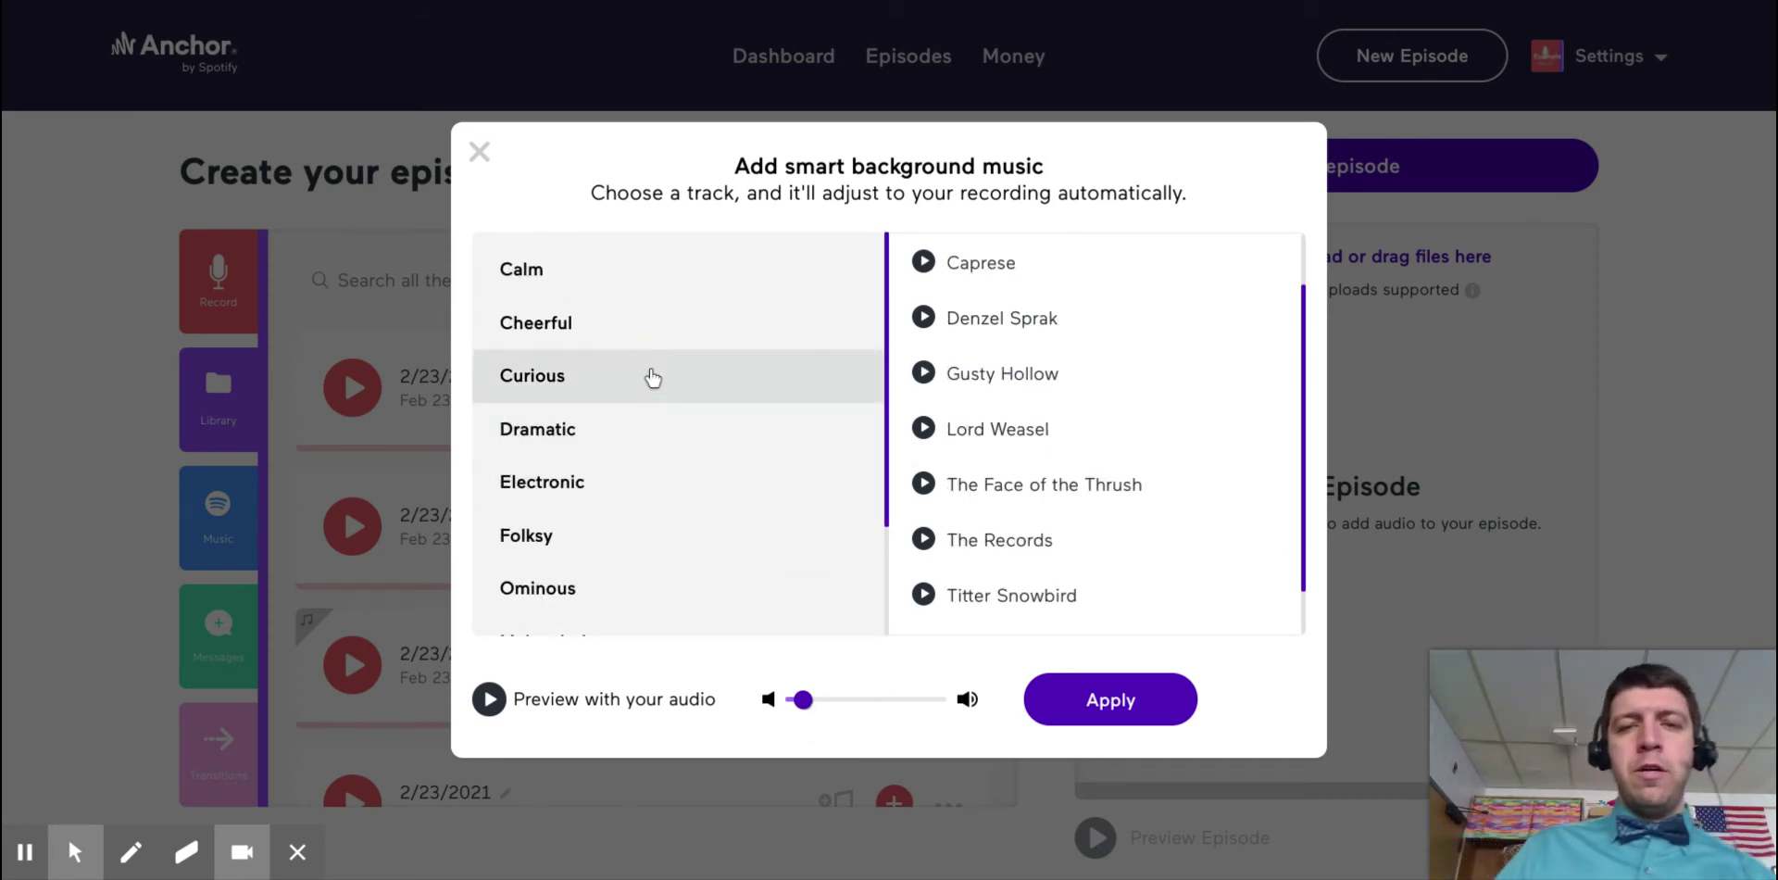
pyautogui.click(923, 317)
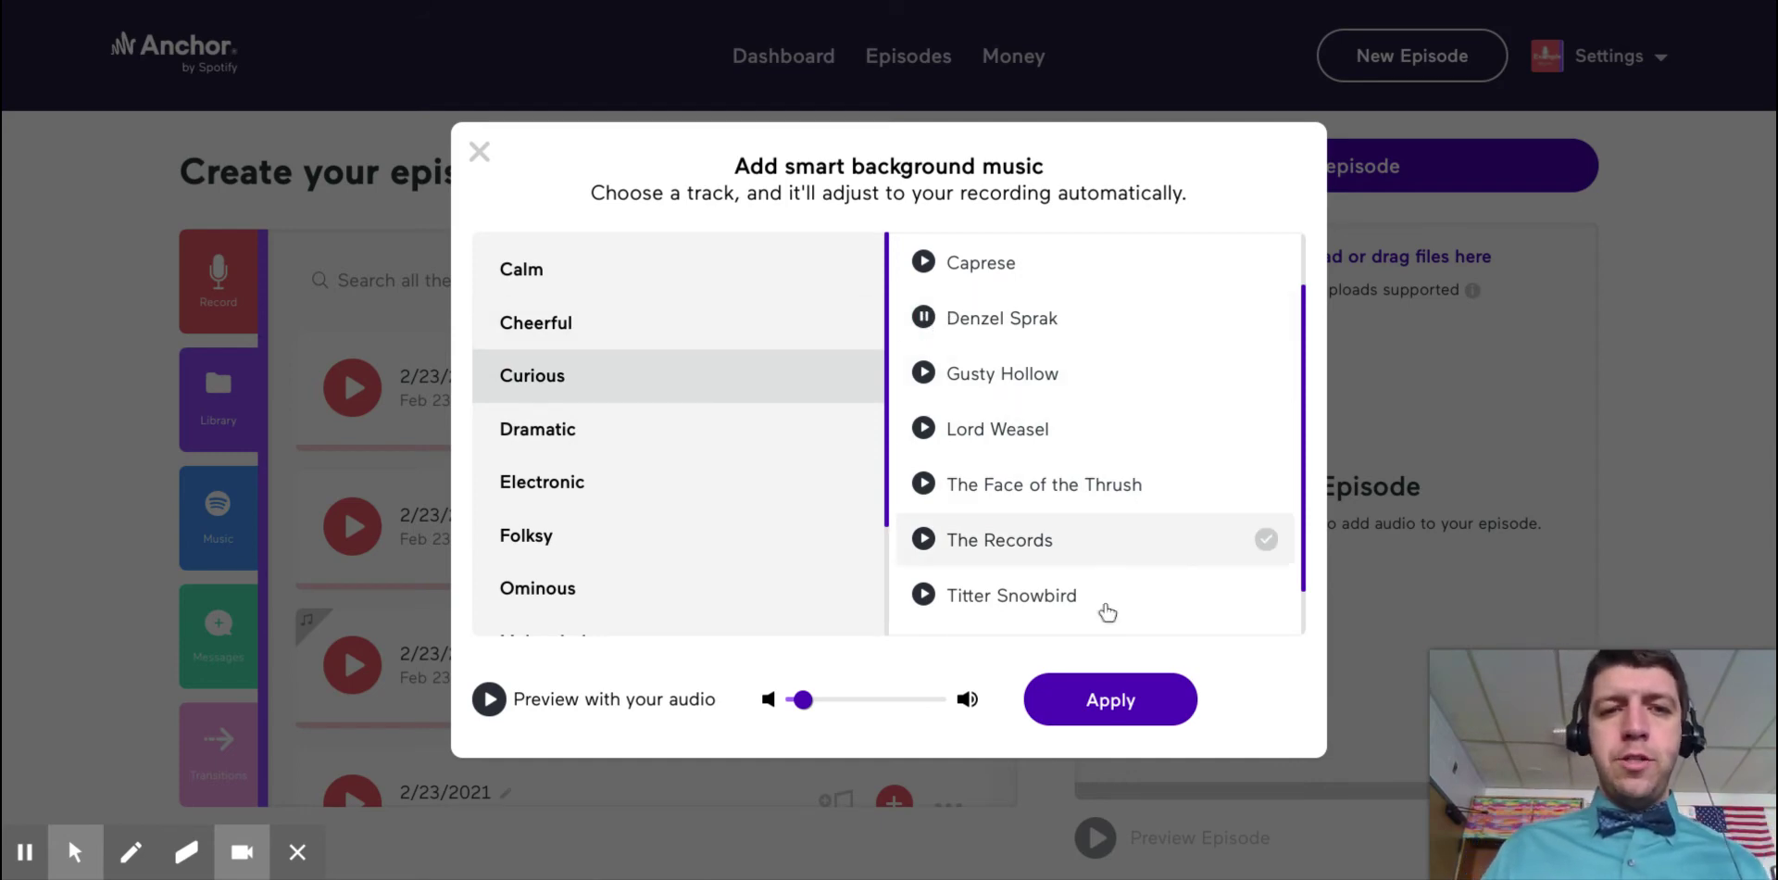
pyautogui.click(935, 352)
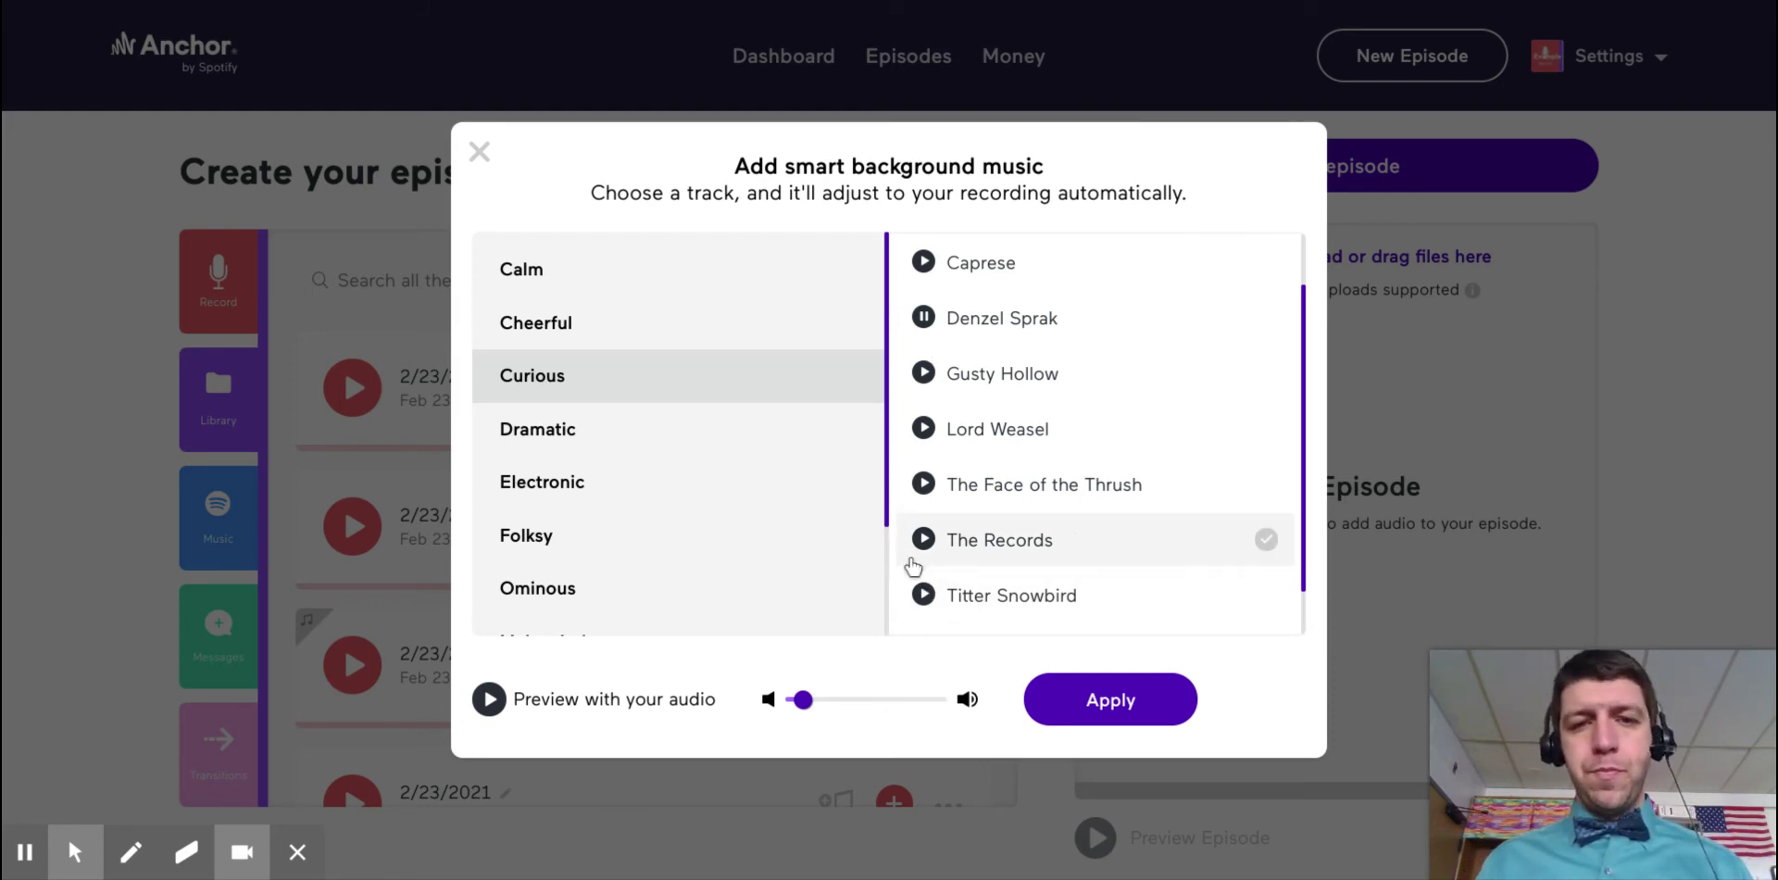
pyautogui.moveTo(802, 700); pyautogui.dragTo(844, 701)
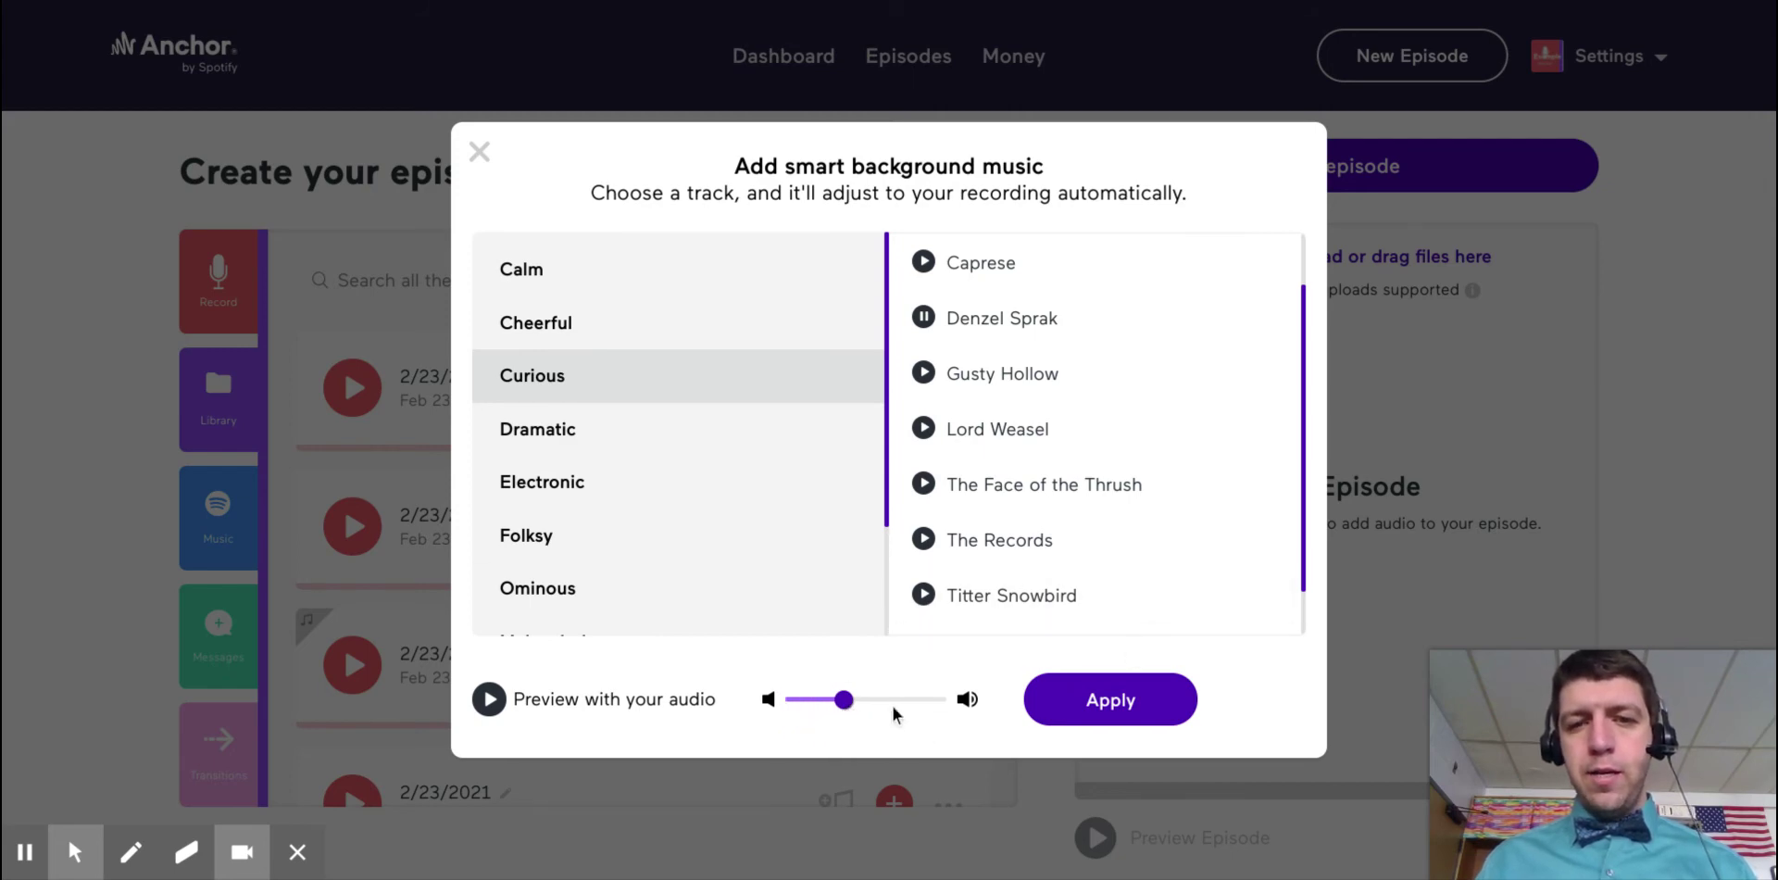
pyautogui.click(844, 702)
pyautogui.click(1106, 701)
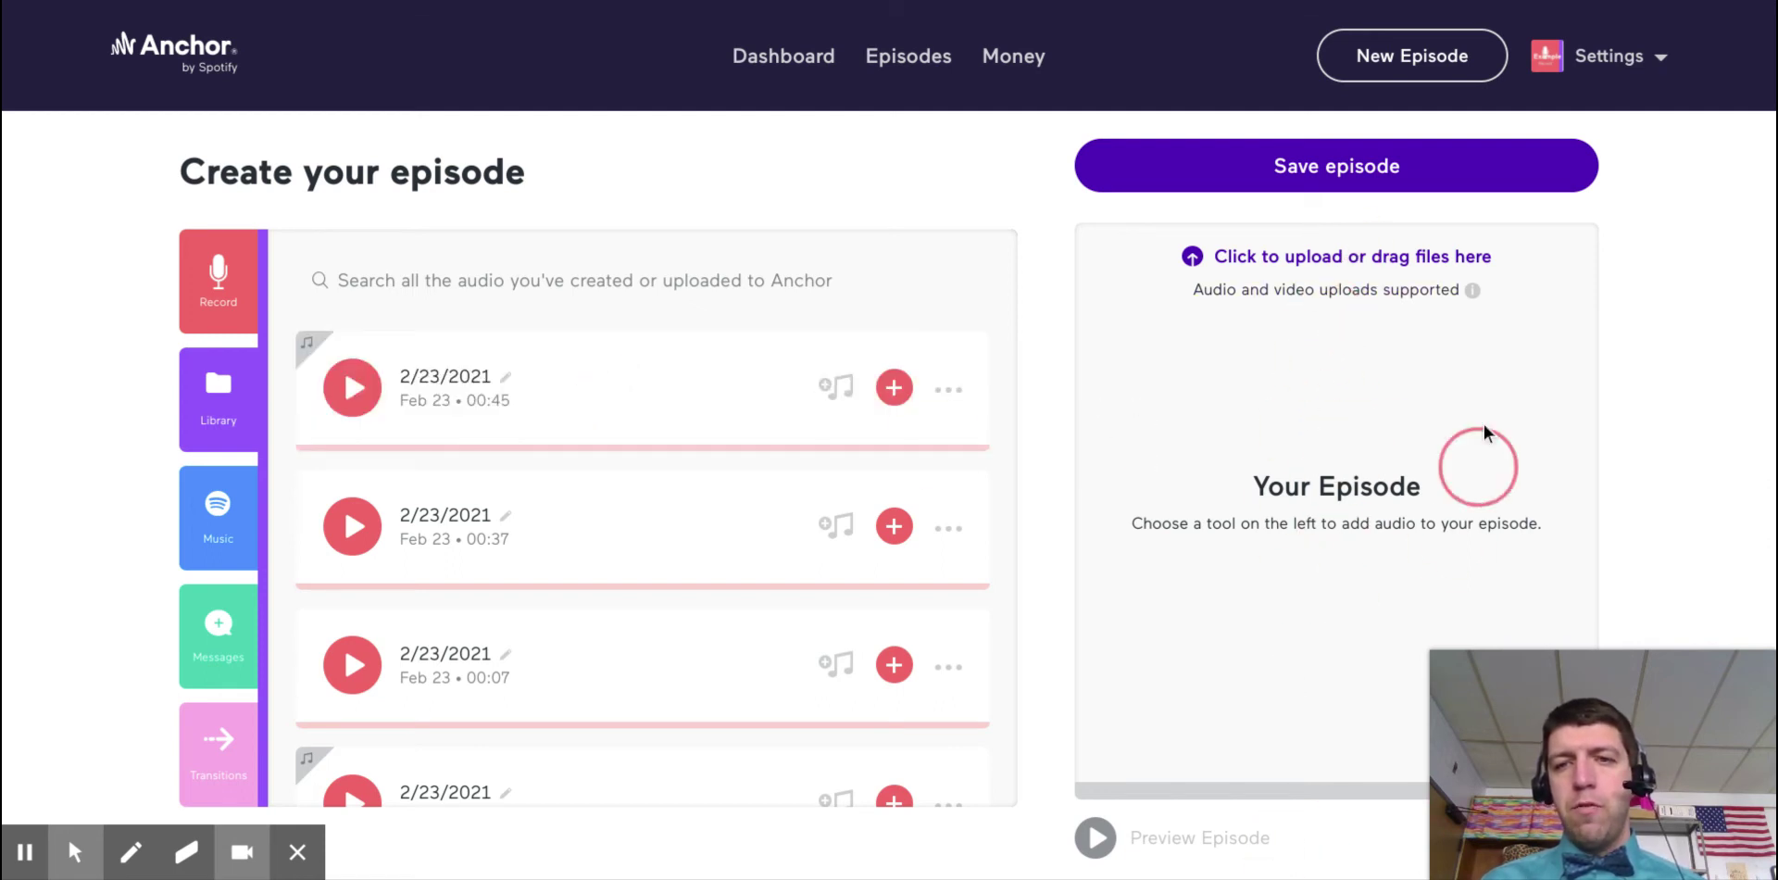
# - Add the 00:45 music-backed clip to the episode, play it back, and make its title editable
pyautogui.click(911, 384)
pyautogui.click(1351, 412)
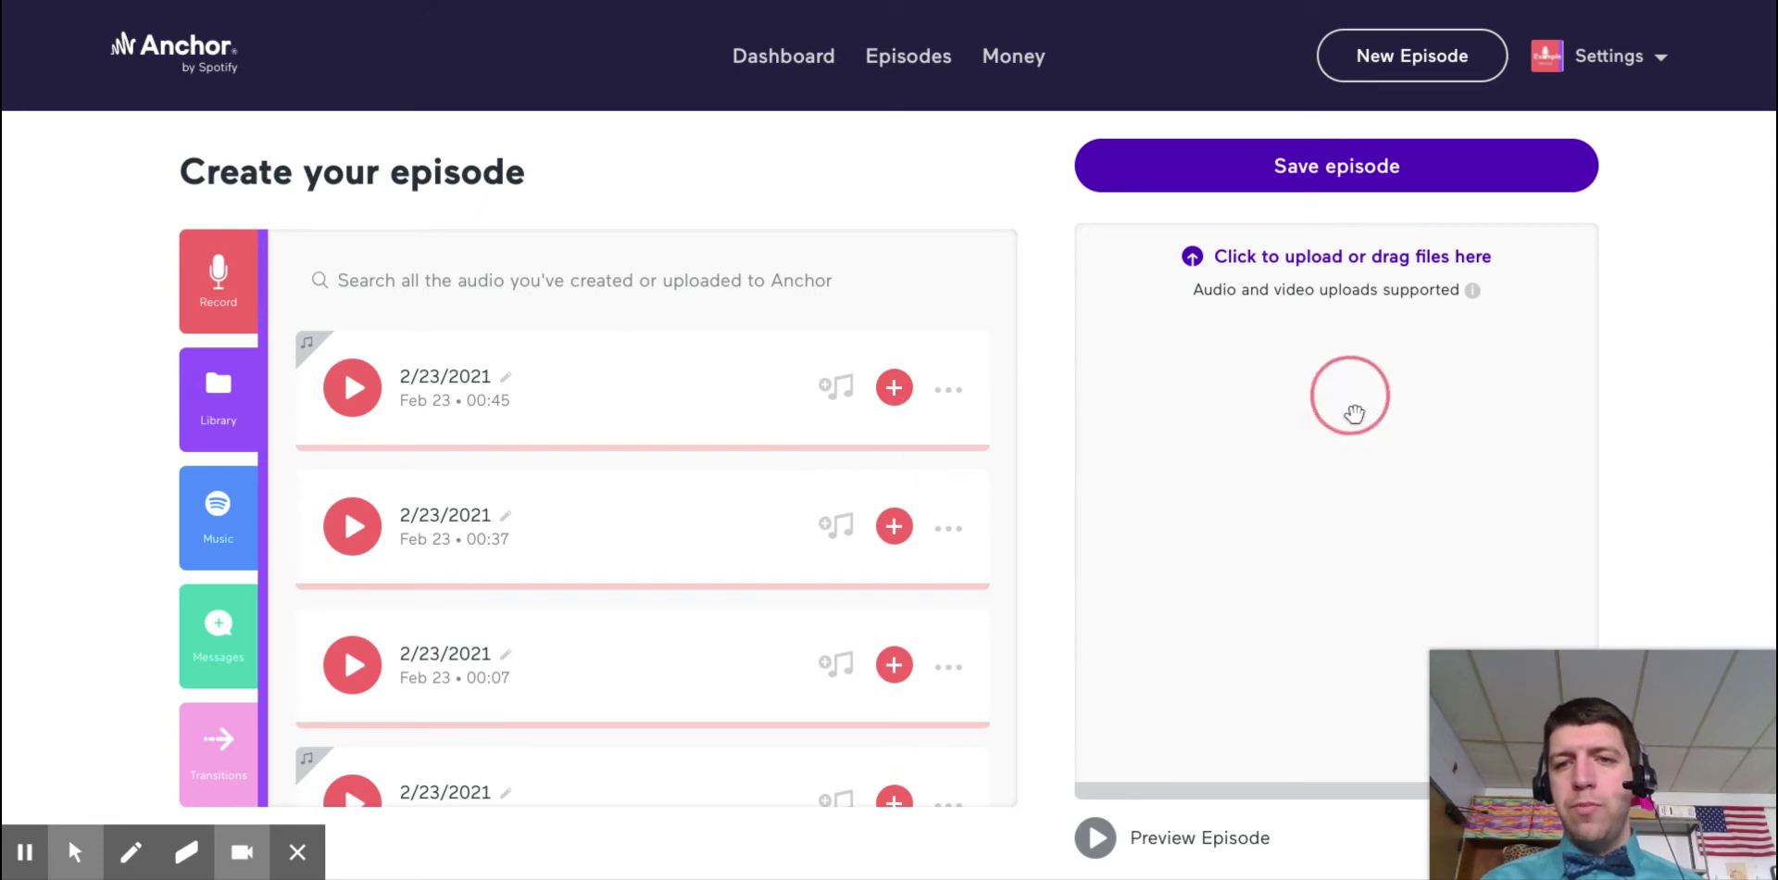
pyautogui.moveTo(1351, 413); pyautogui.dragTo(1096, 516)
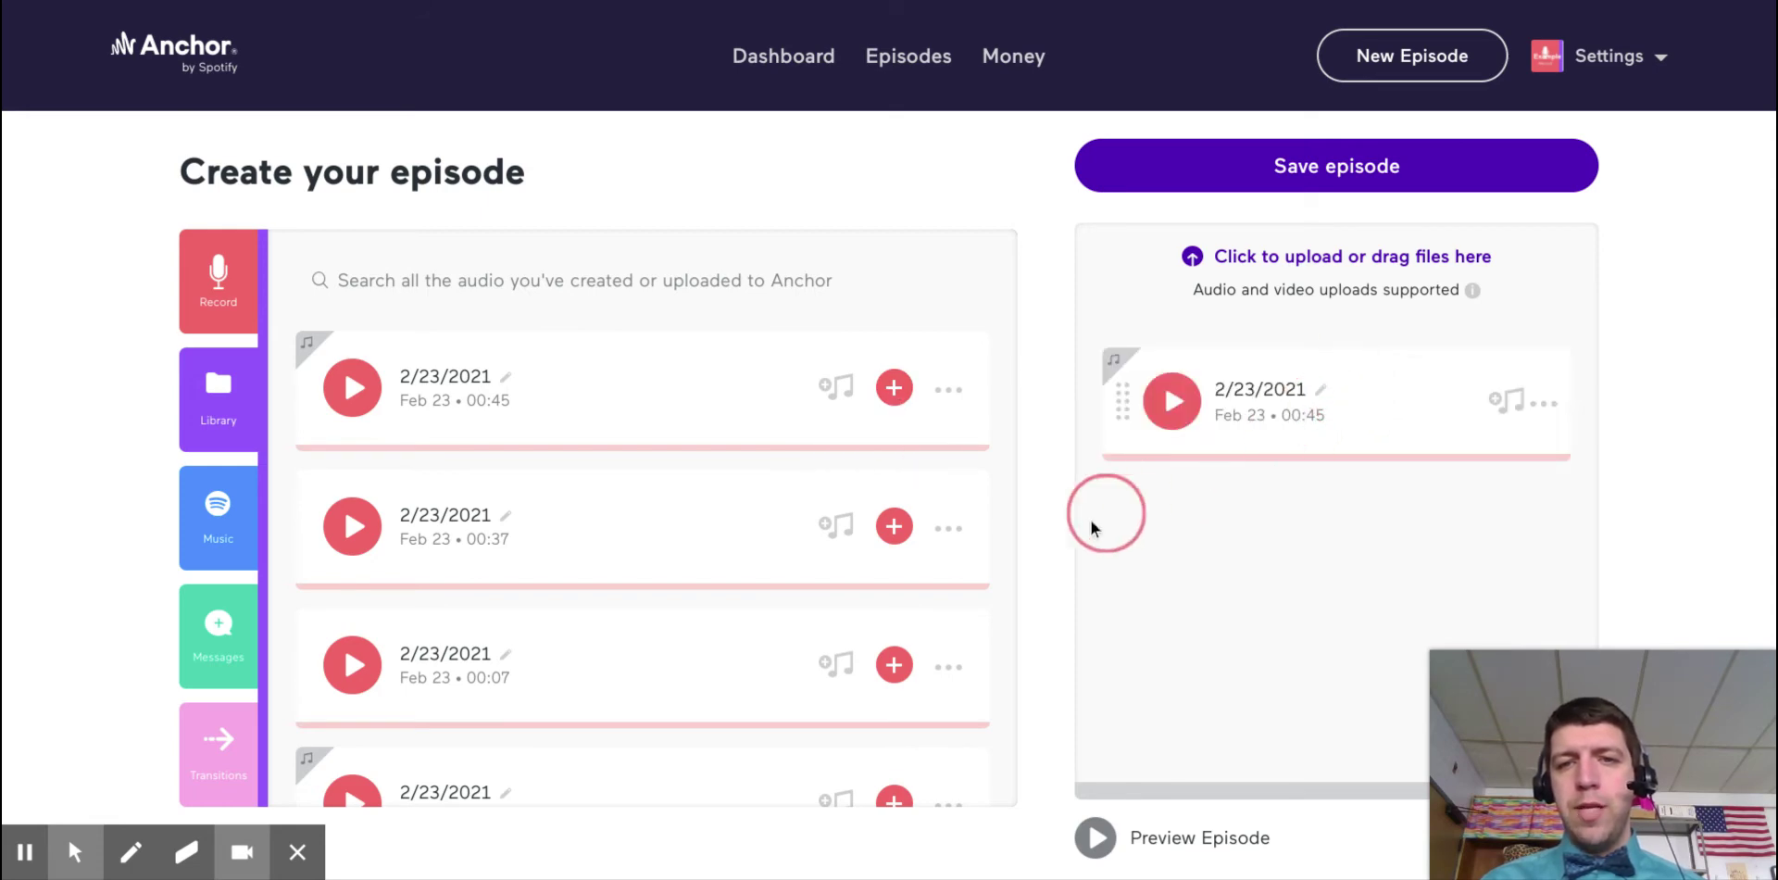
pyautogui.click(1194, 404)
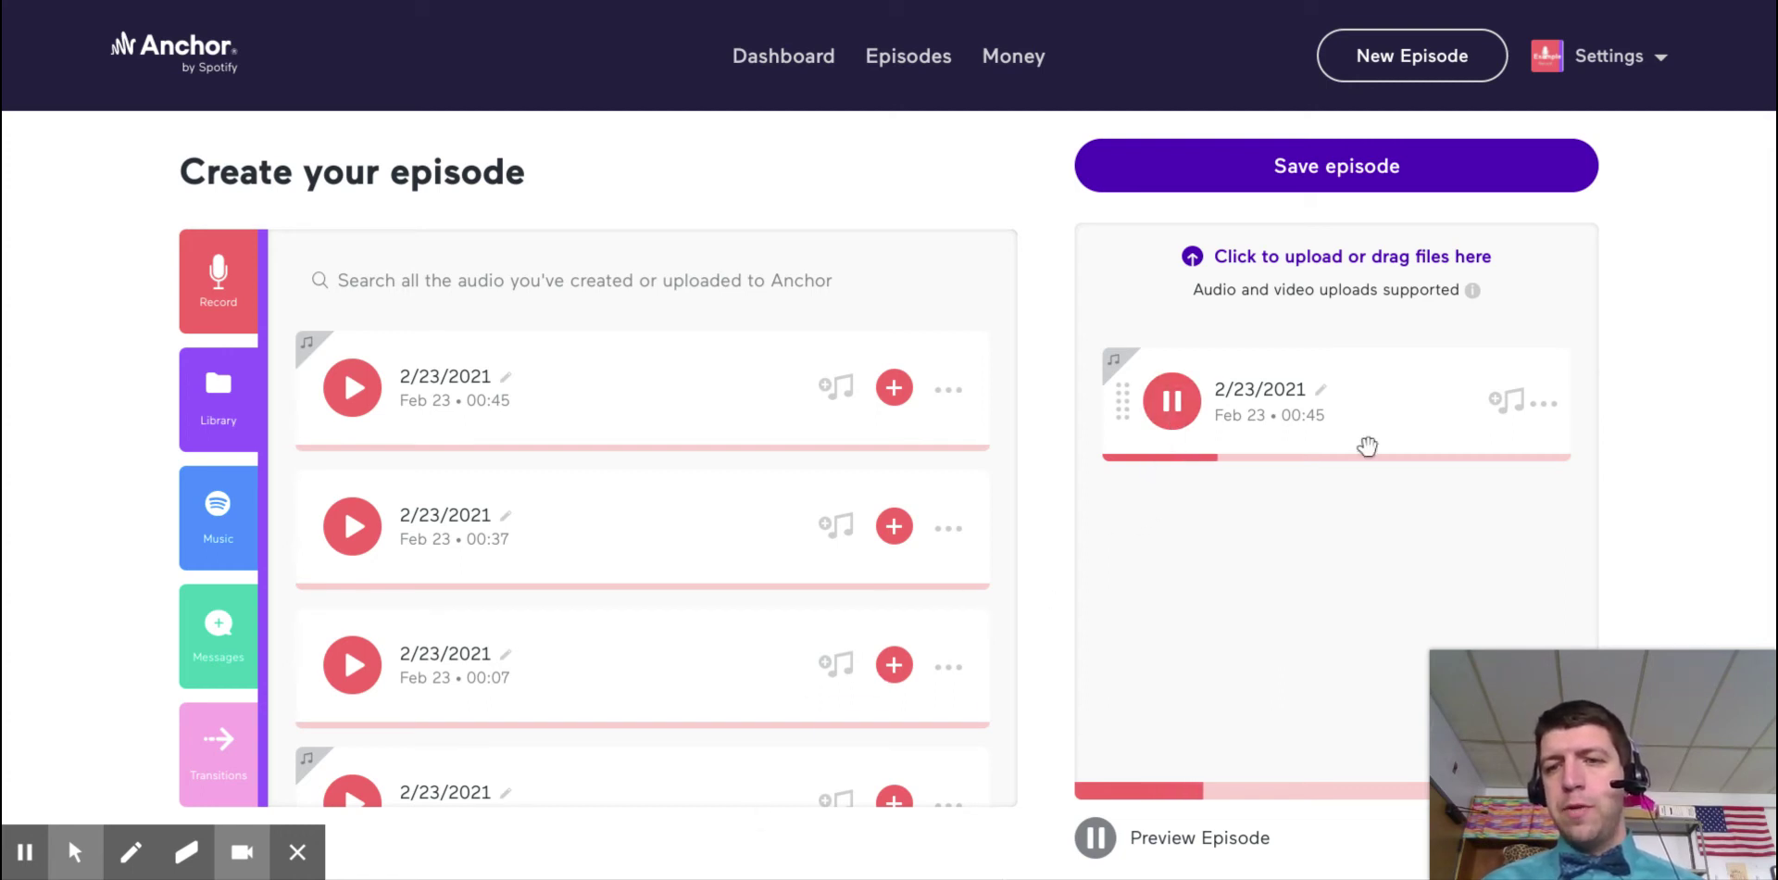
pyautogui.click(1173, 408)
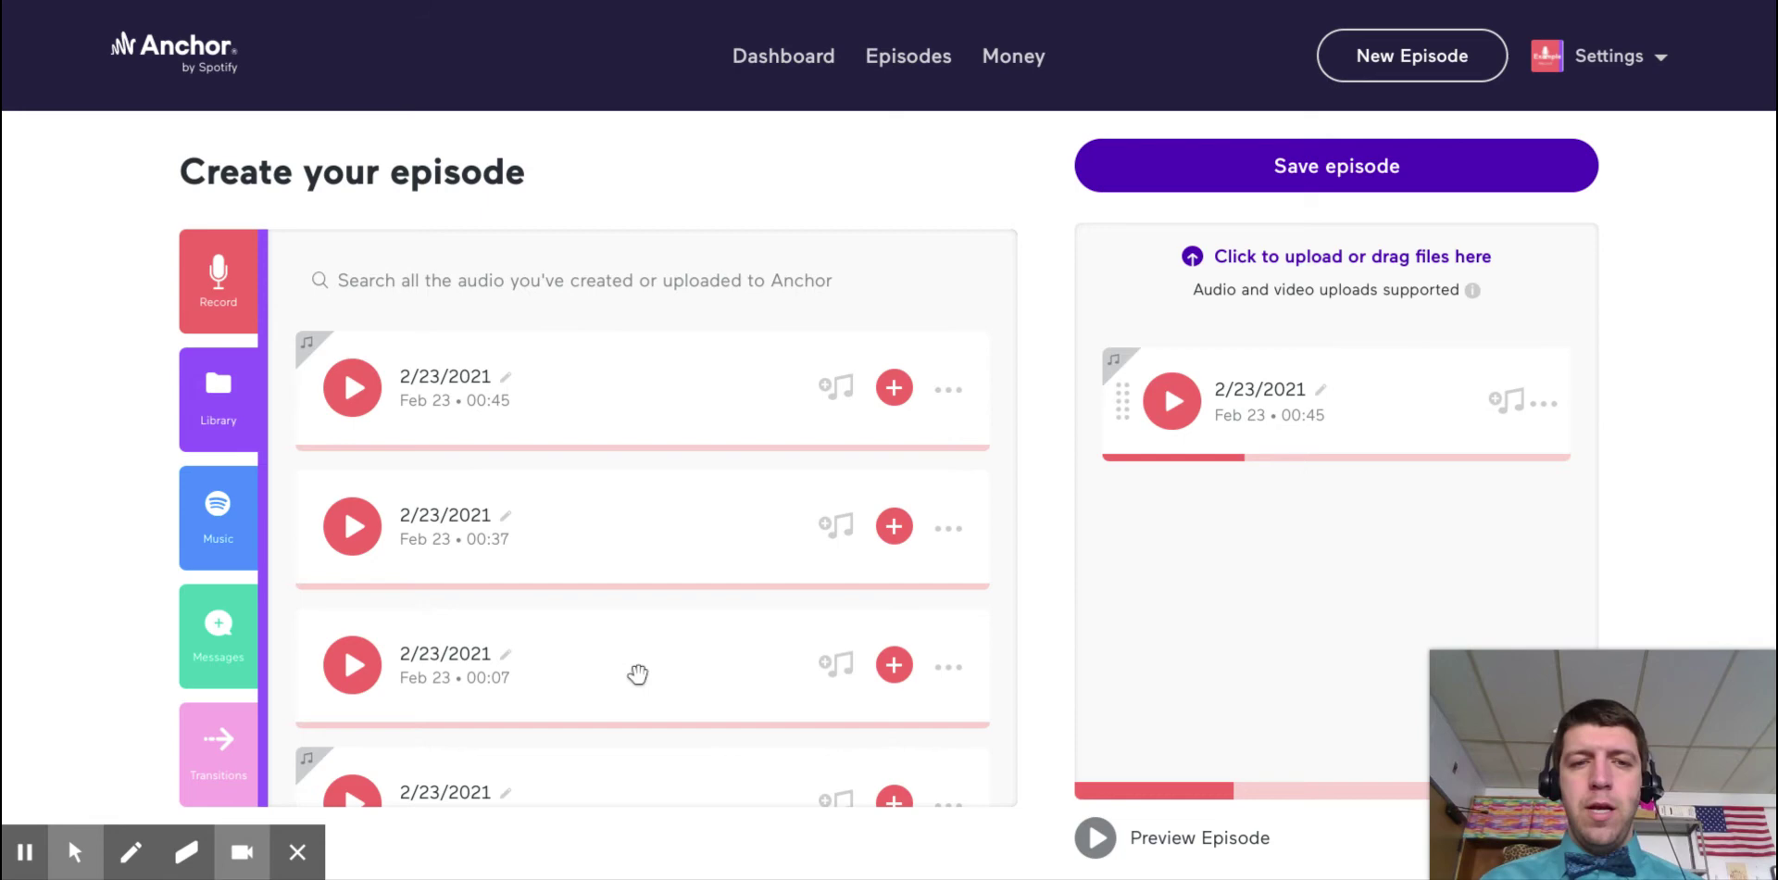
pyautogui.click(1310, 398)
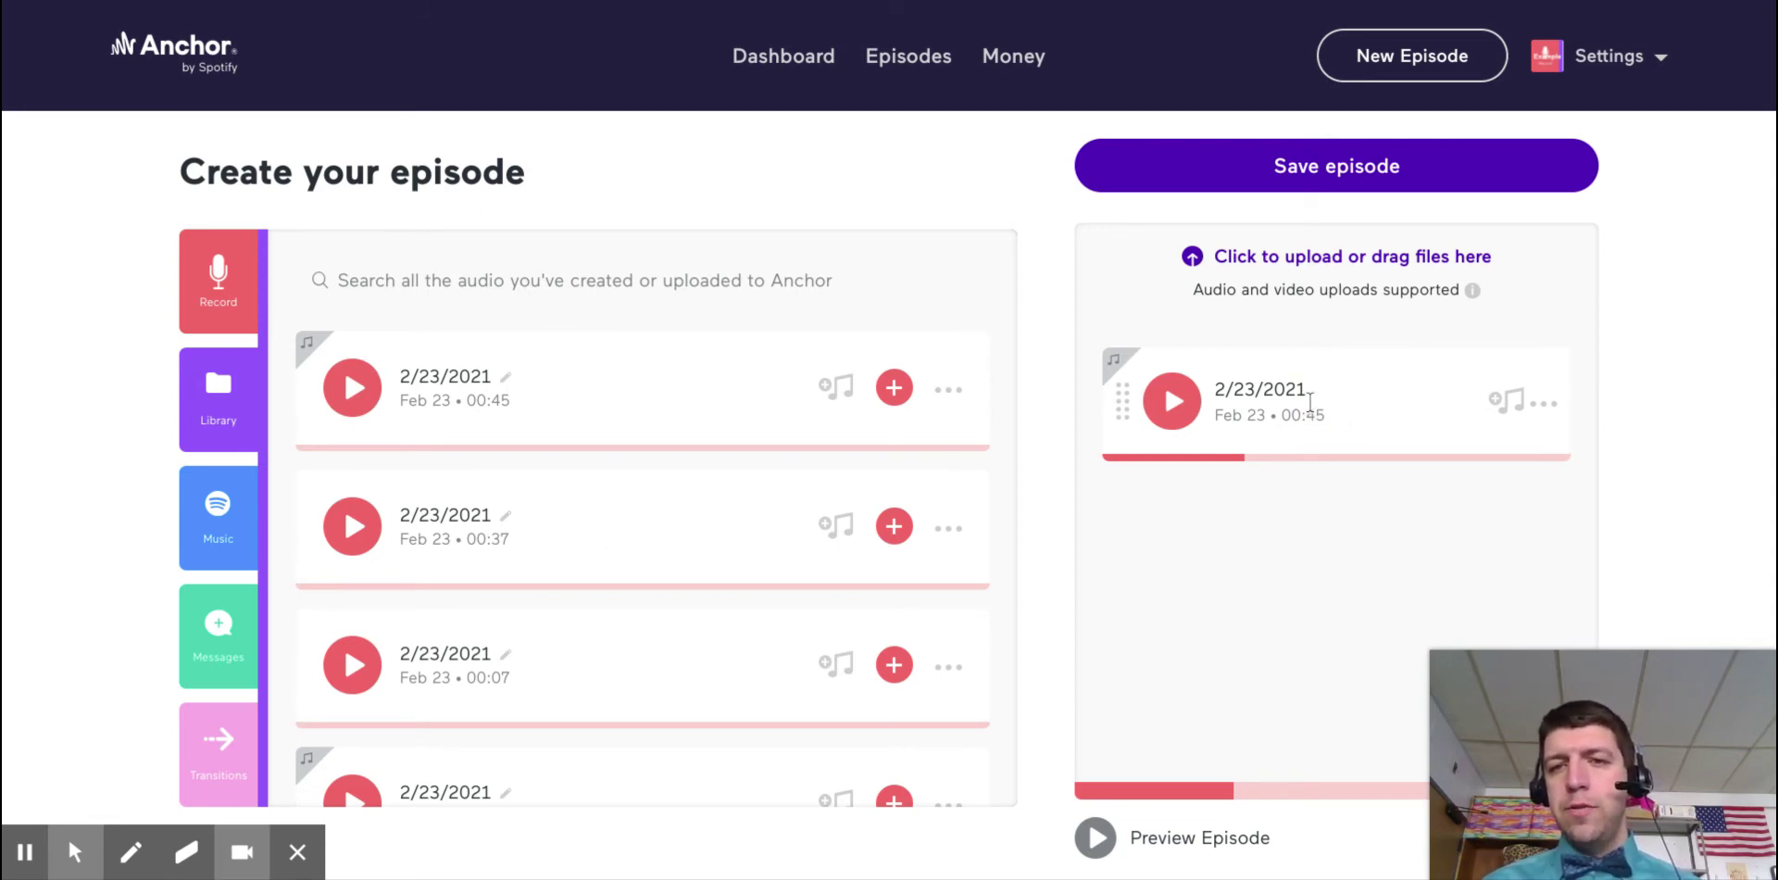
# - Retitle the clip 'Me talking with background audio', then change it to 'Introduction.'
pyautogui.press('BackSpace')
pyautogui.press('BackSpace')
pyautogui.press('BackSpace')
pyautogui.press('BackSpace')
pyautogui.press('BackSpace')
pyautogui.press('BackSpace')
pyautogui.press('BackSpace')
pyautogui.press('BackSpace')
pyautogui.press('BackSpace')
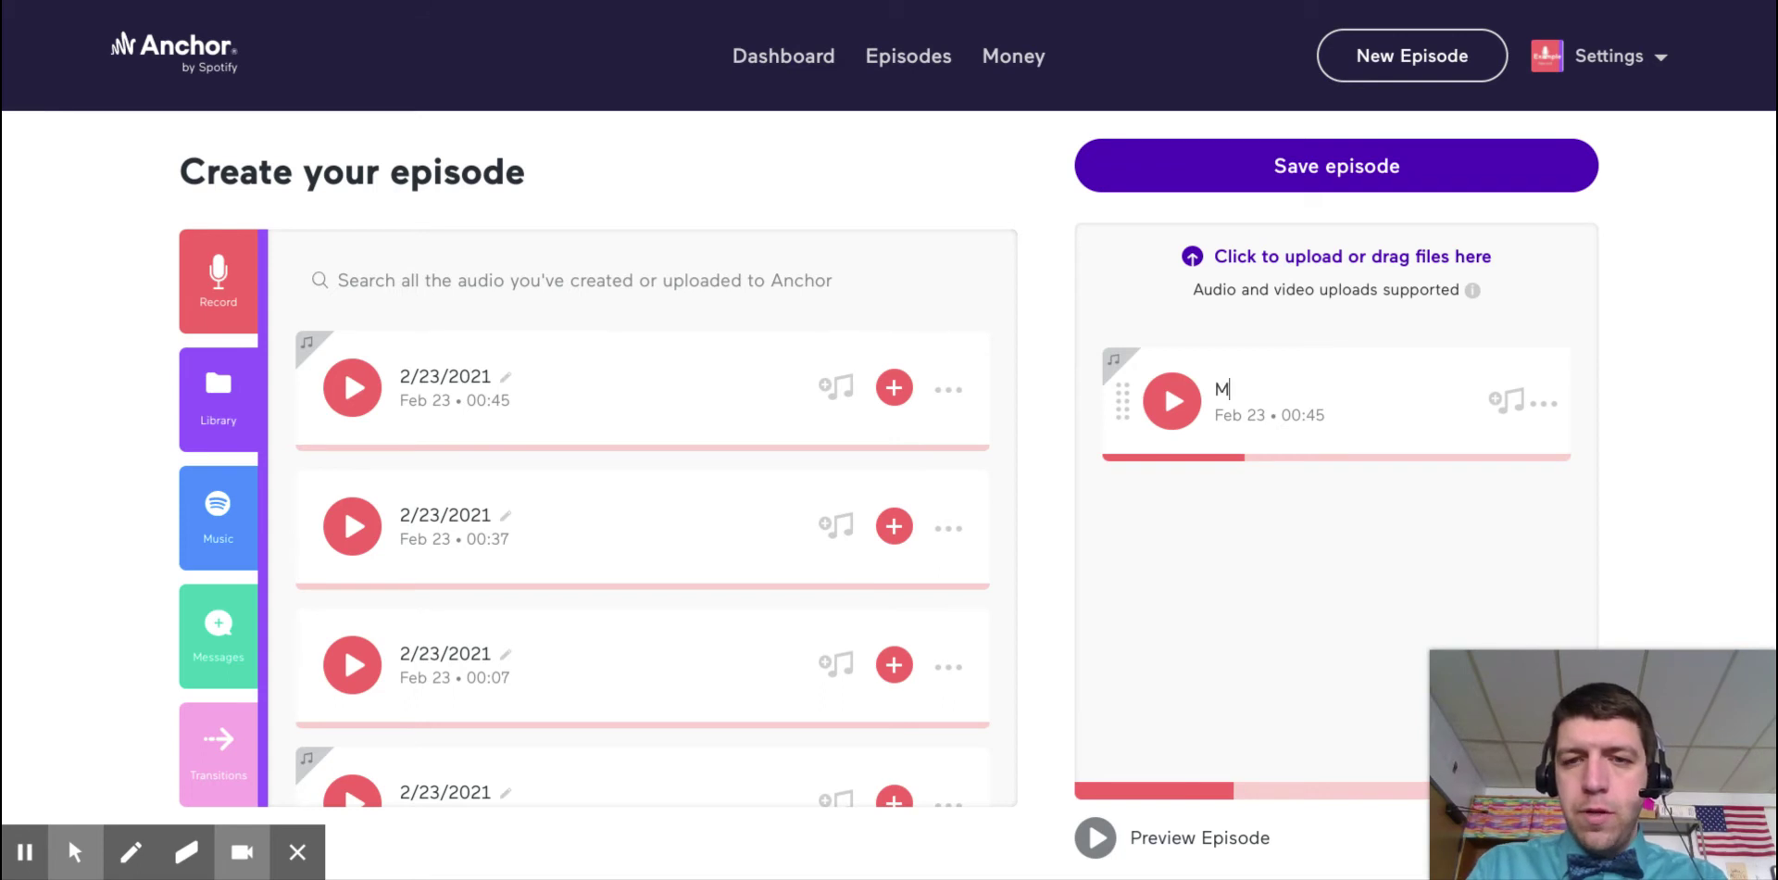
pyautogui.write('Me talking with bac')
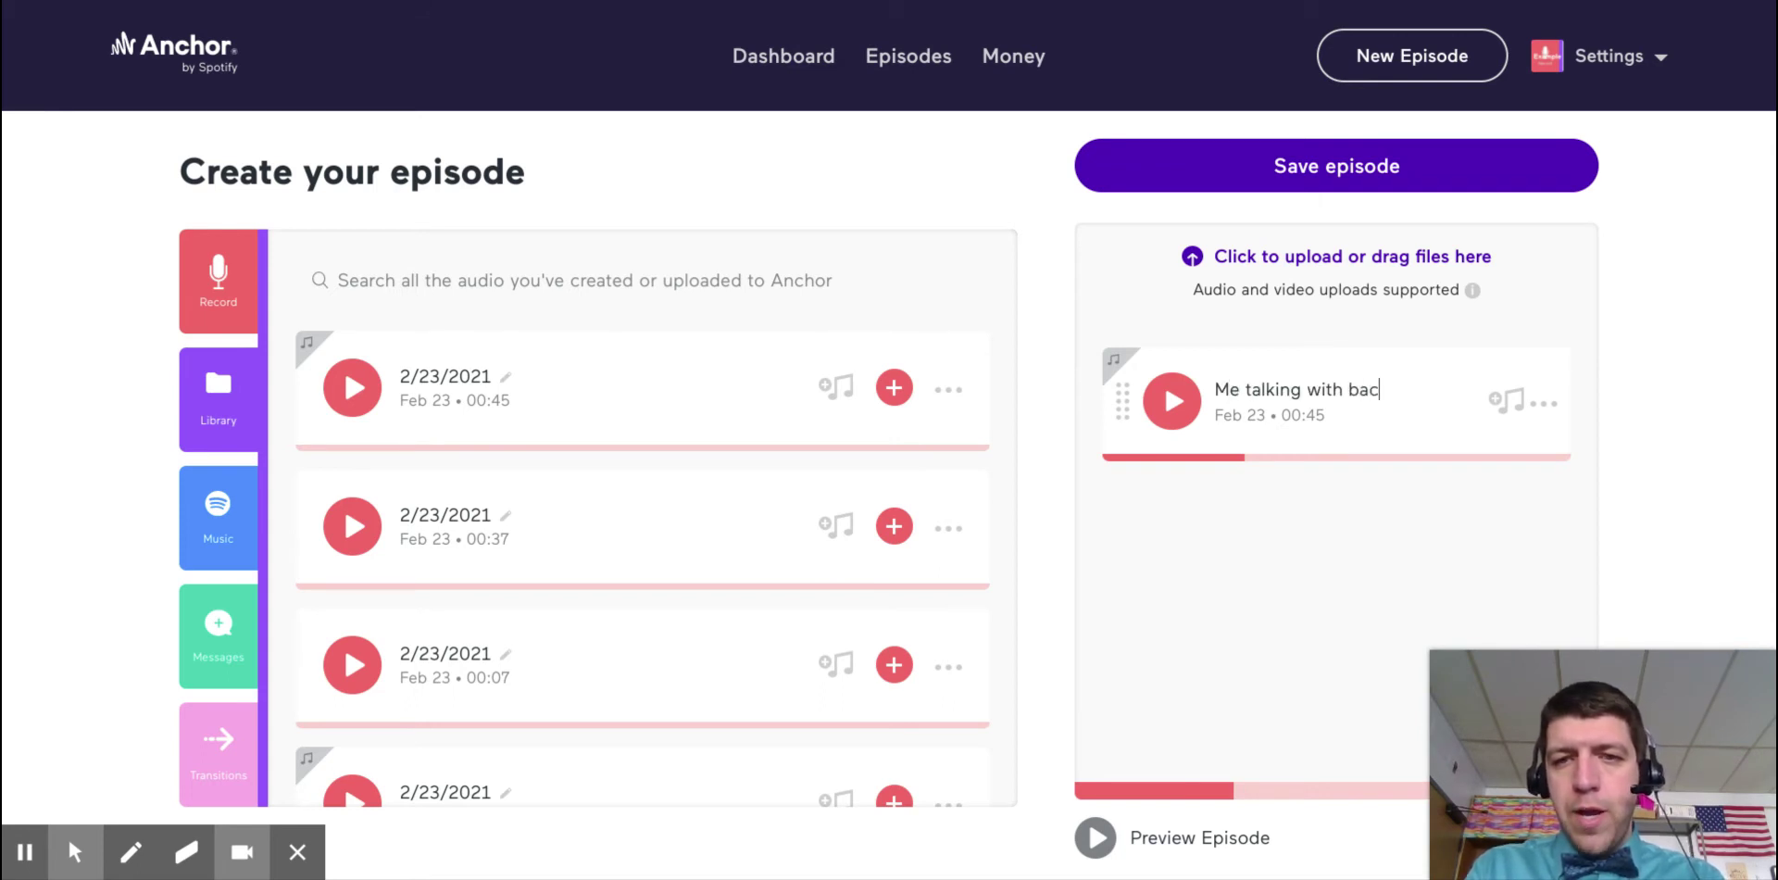
pyautogui.write('kground audio')
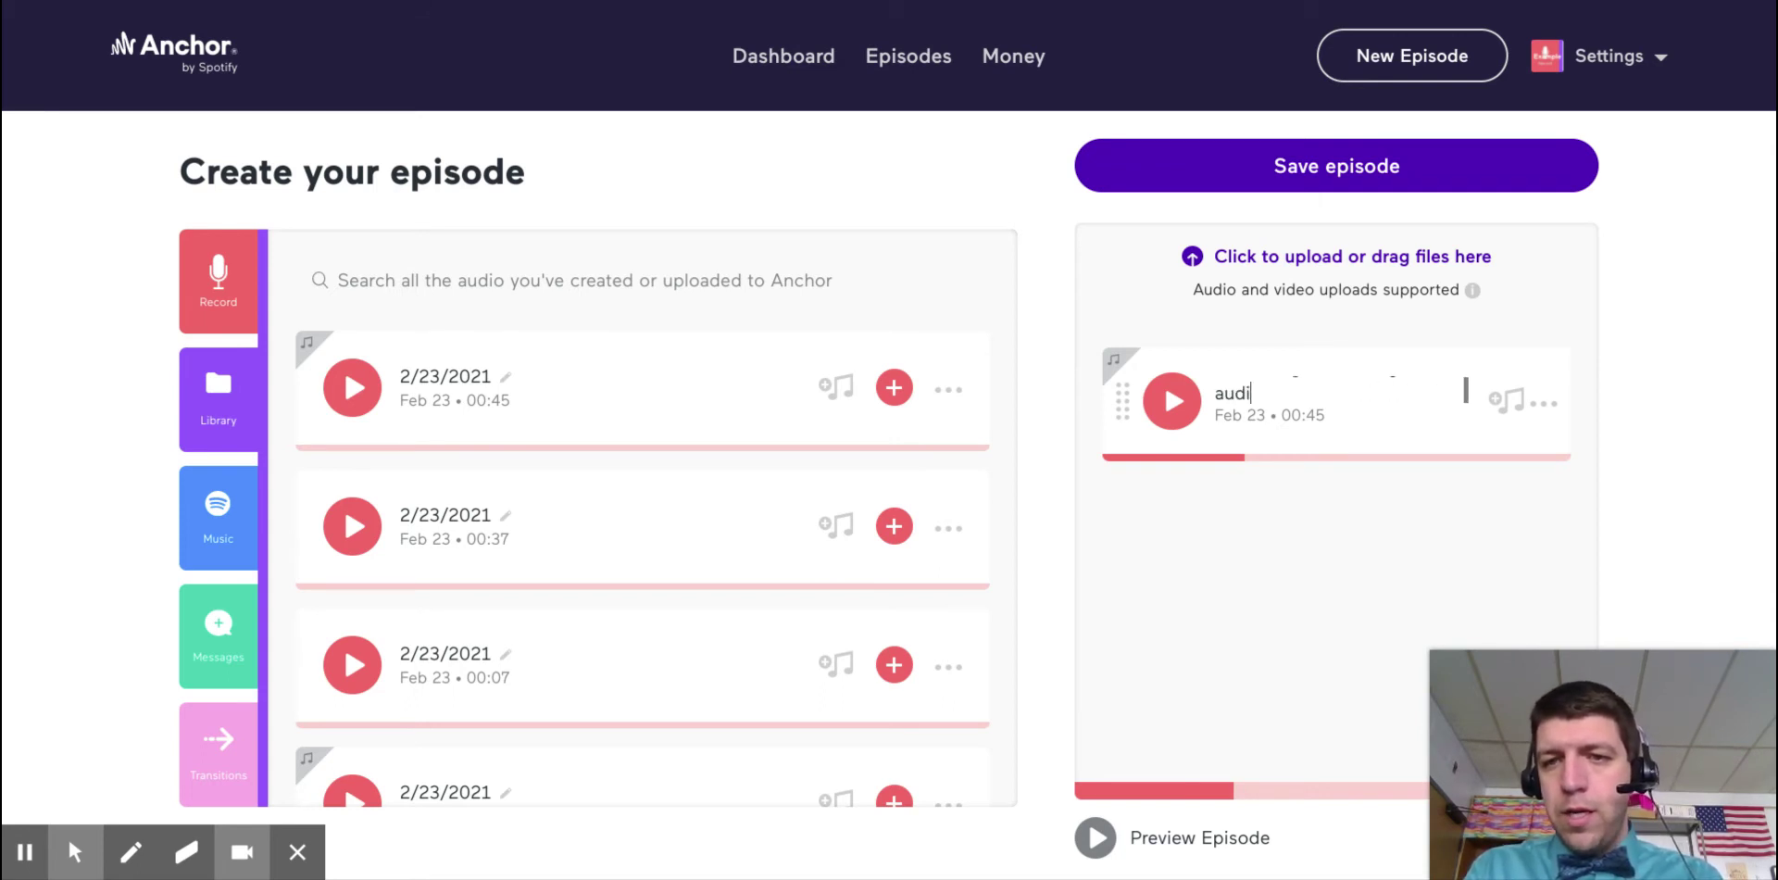
pyautogui.press('Return')
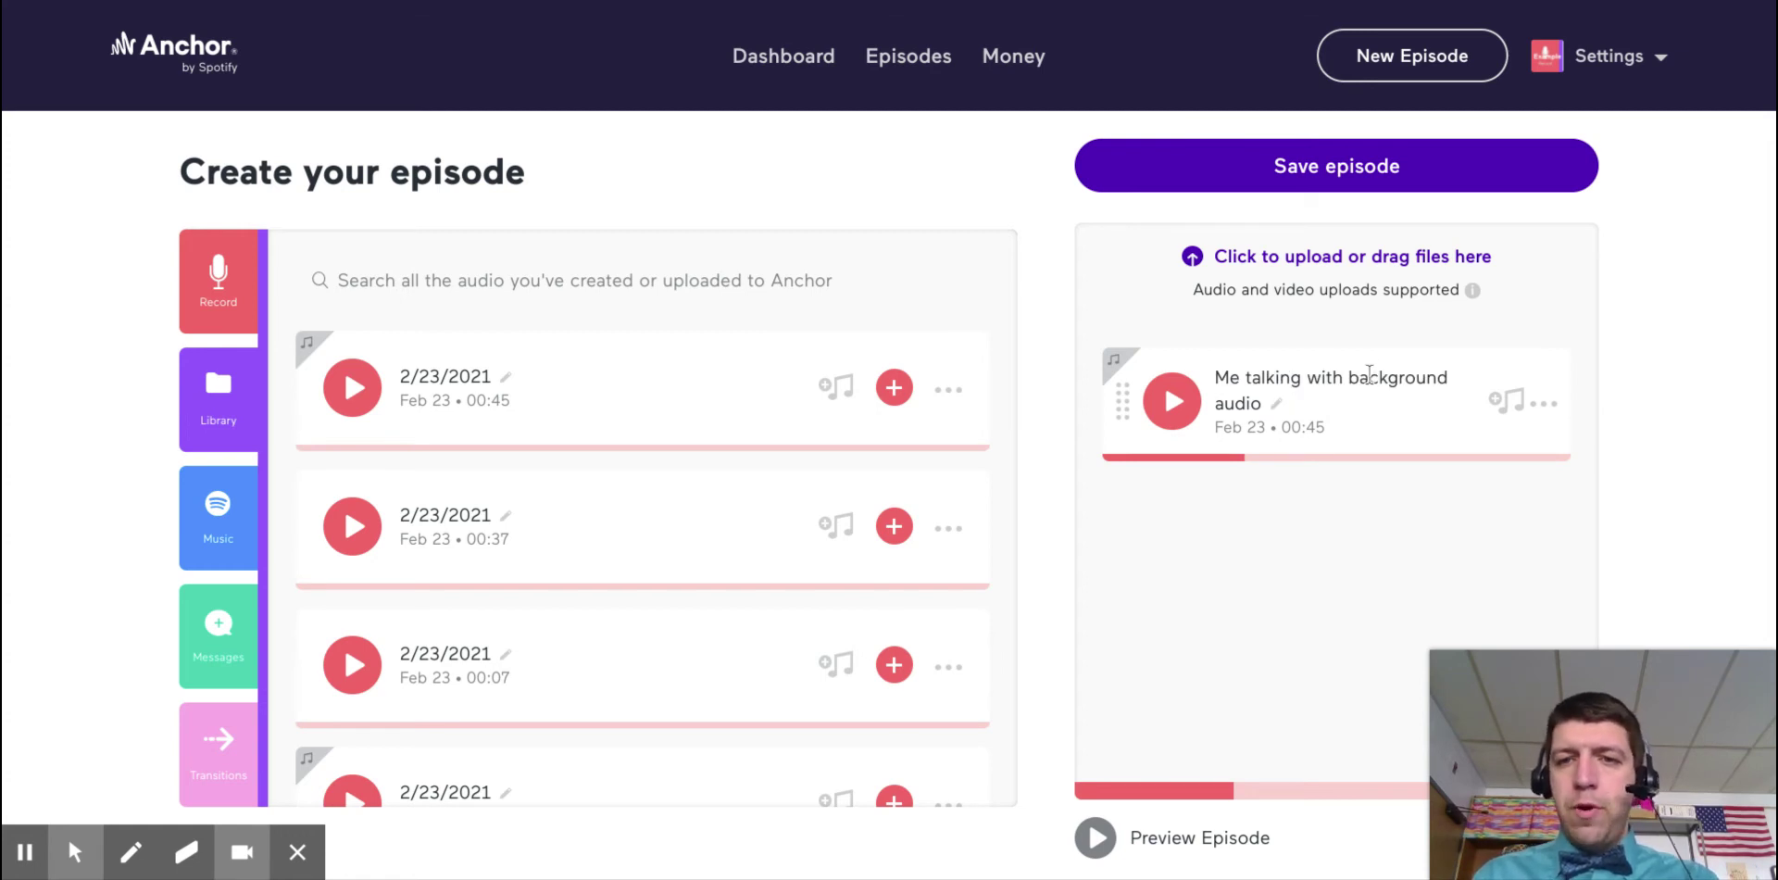
pyautogui.click(1276, 403)
pyautogui.doubleClick(1275, 403)
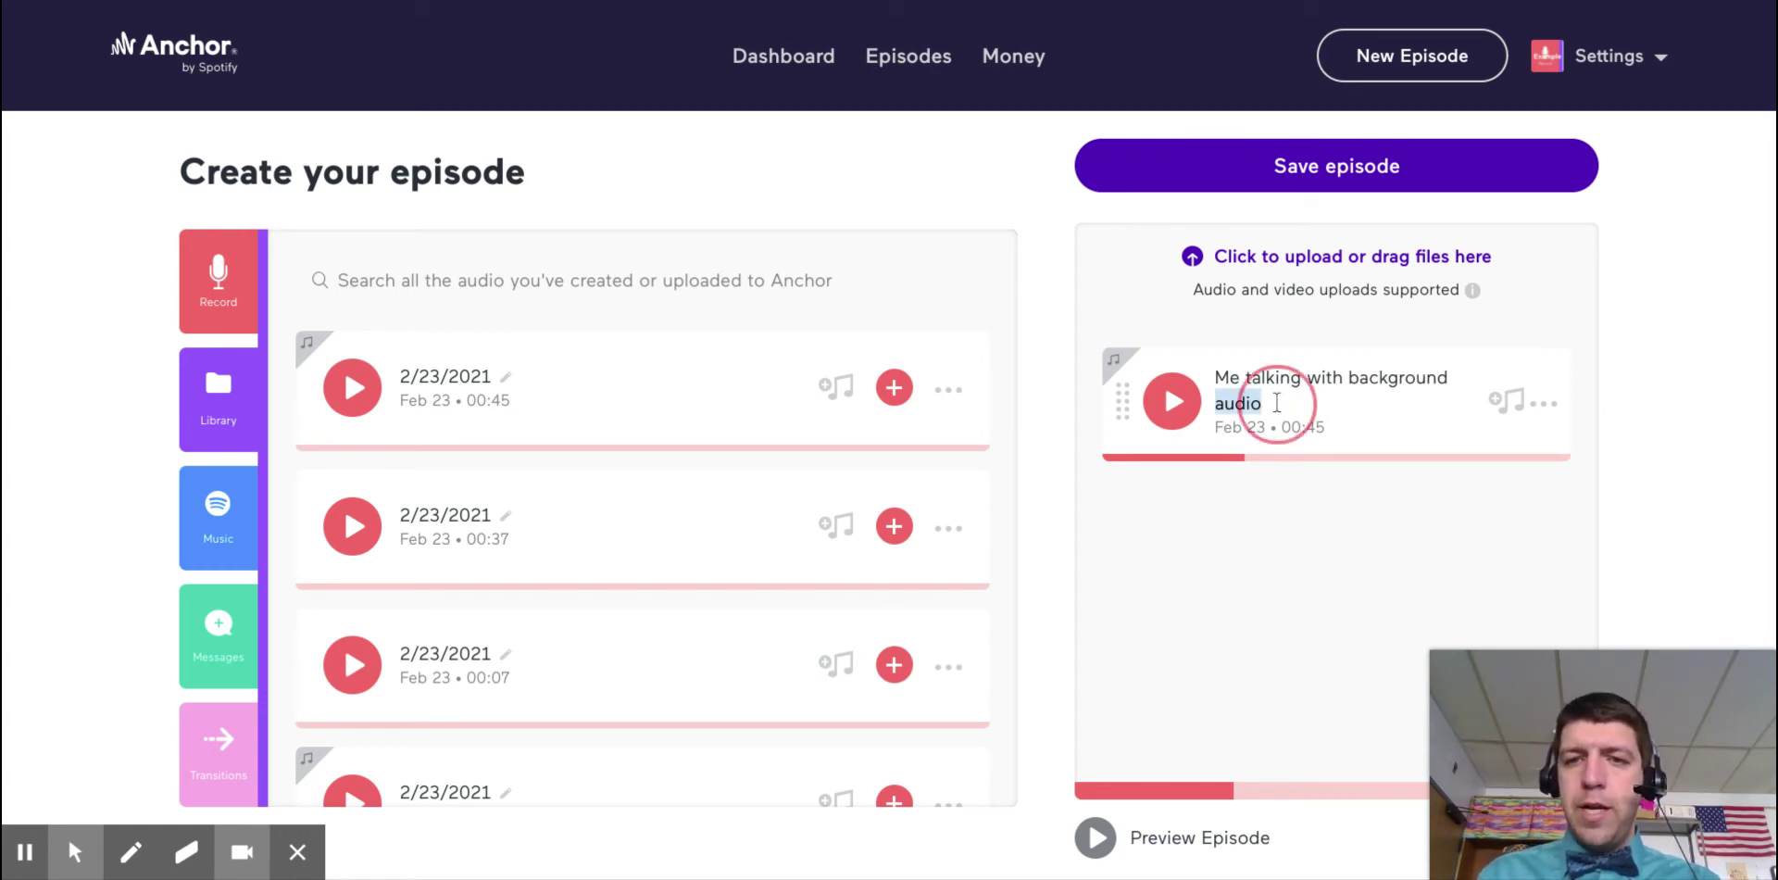
pyautogui.click(1276, 403)
pyautogui.write('INtro')
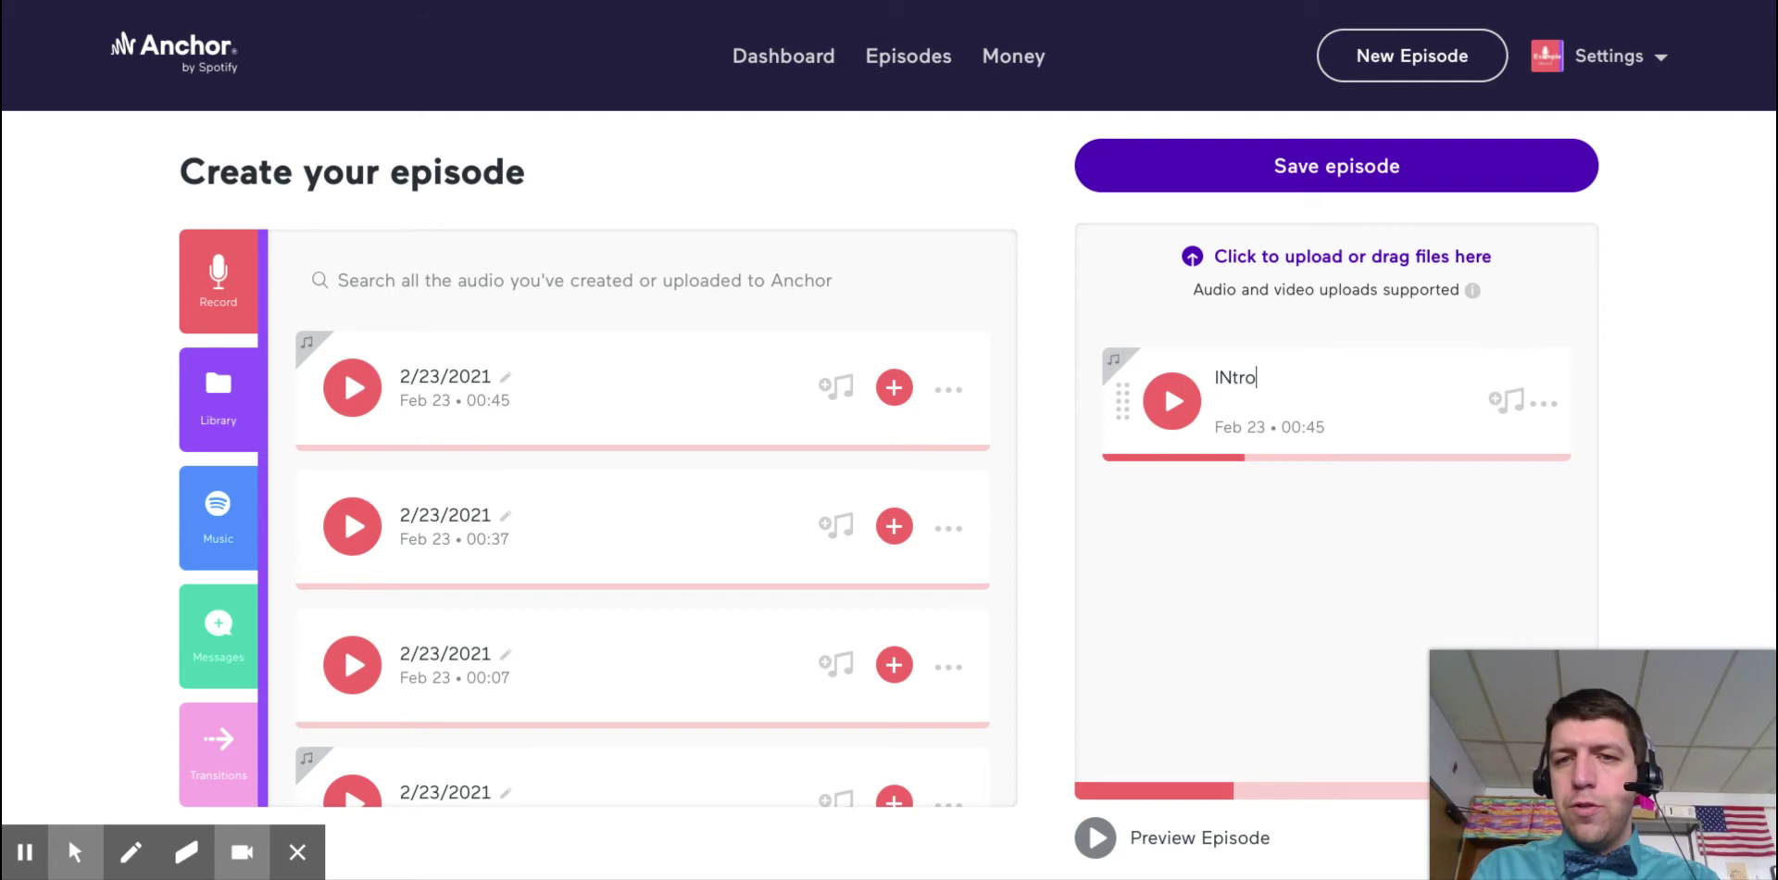
pyautogui.write('ductio')
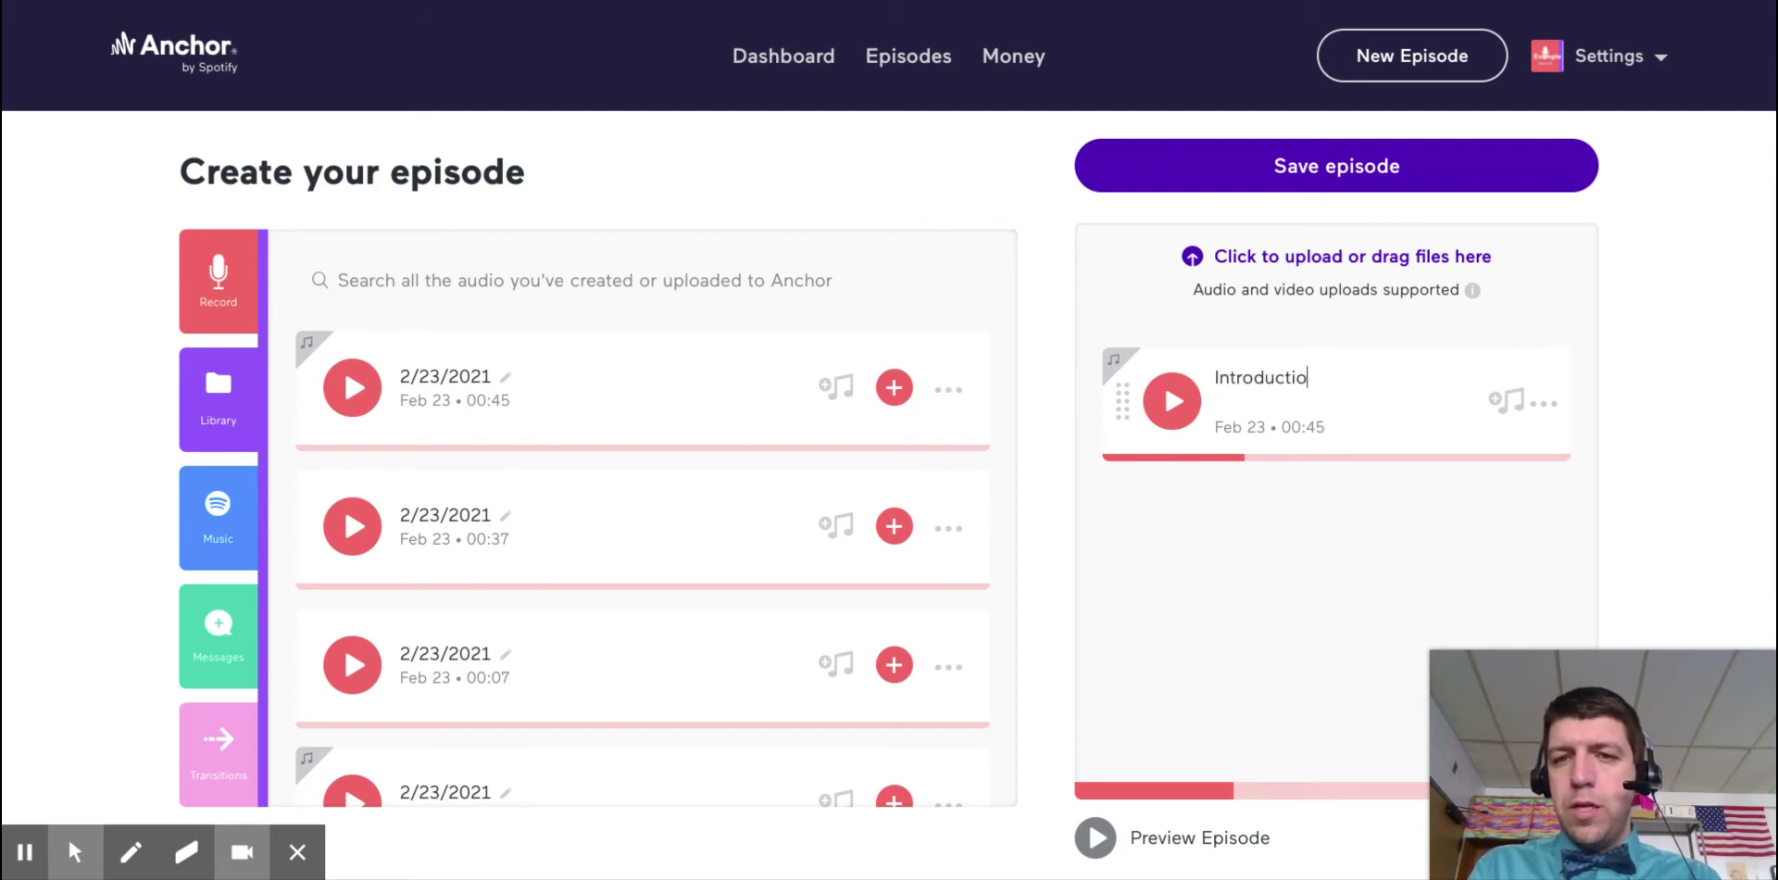
pyautogui.write('n.')
pyautogui.click(1266, 500)
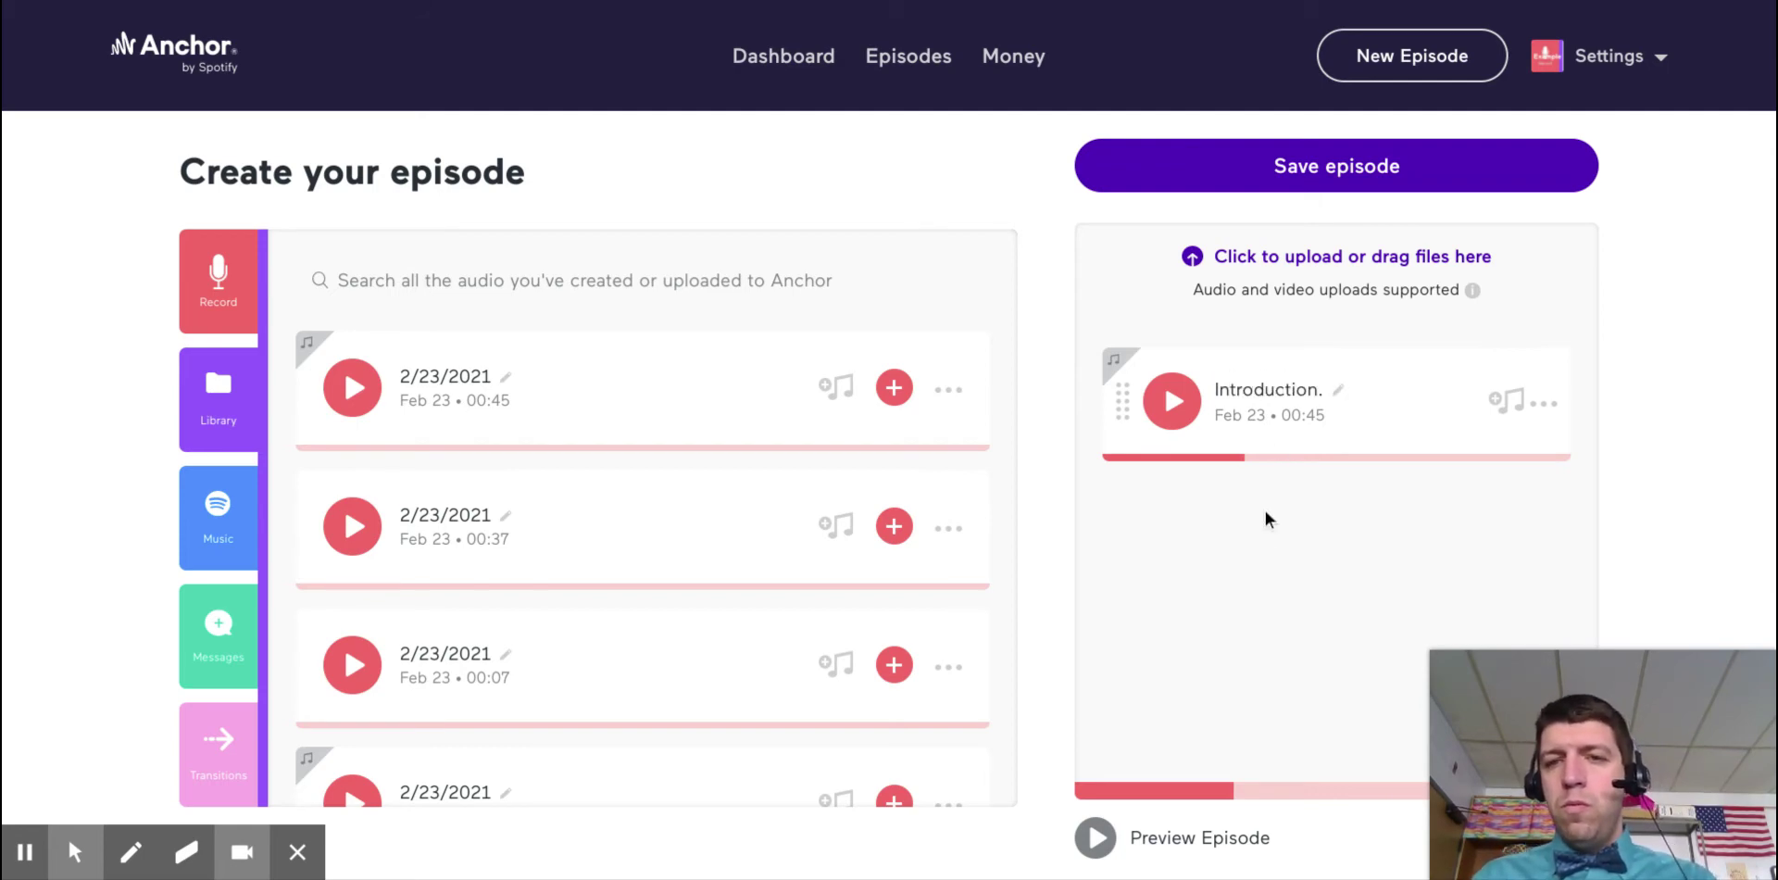
# - Place the 00:37 clip below Introduction in the episode and check the Introduction's options menu
pyautogui.moveTo(630, 566); pyautogui.dragTo(1190, 557)
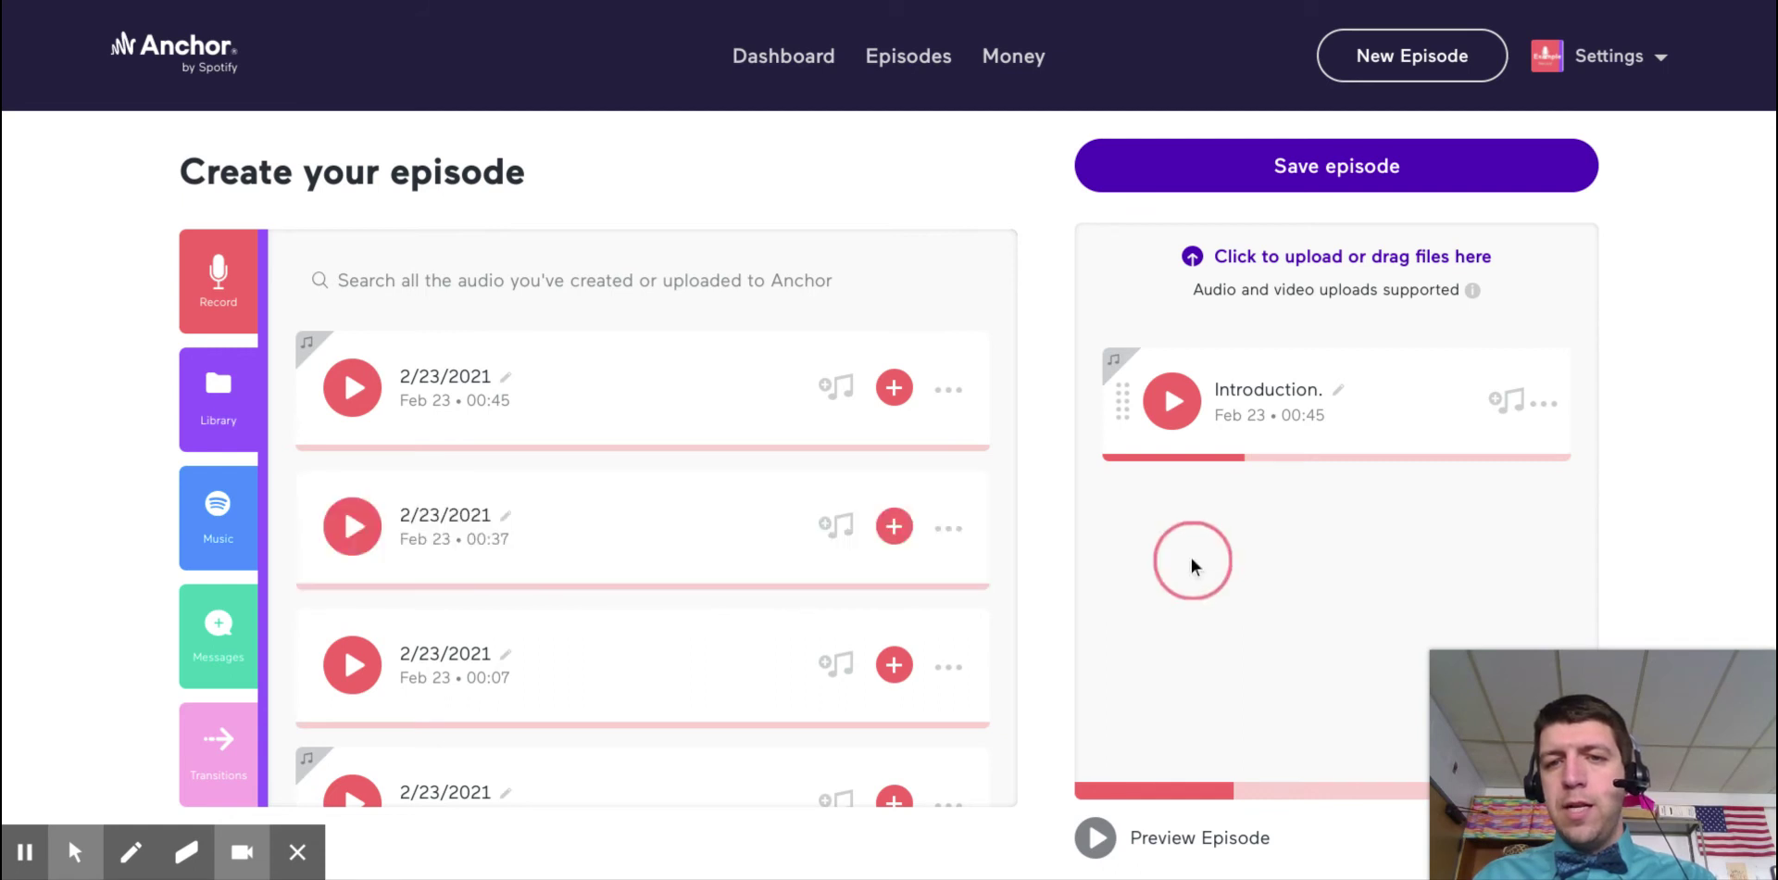
pyautogui.moveTo(706, 528); pyautogui.dragTo(1420, 495)
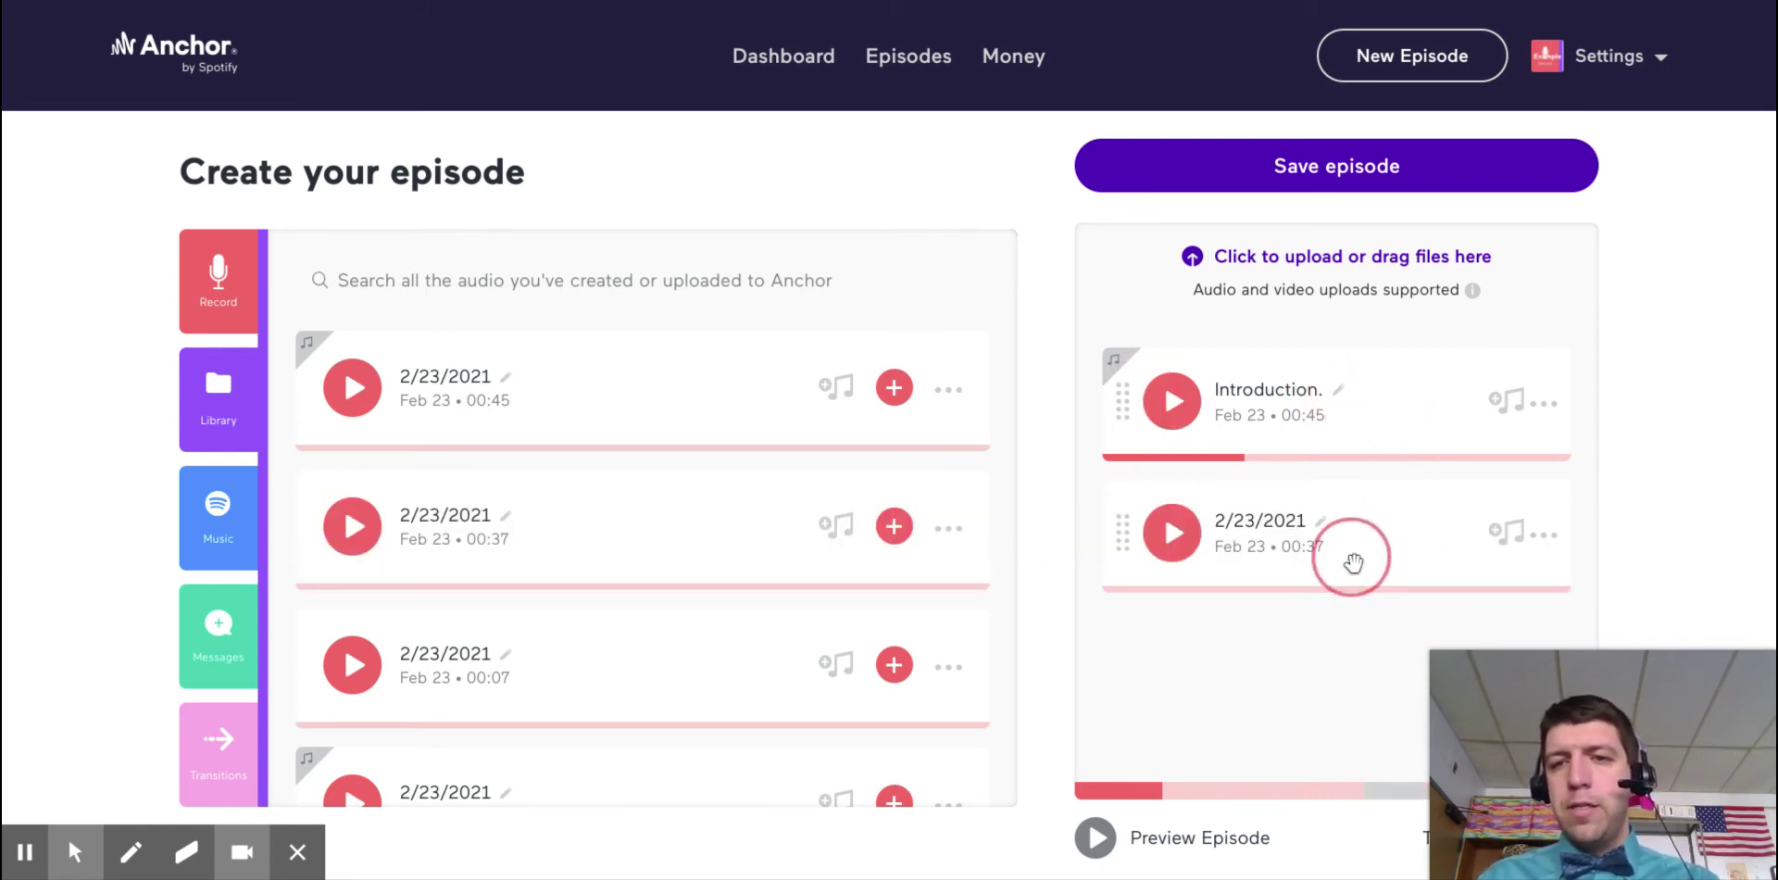
pyautogui.click(1552, 406)
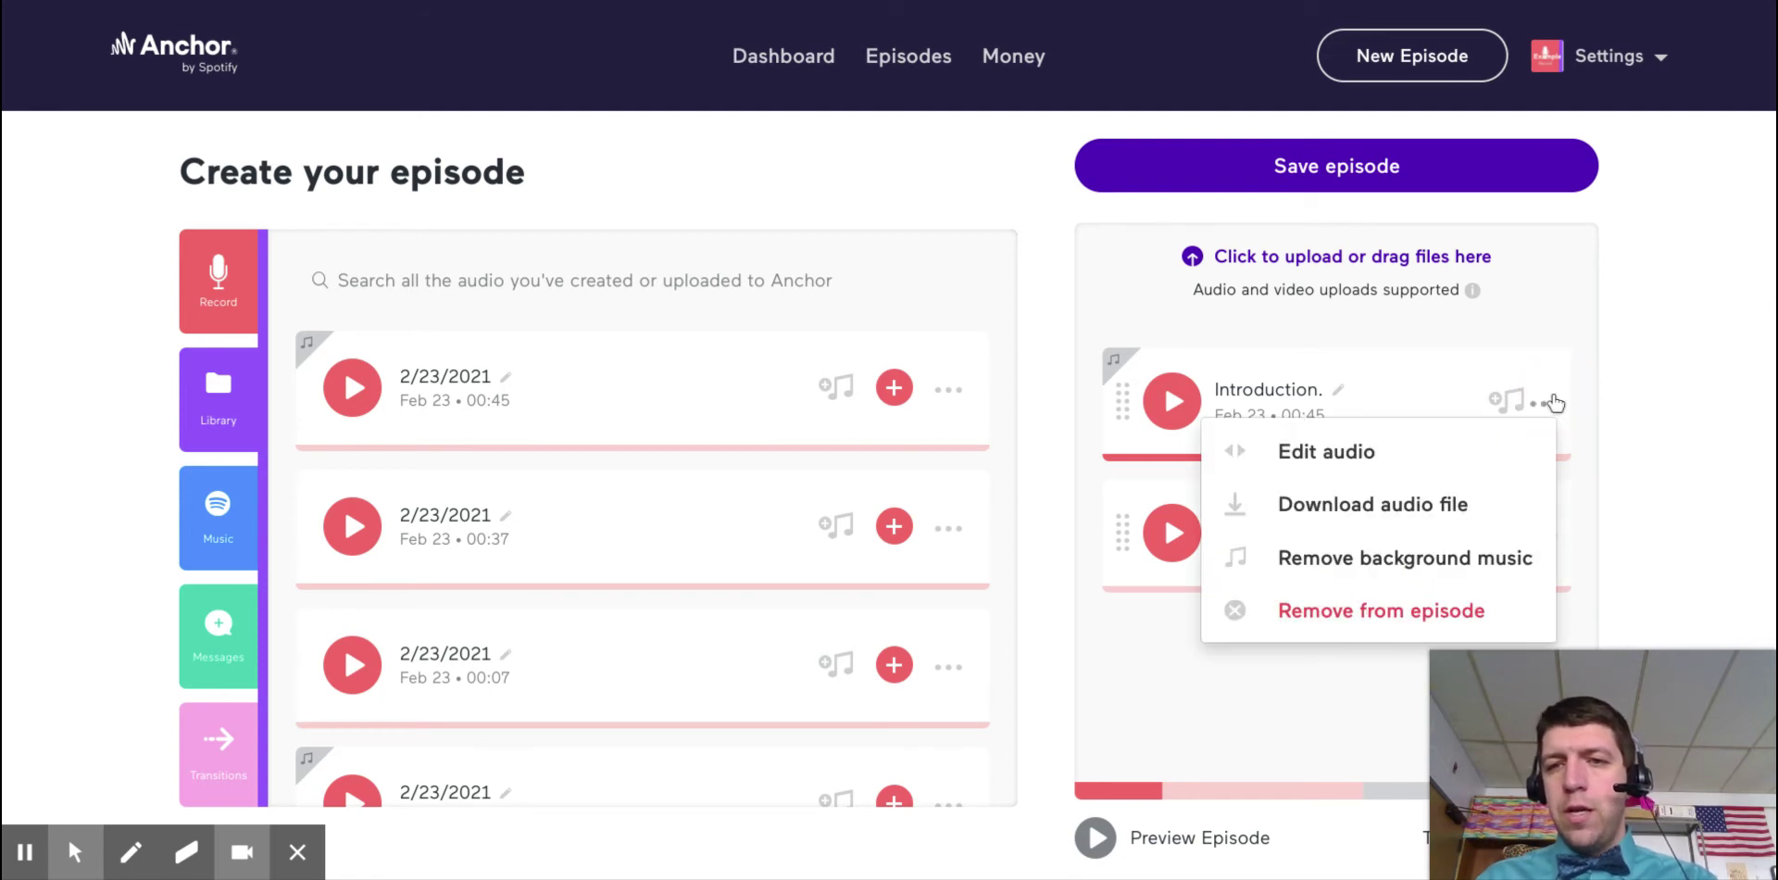
pyautogui.click(1163, 671)
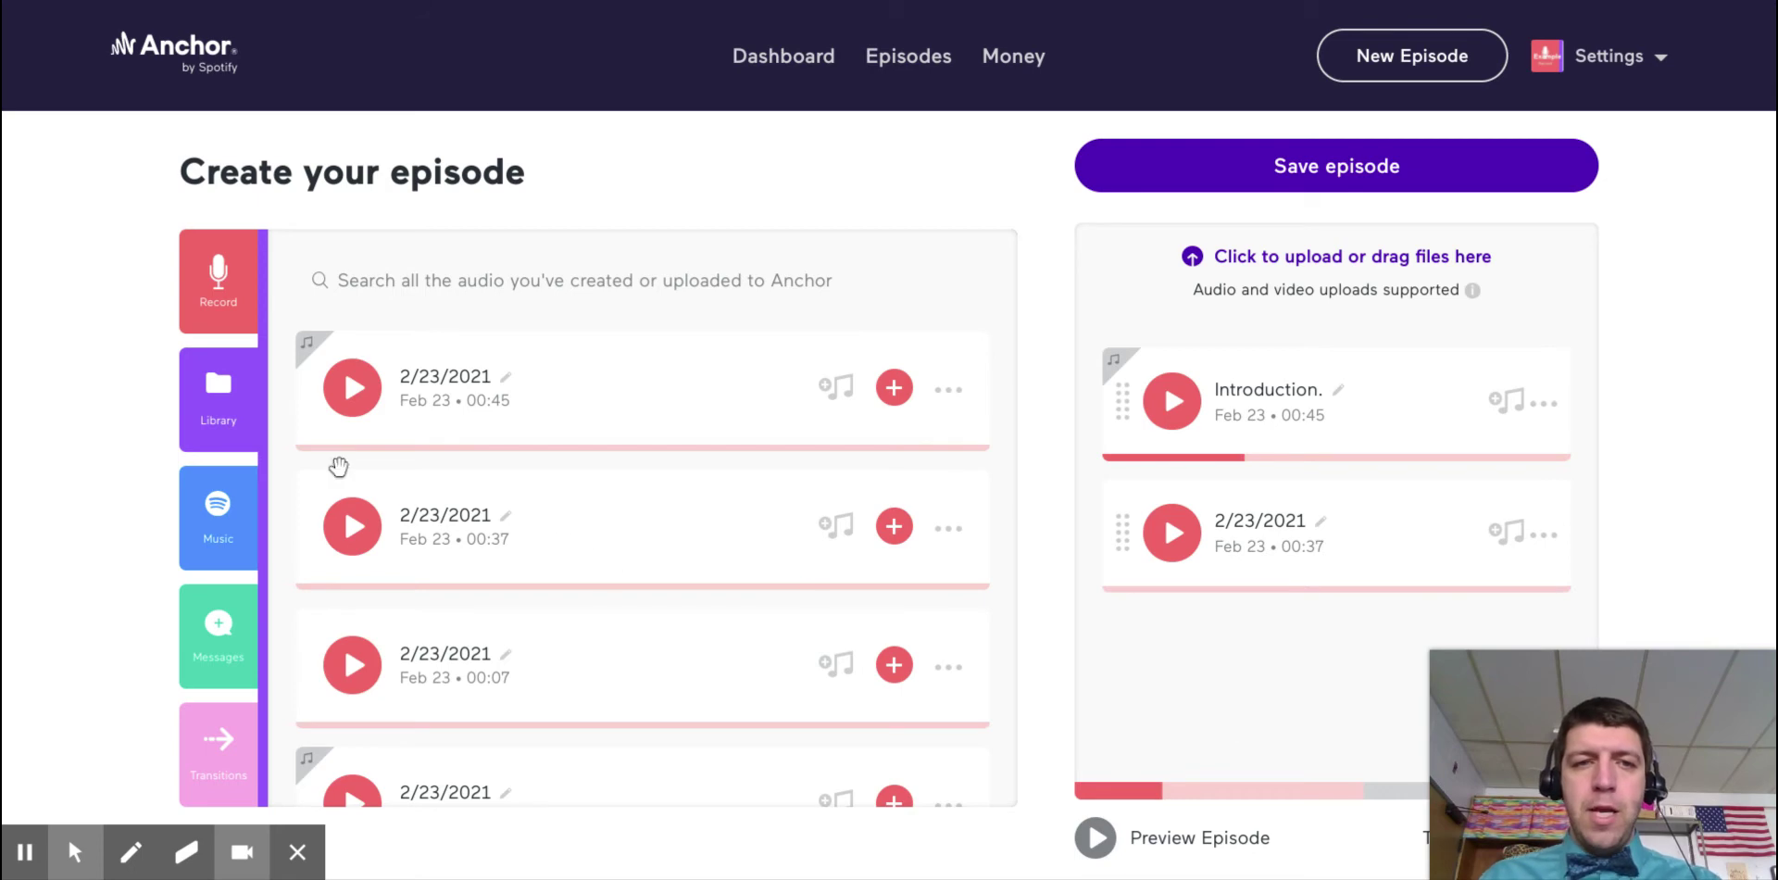
# - Browse the recorded-audio library, then switch to the Spotify-powered Music feature
pyautogui.click(296, 405)
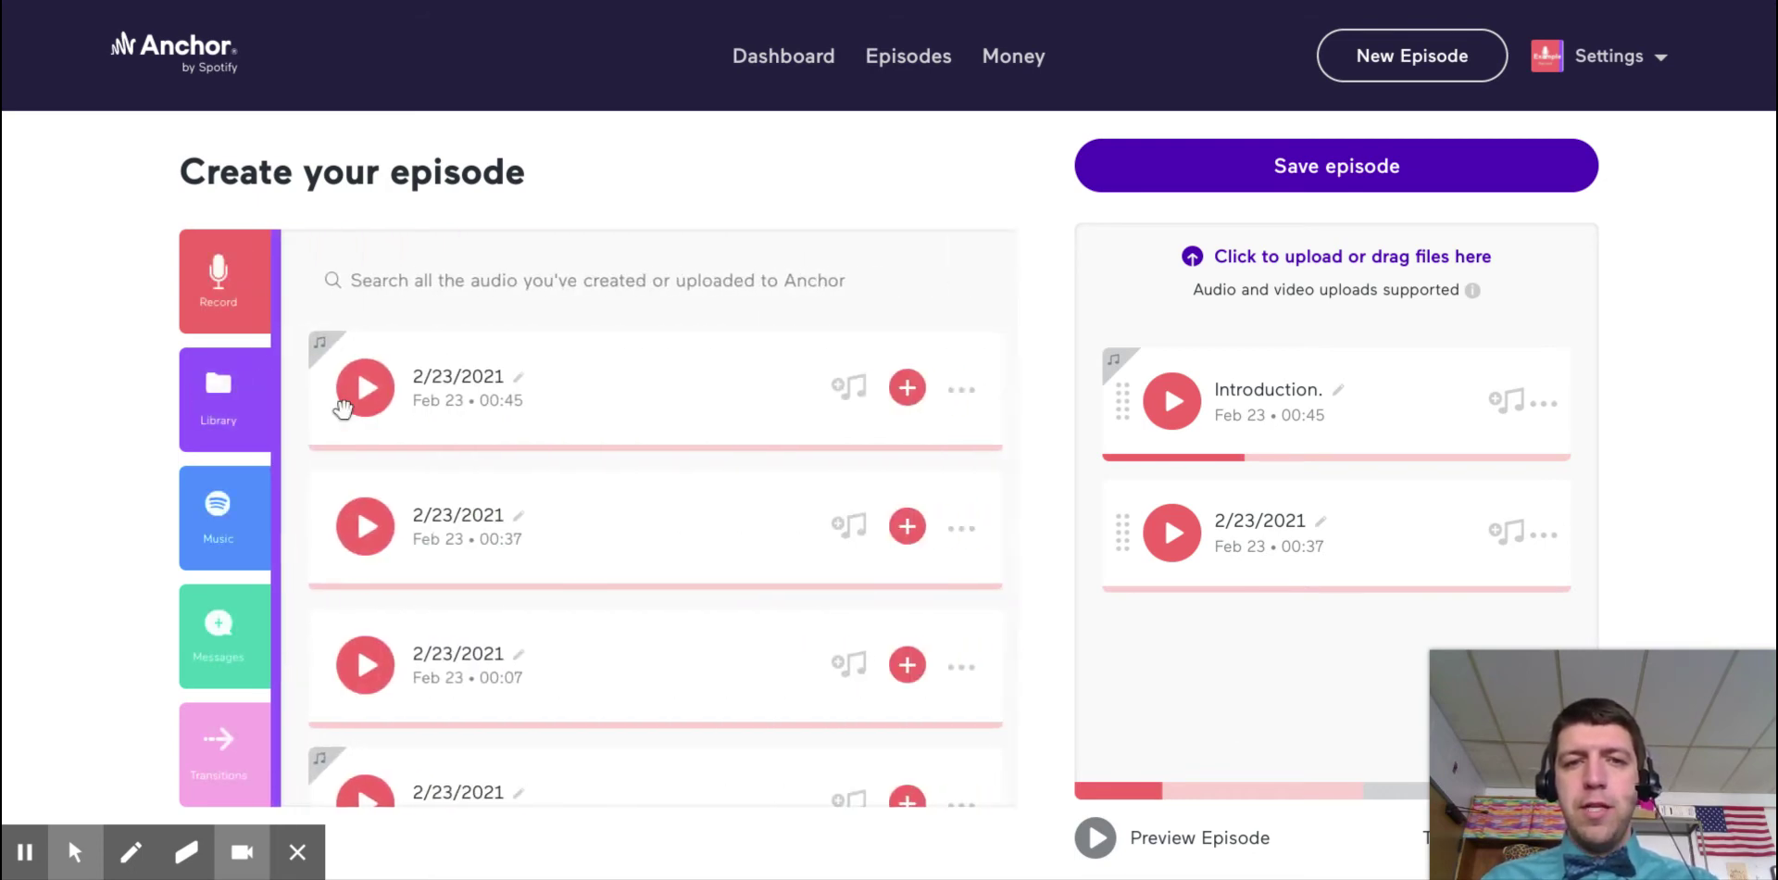
pyautogui.scroll(-2, 518, 463)
pyautogui.scroll(2, 532, 519)
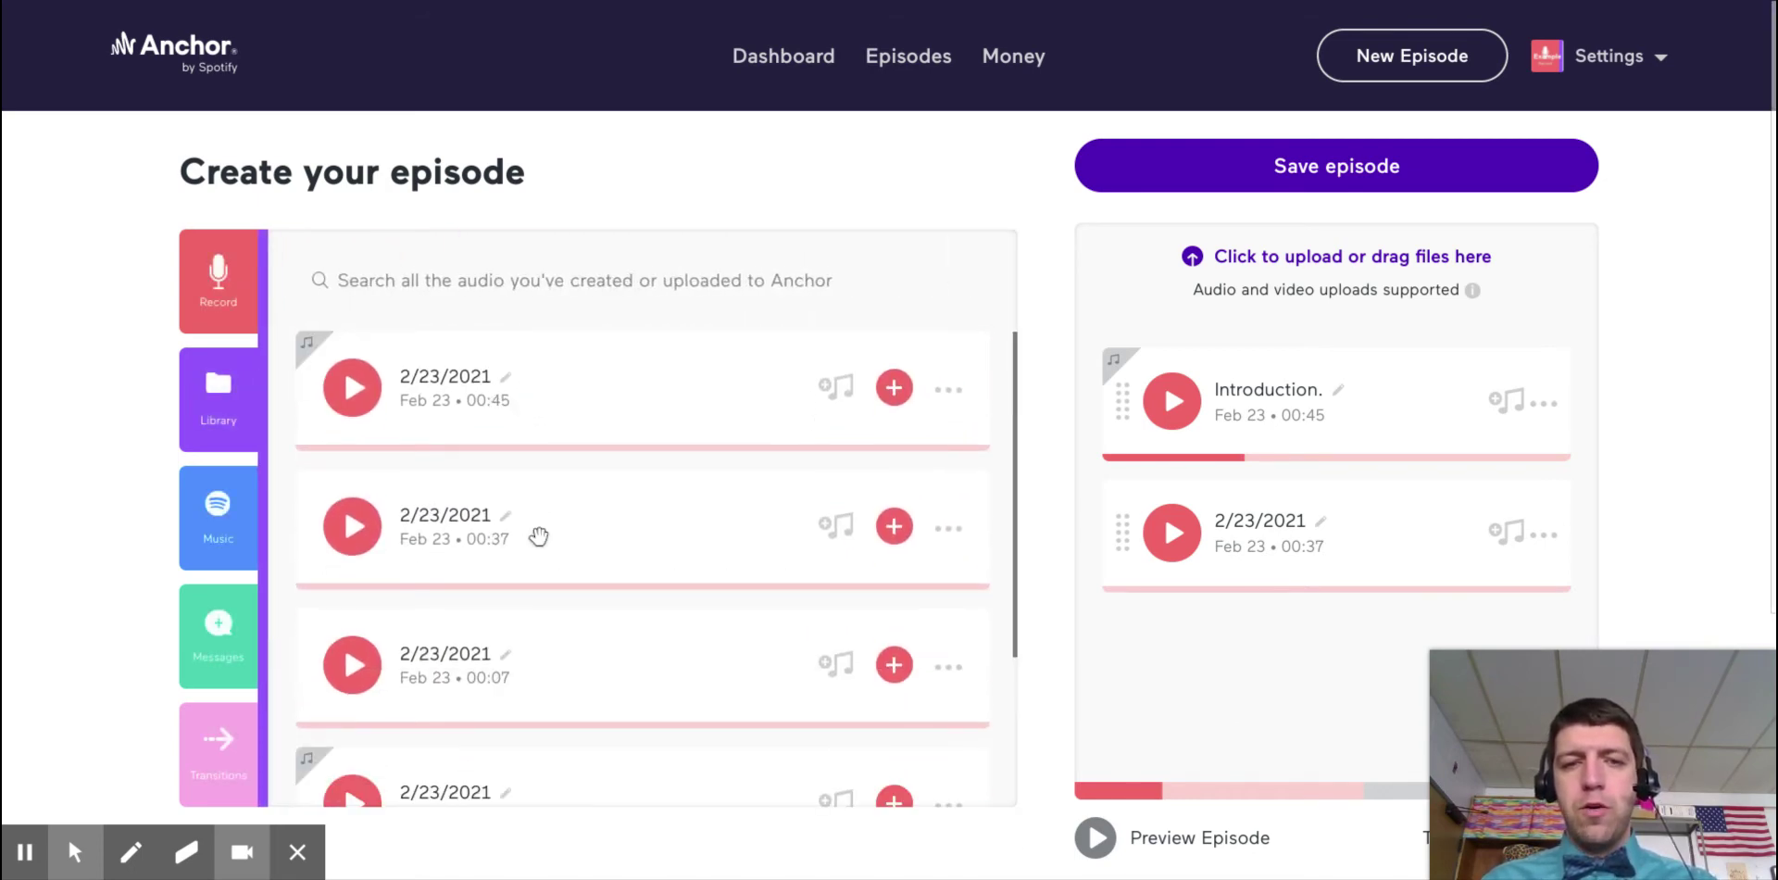
pyautogui.scroll(-2, 532, 528)
pyautogui.scroll(2, 528, 526)
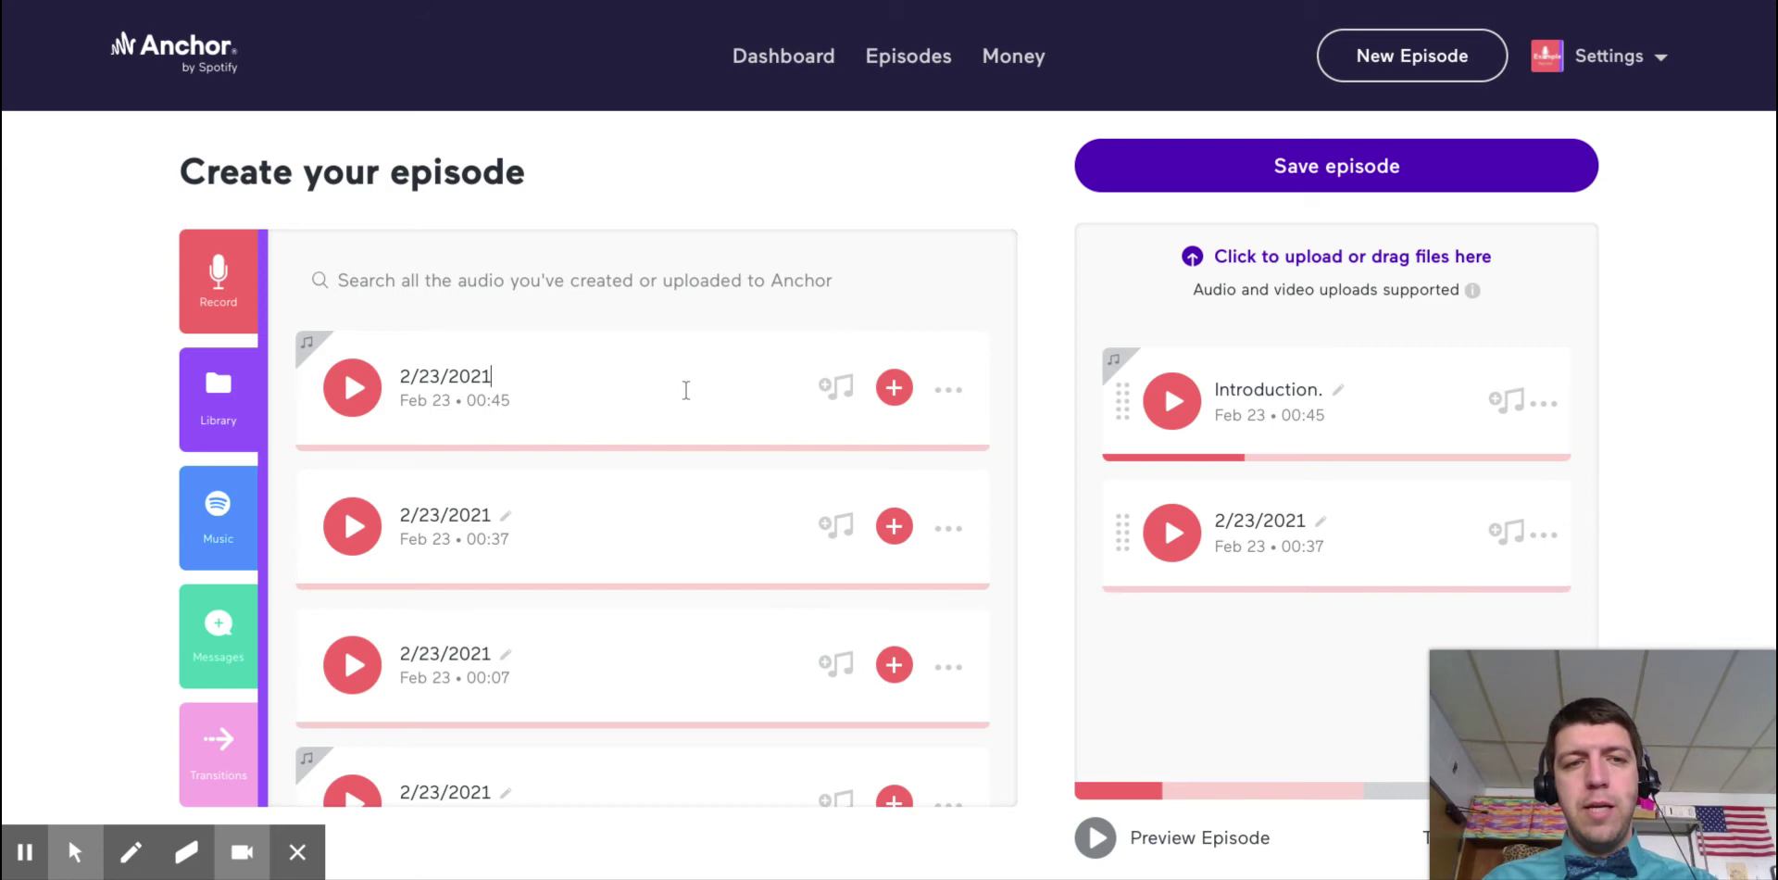
pyautogui.click(238, 535)
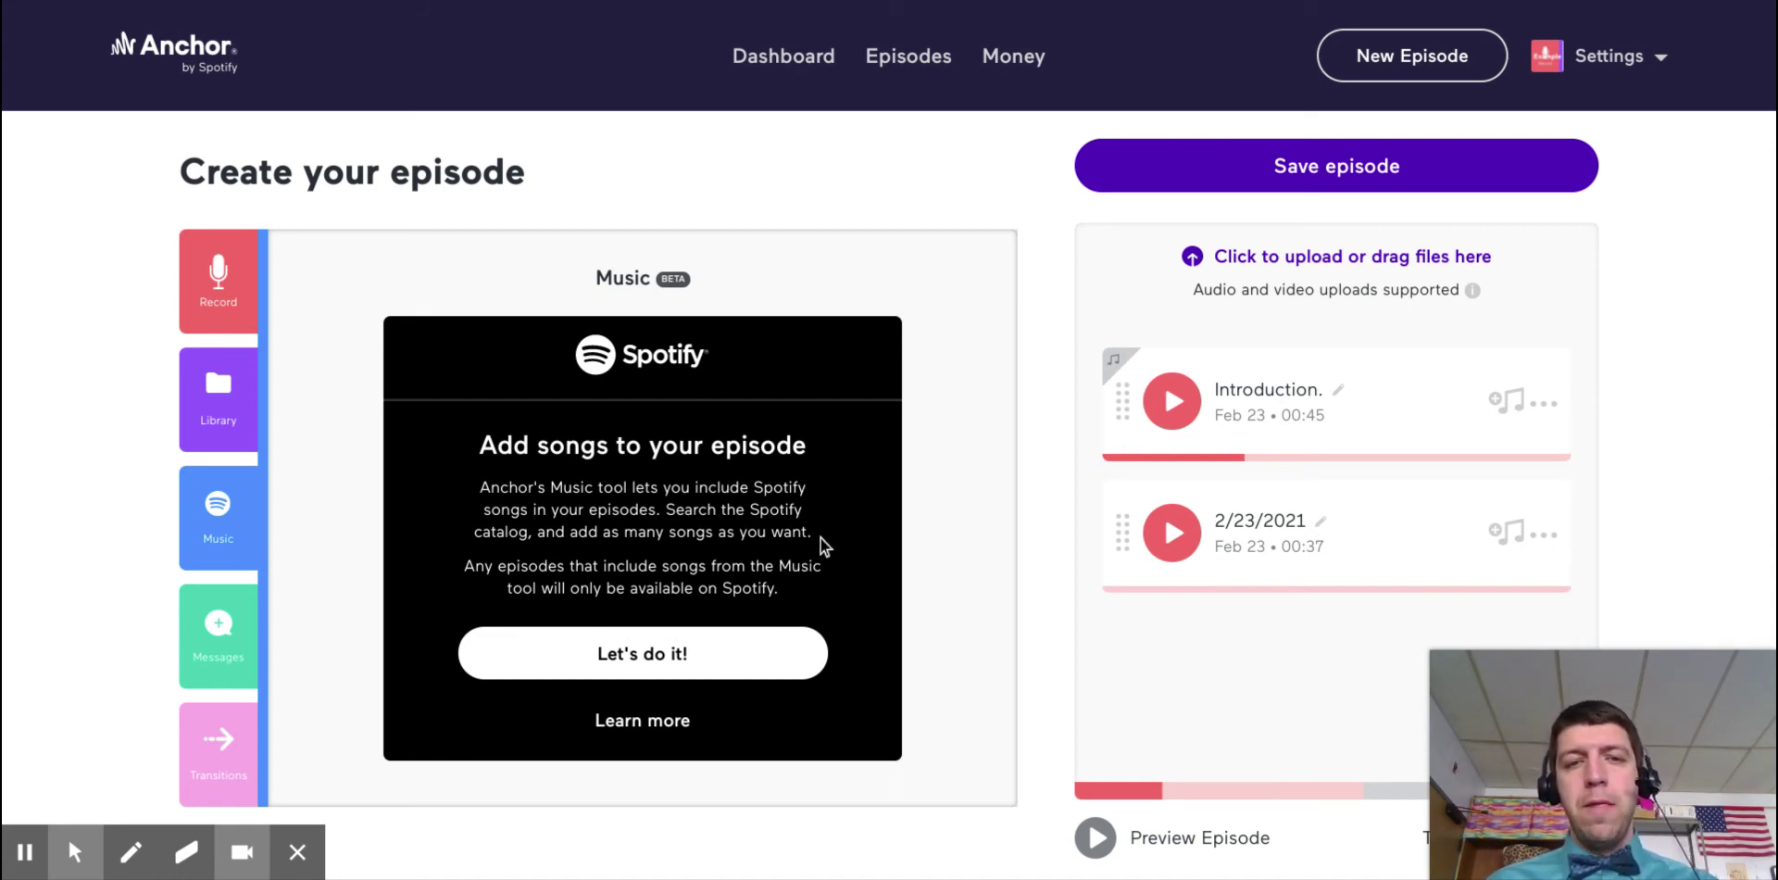
# - Accept the Spotify songs introduction and select the Spotify song search field
pyautogui.click(778, 648)
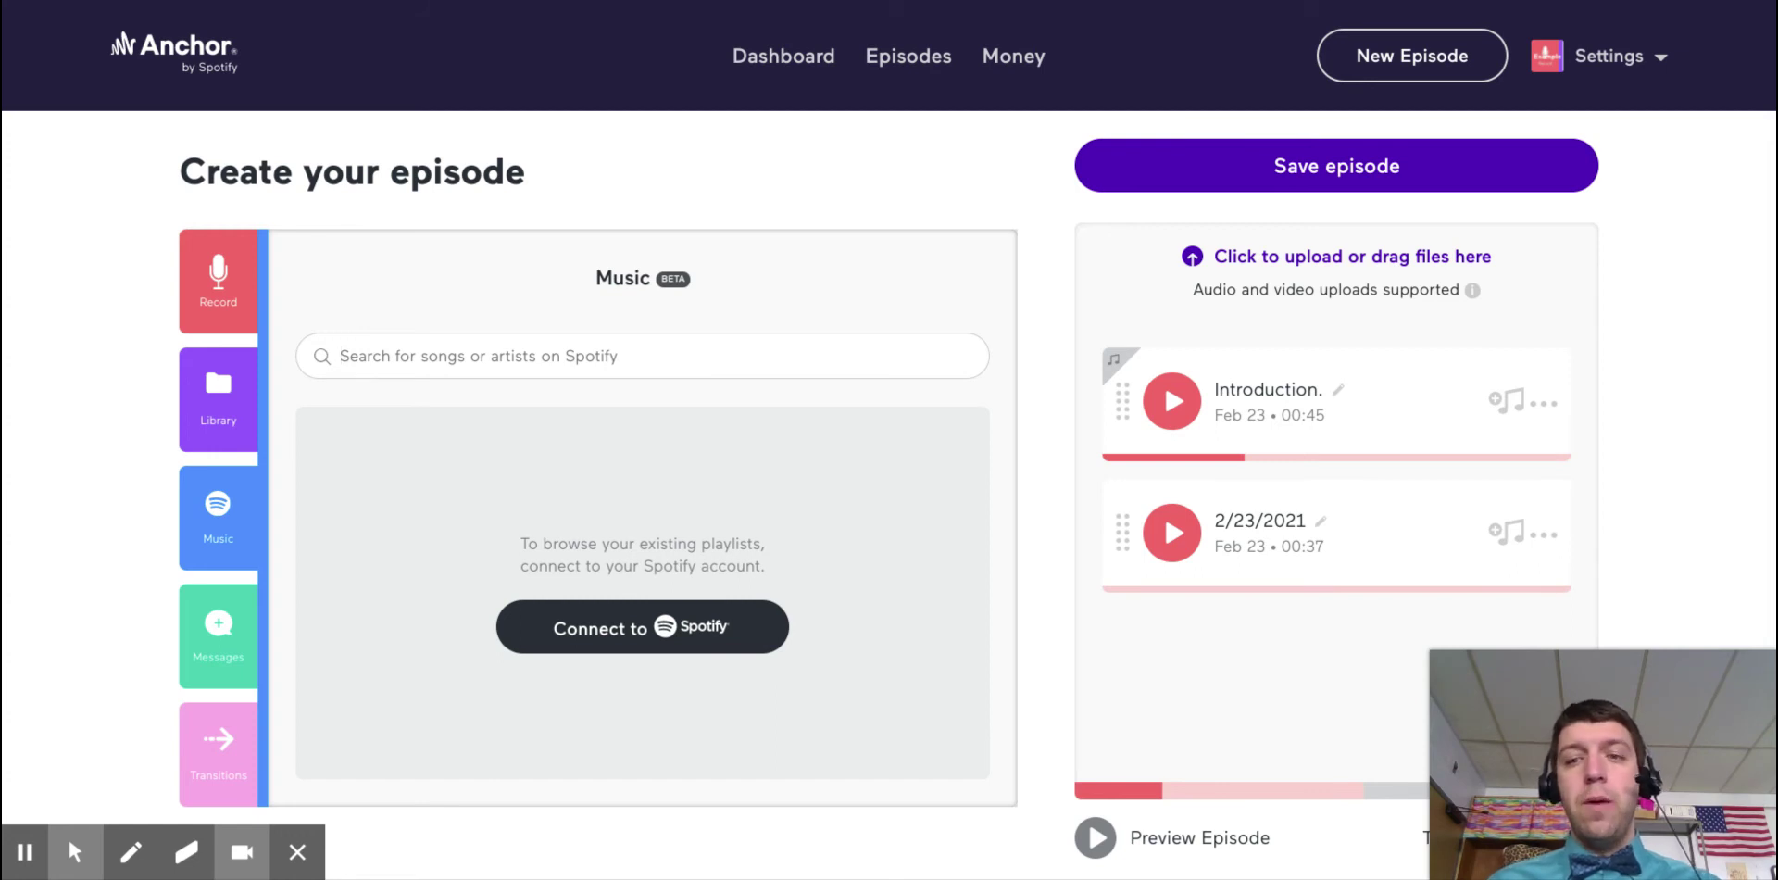
pyautogui.click(798, 375)
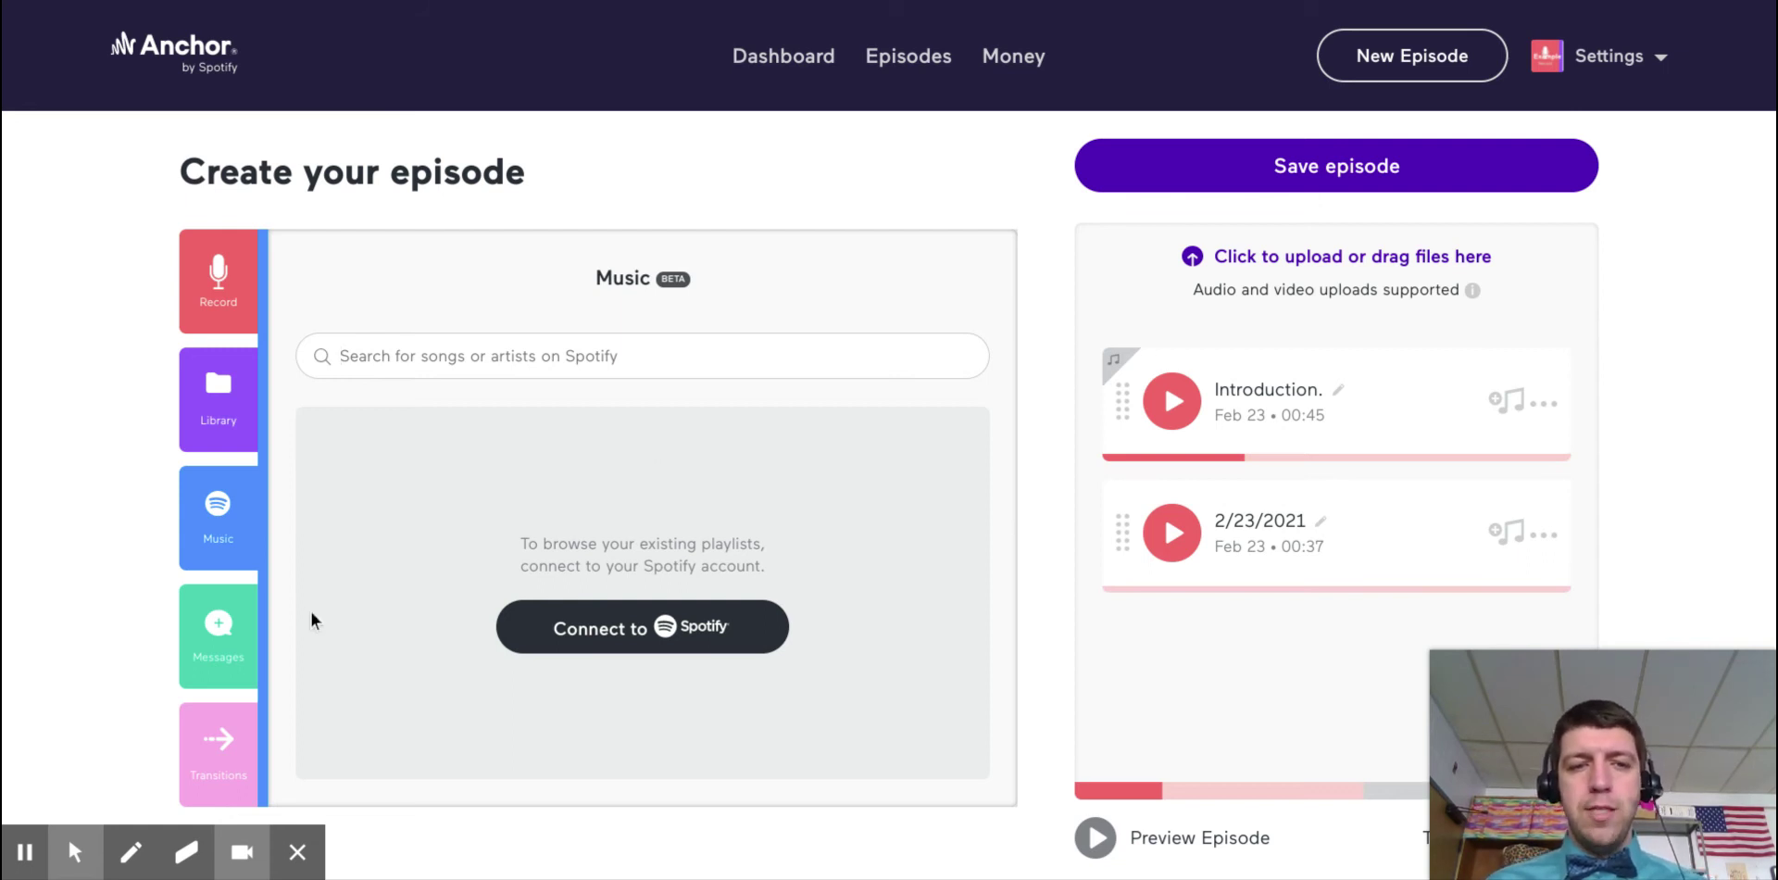
pyautogui.scroll(-1, 311, 611)
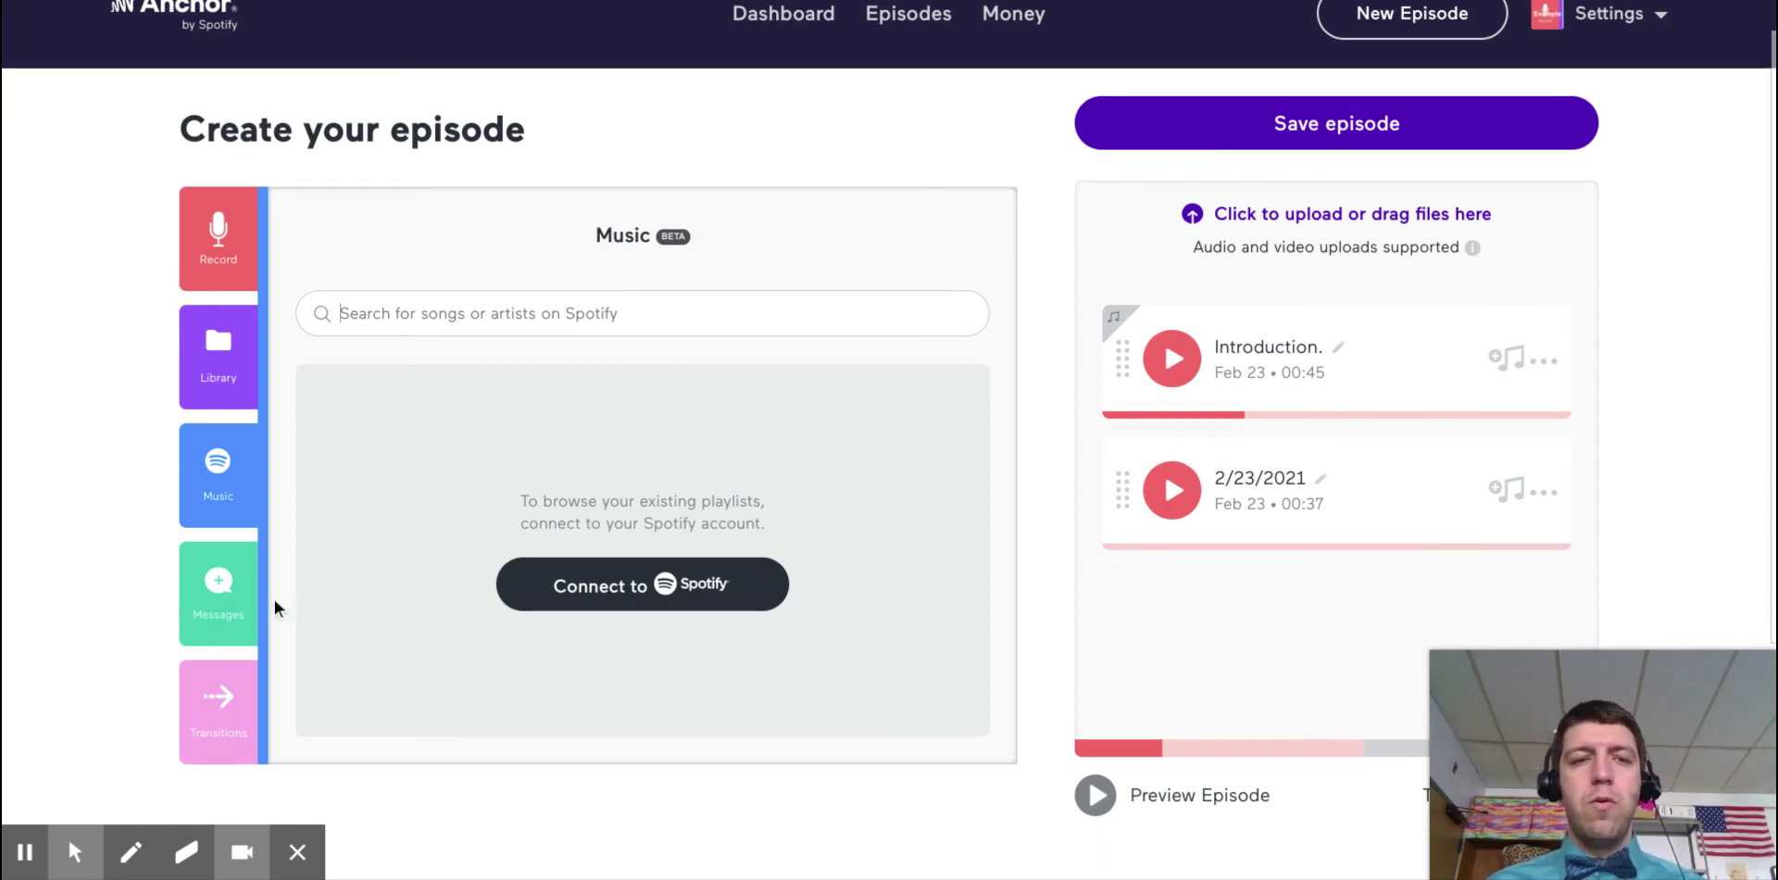
# - Browse transitions, preview the '!' sound, and drop Alley between Introduction and the 00:37 clip
pyautogui.click(211, 736)
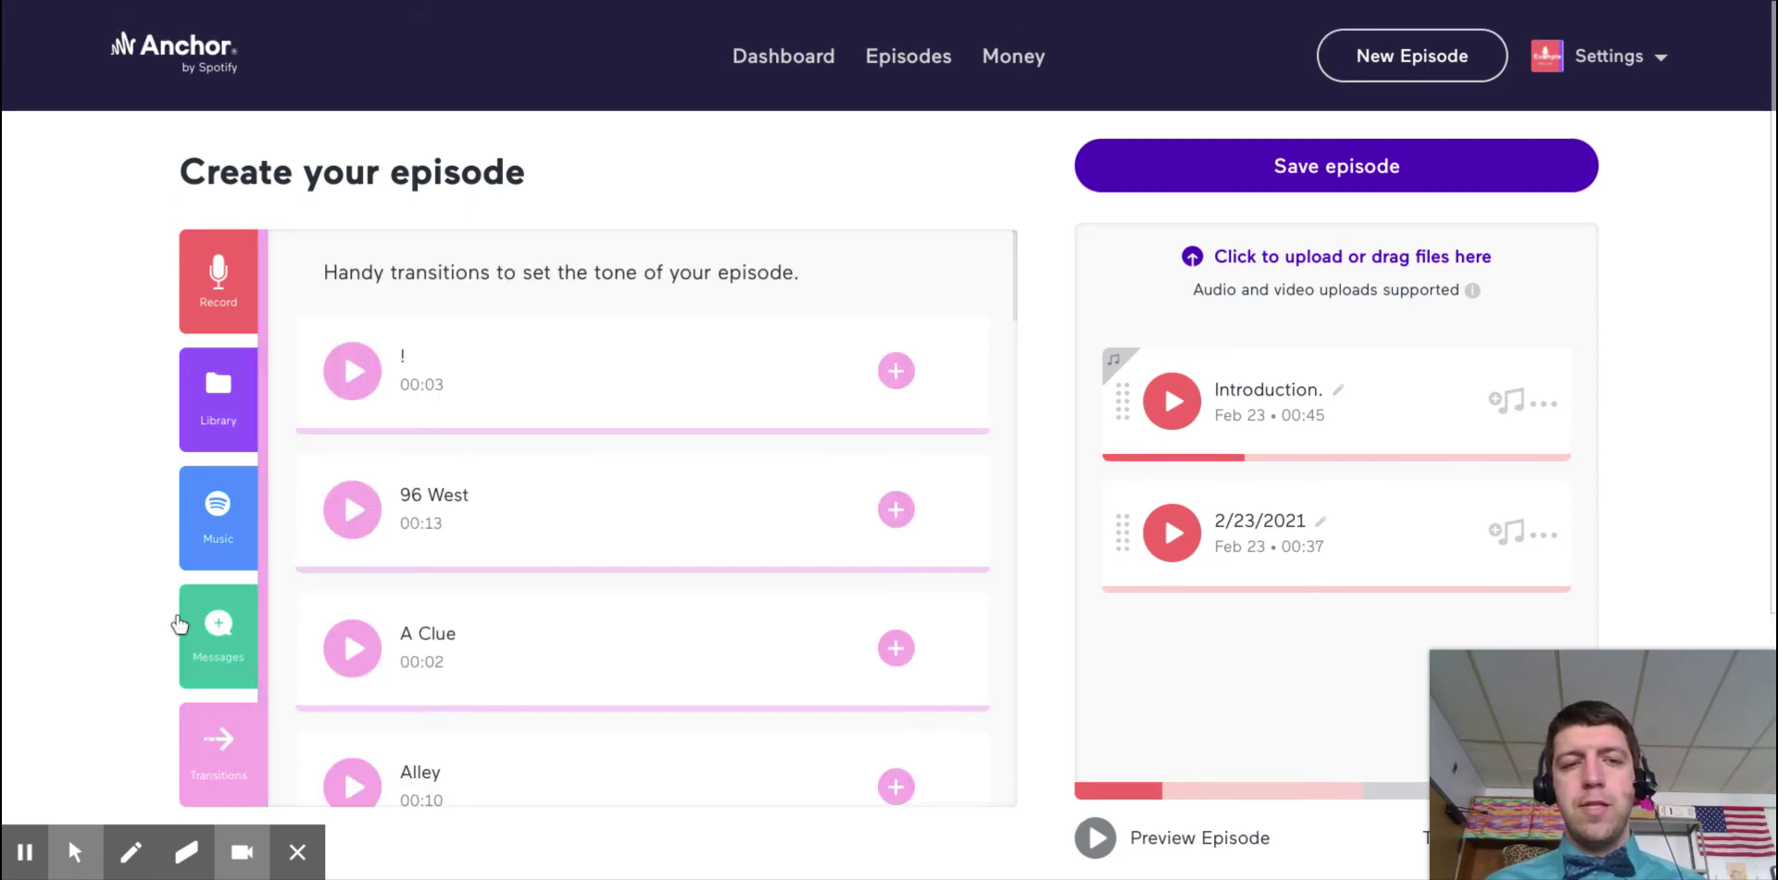
pyautogui.scroll(-3, 147, 587)
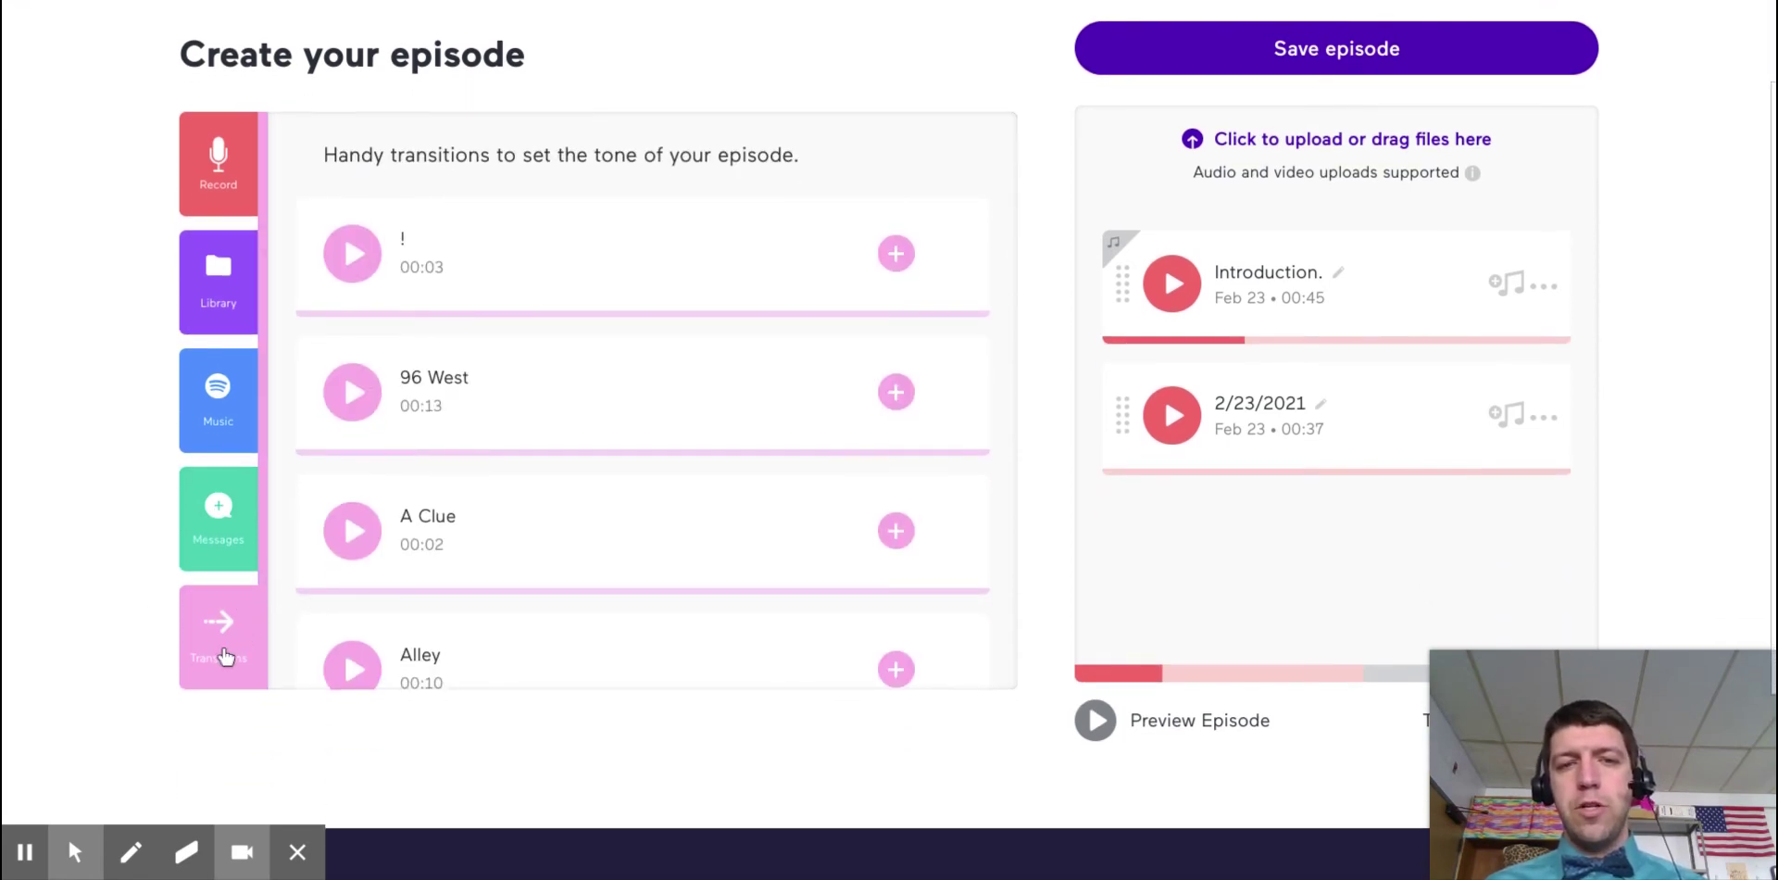
pyautogui.scroll(-6, 718, 273)
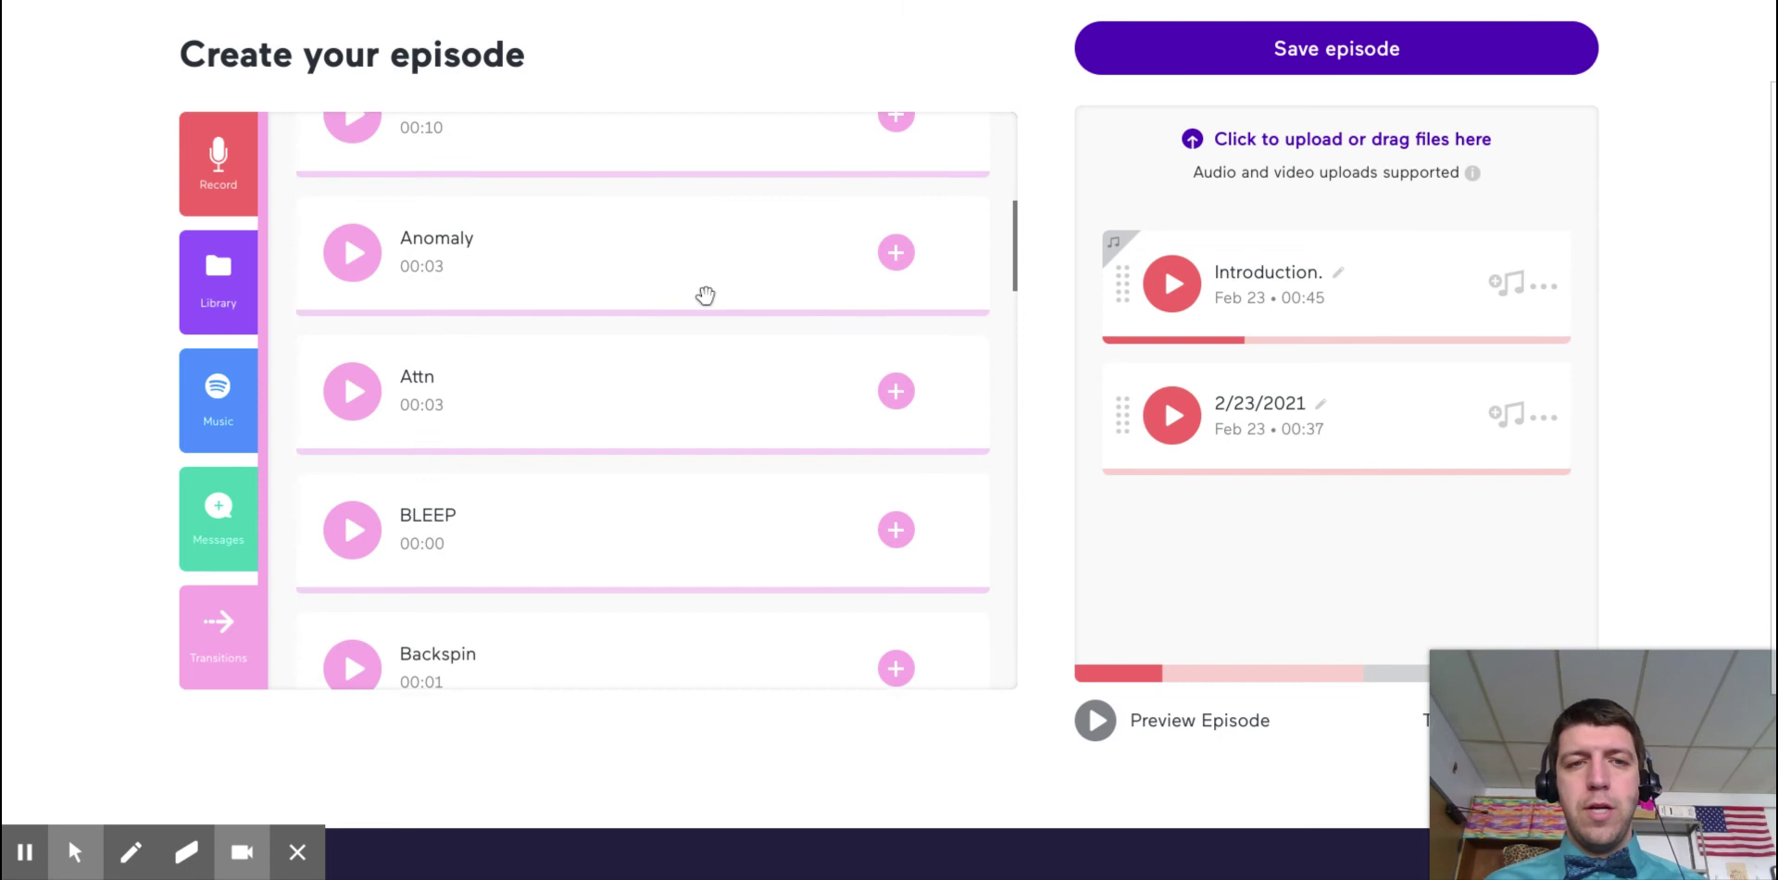
pyautogui.scroll(6, 648, 294)
pyautogui.click(351, 252)
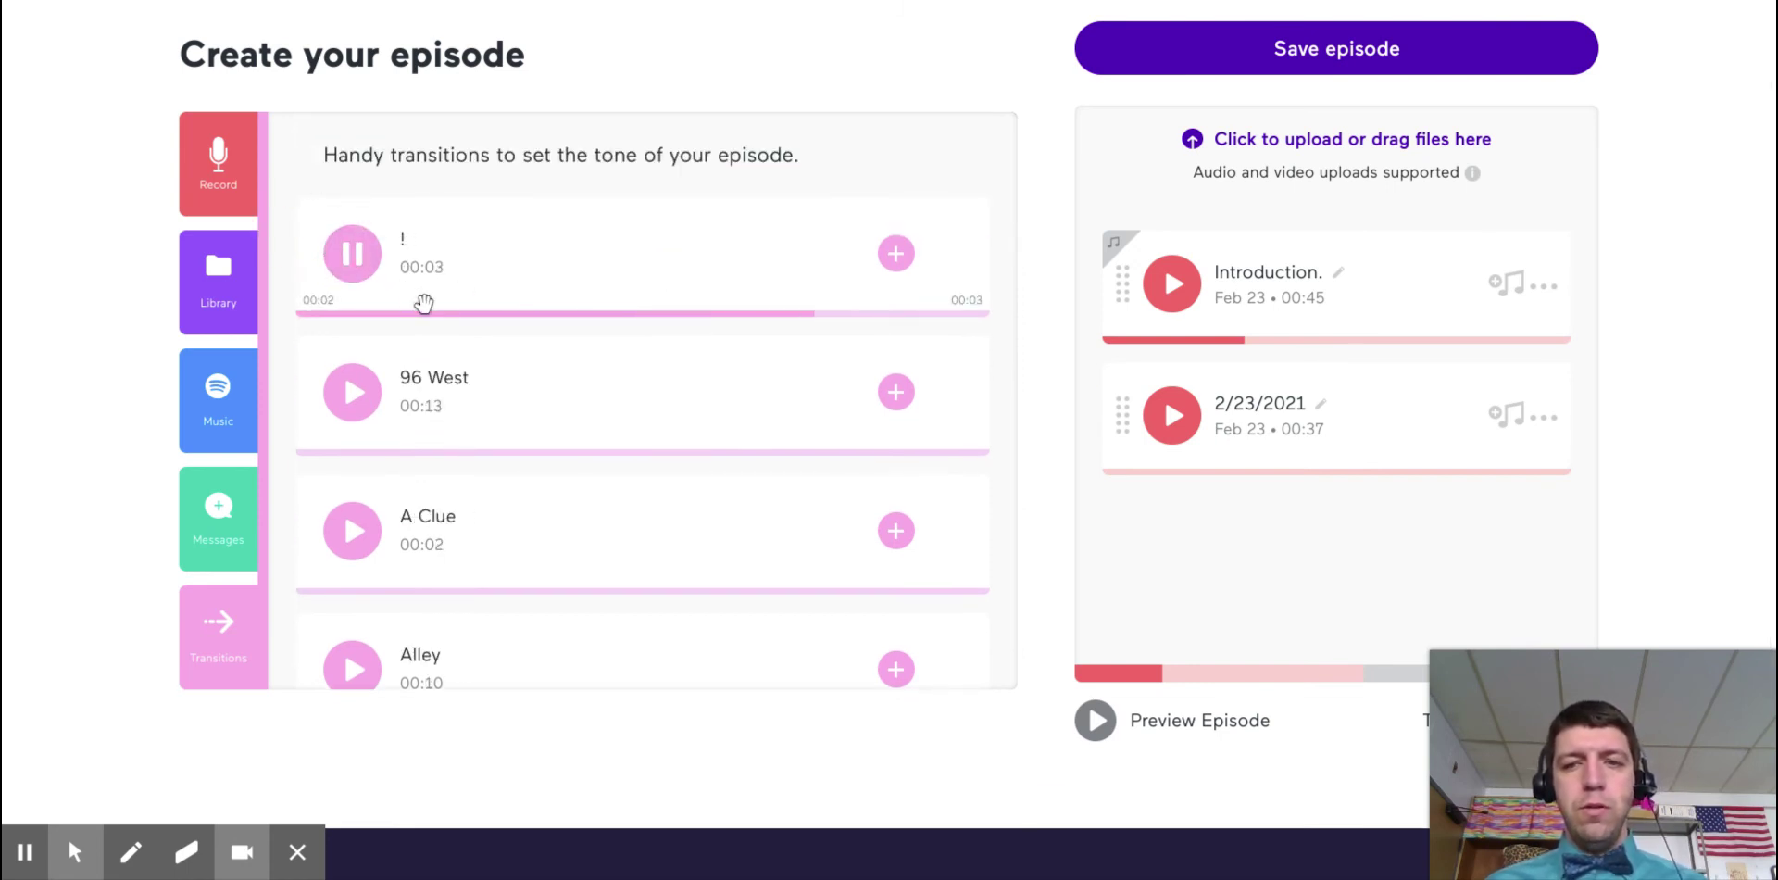
pyautogui.scroll(-2, 452, 332)
pyautogui.click(384, 431)
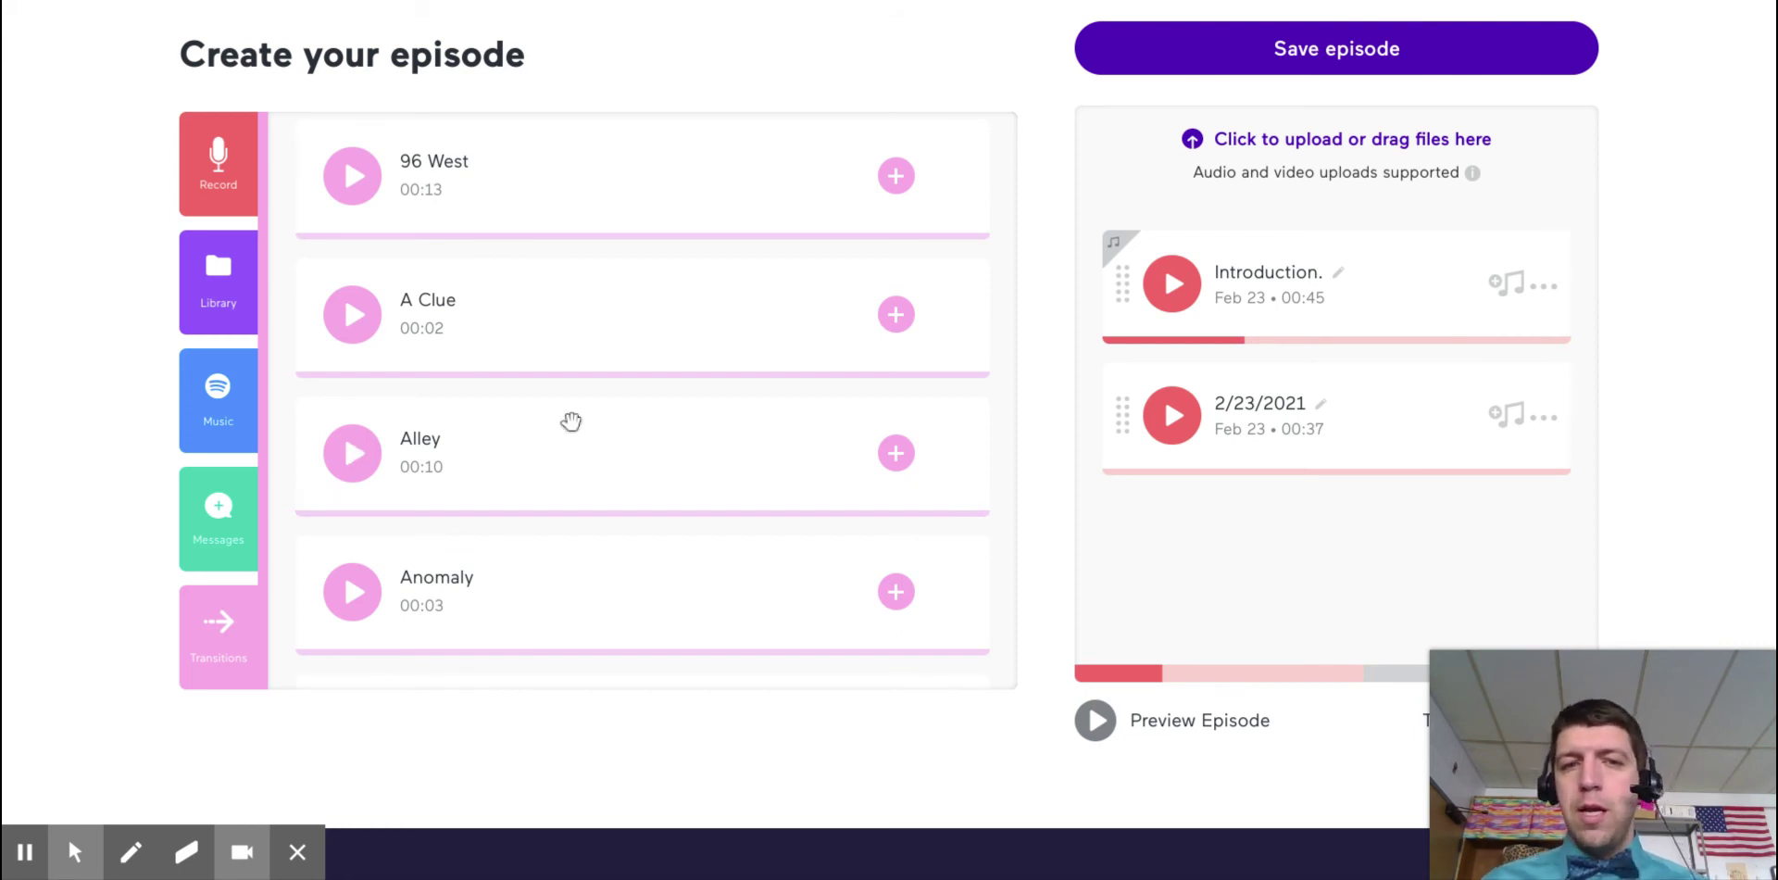
pyautogui.moveTo(571, 419); pyautogui.dragTo(1235, 370)
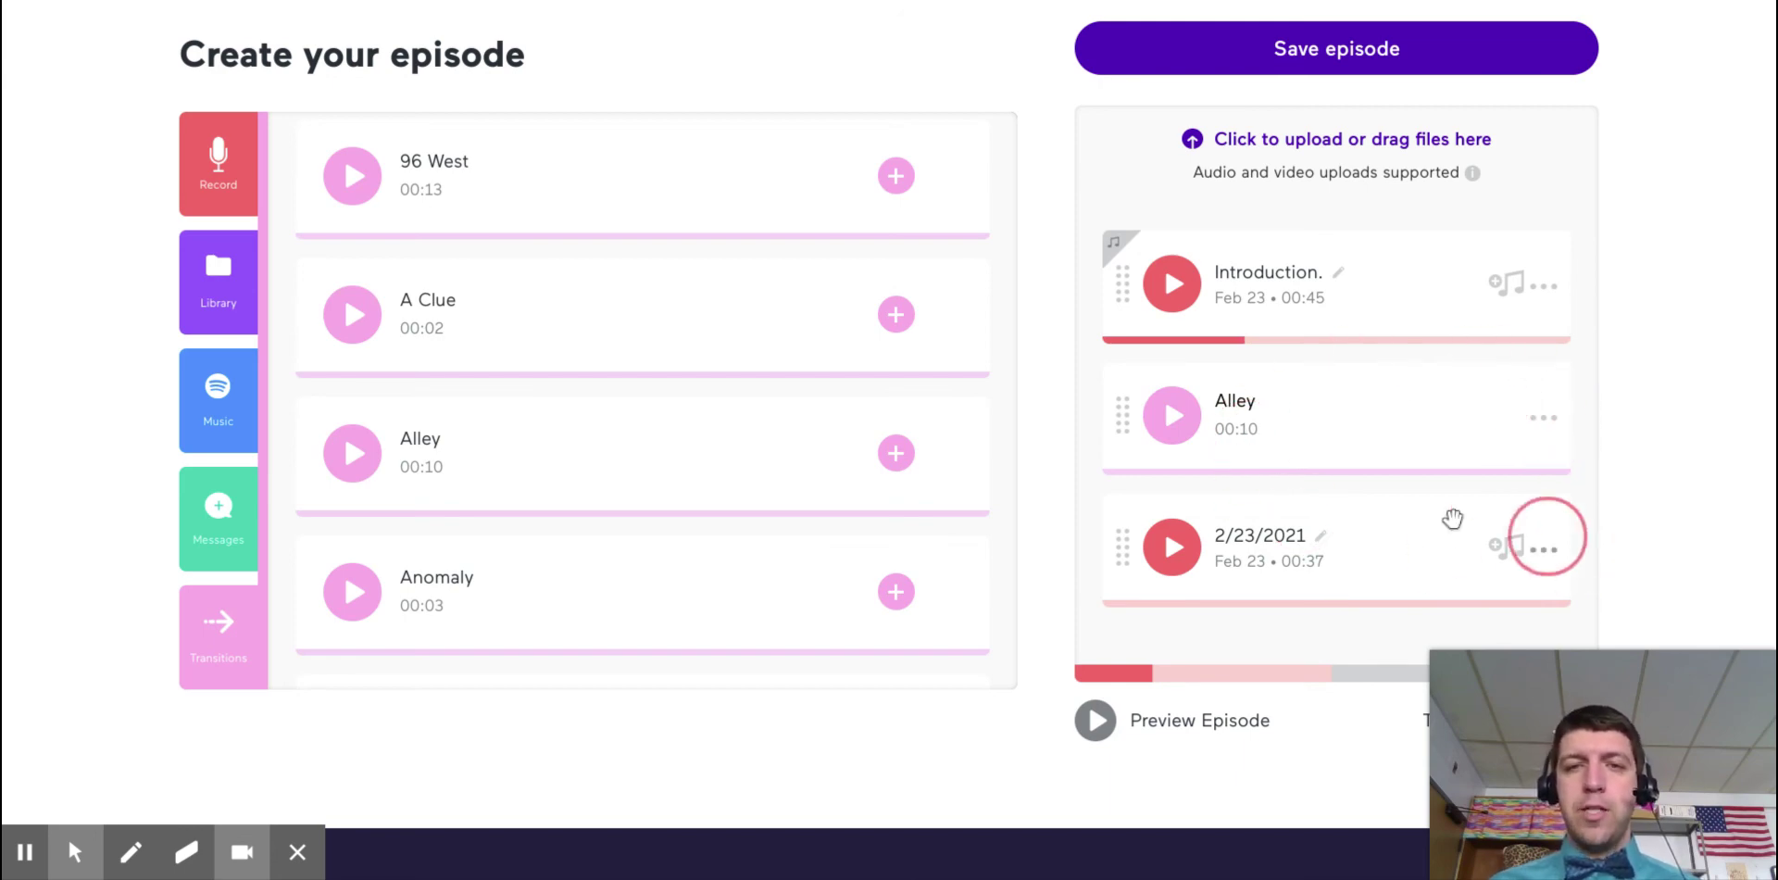
pyautogui.scroll(-15, 845, 379)
pyautogui.scroll(-5, 842, 379)
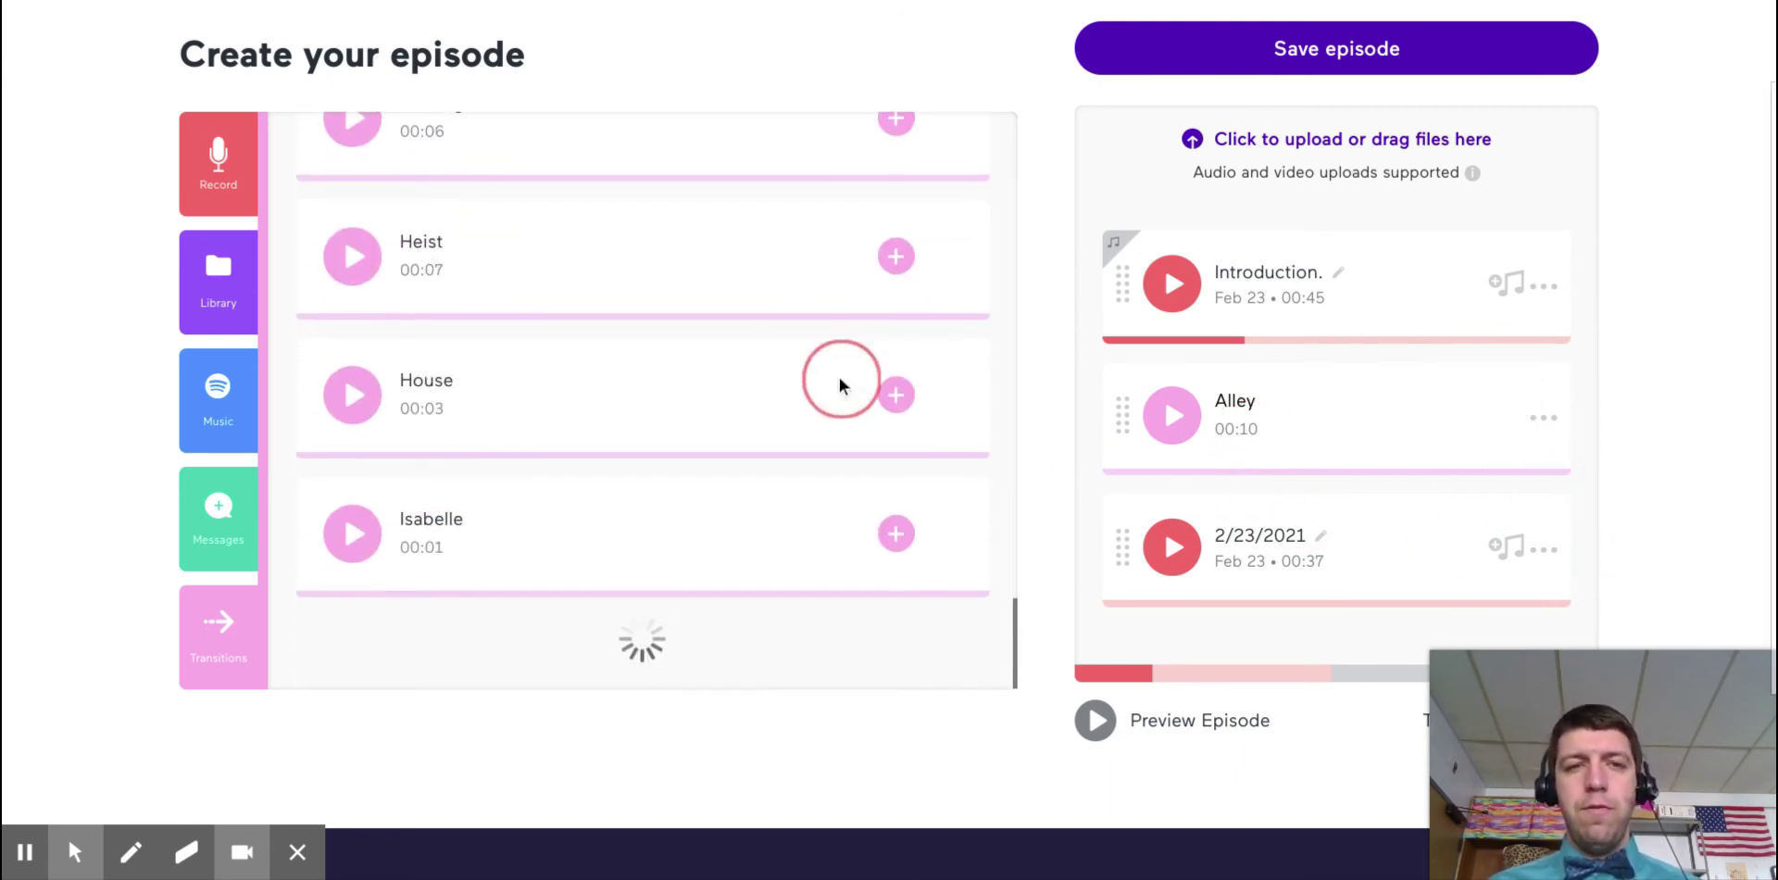
pyautogui.scroll(5, 840, 385)
pyautogui.scroll(4, 703, 413)
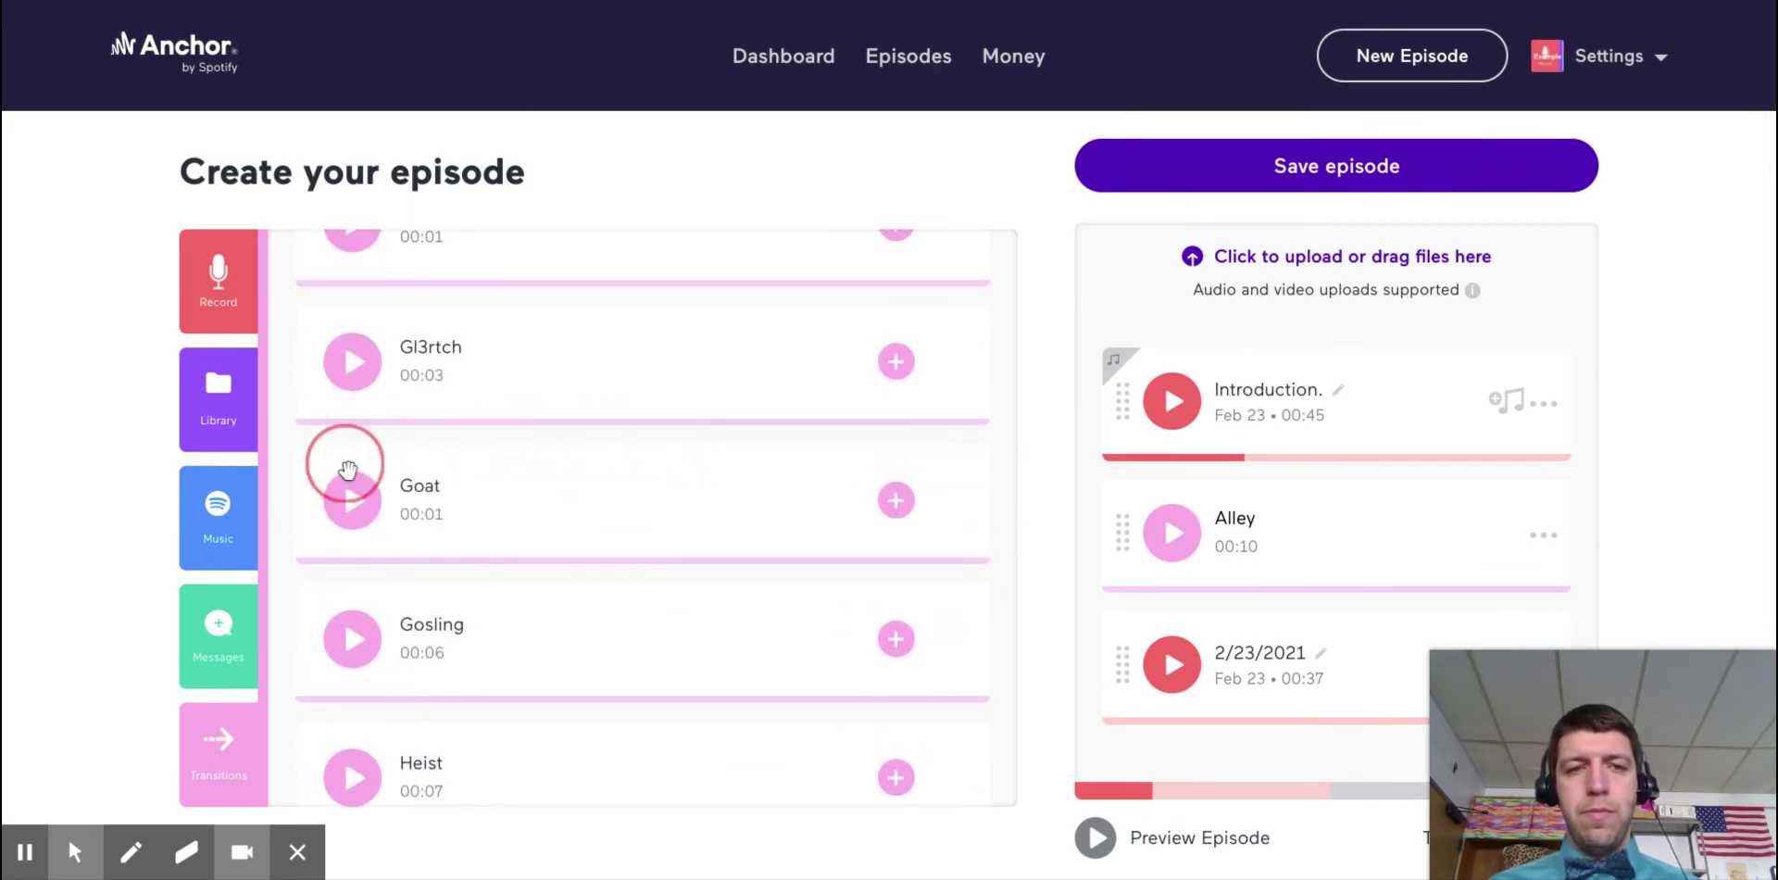
pyautogui.click(352, 500)
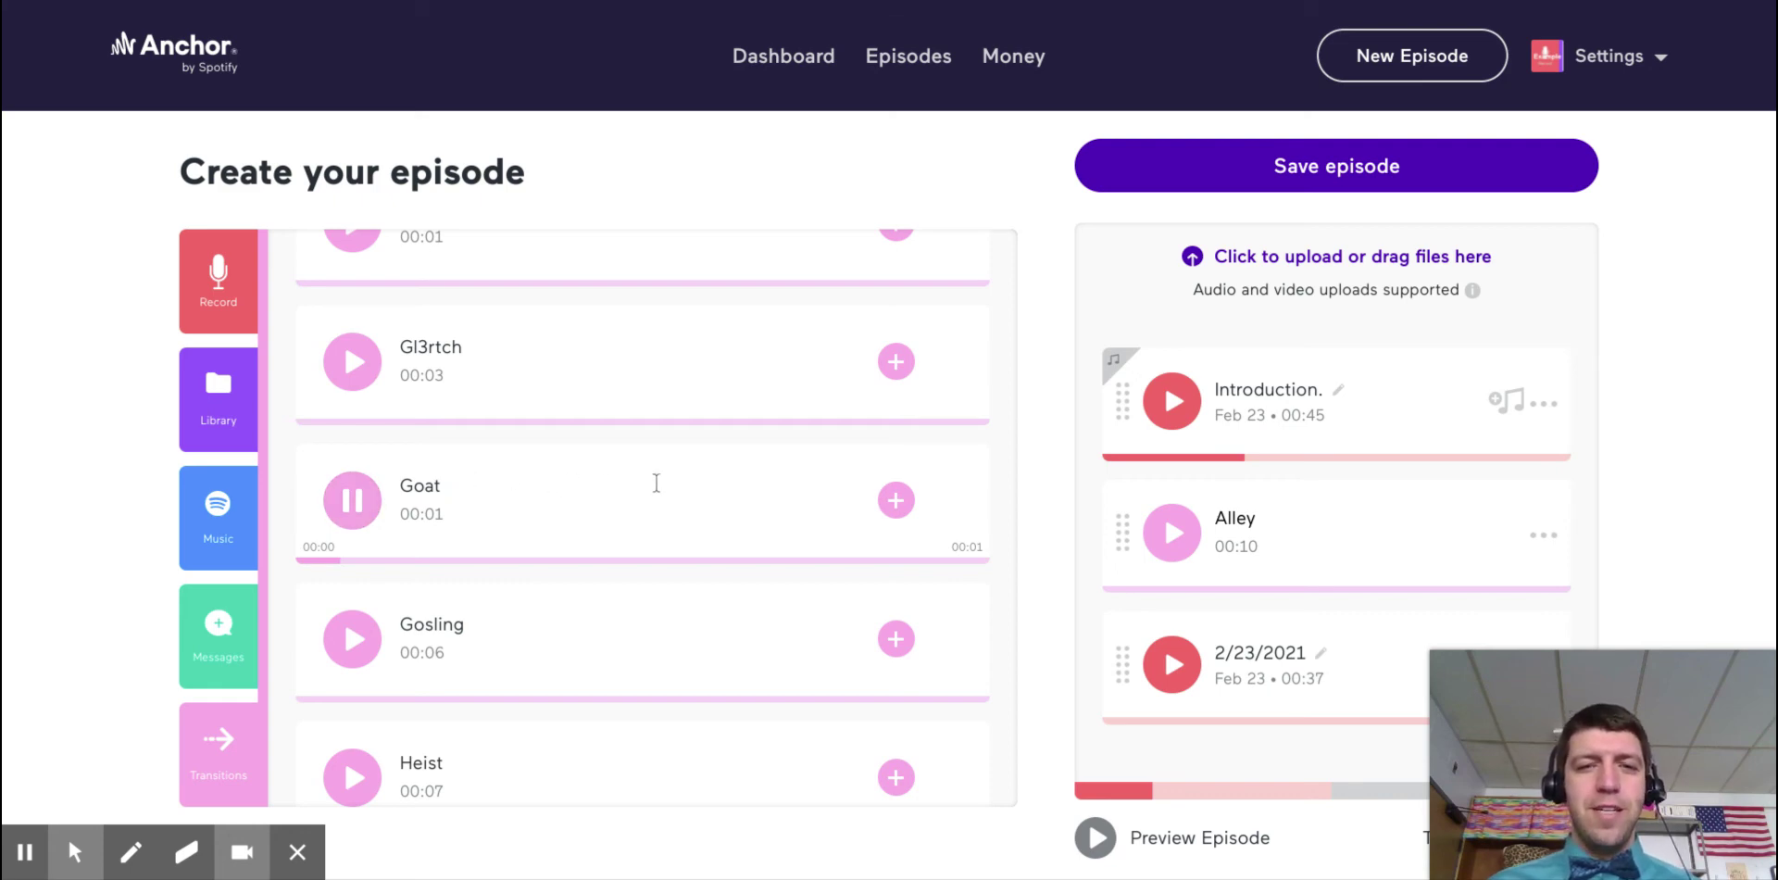
pyautogui.scroll(-10, 735, 469)
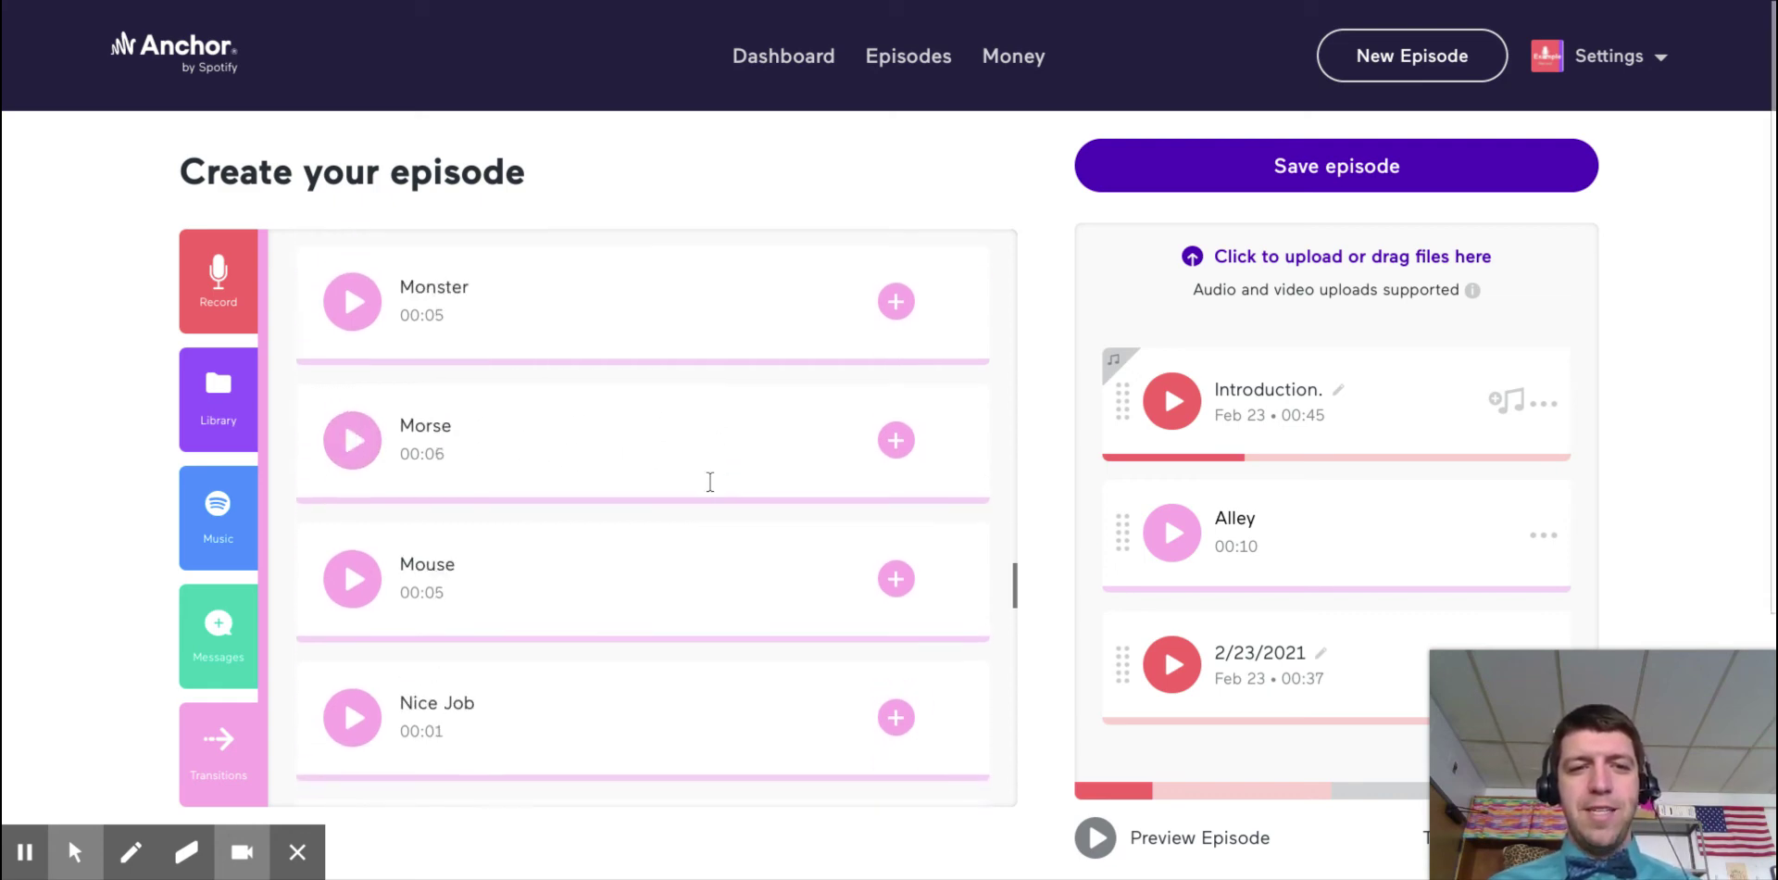
pyautogui.scroll(1, 370, 412)
pyautogui.click(352, 270)
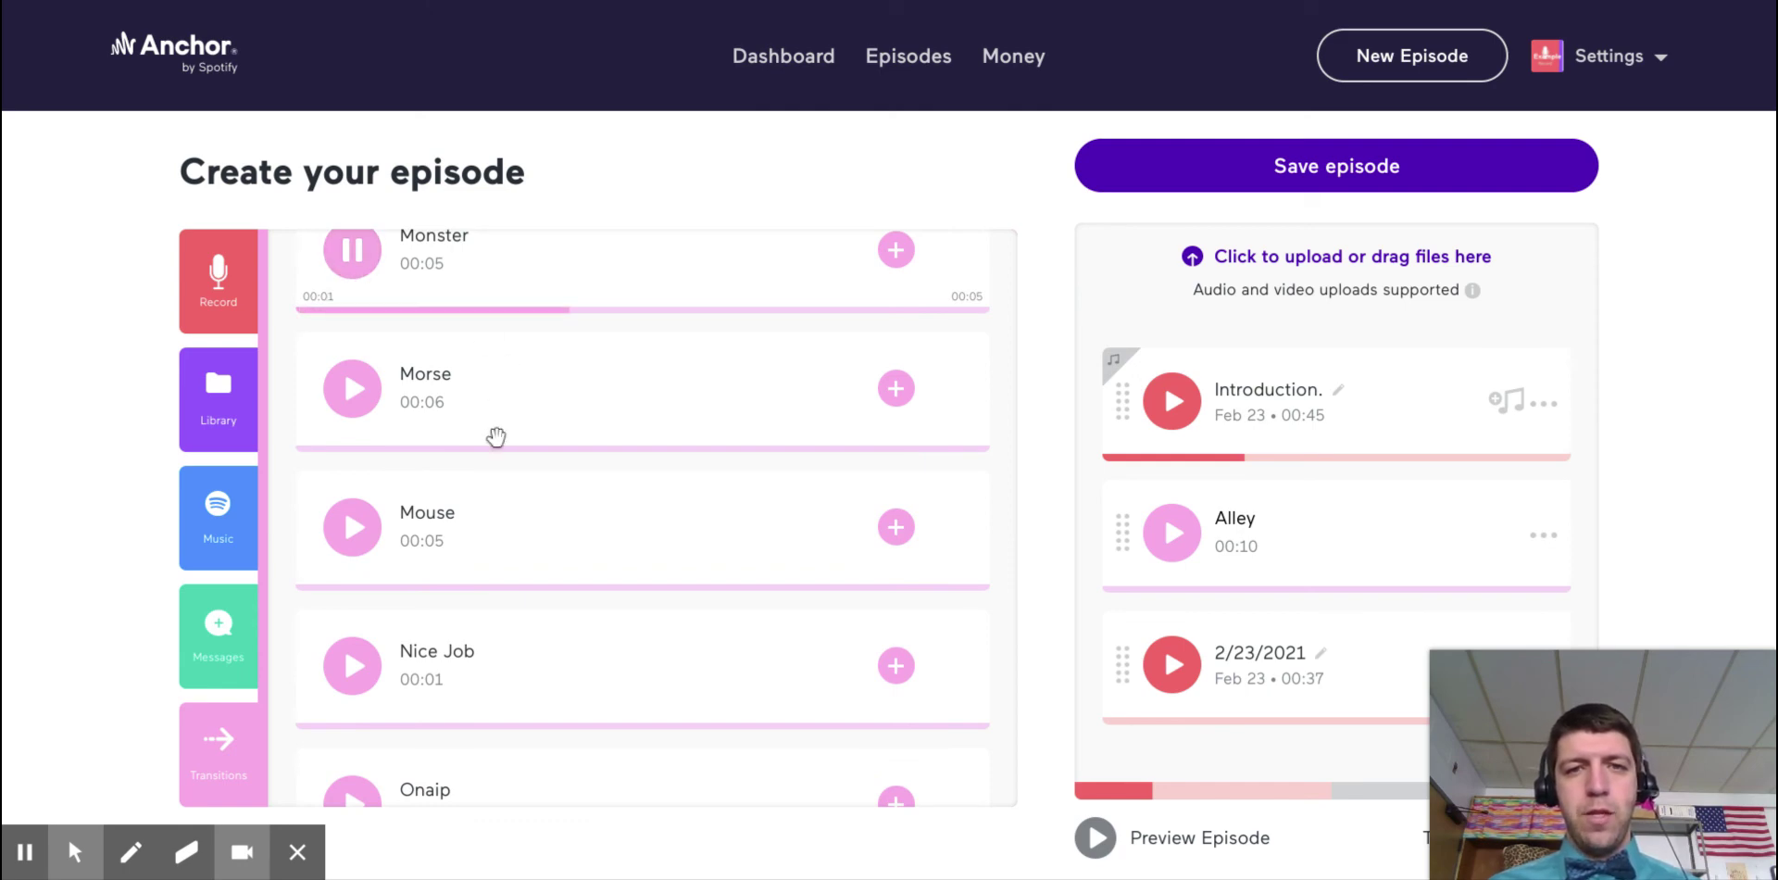
pyautogui.click(361, 529)
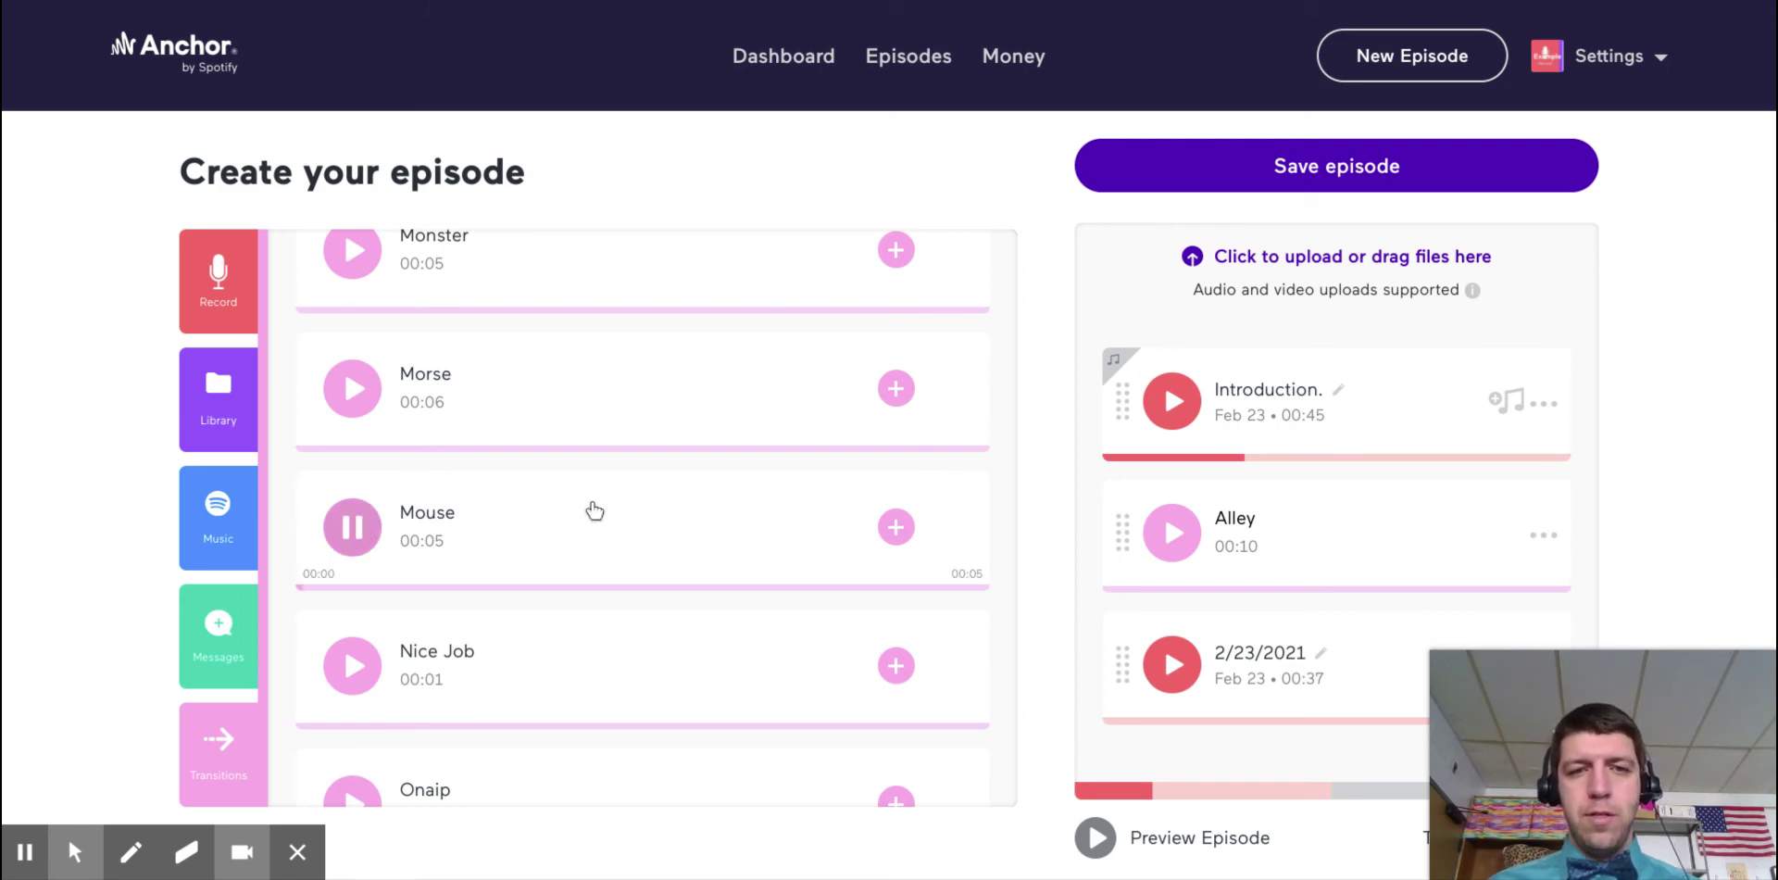
pyautogui.scroll(-3, 667, 491)
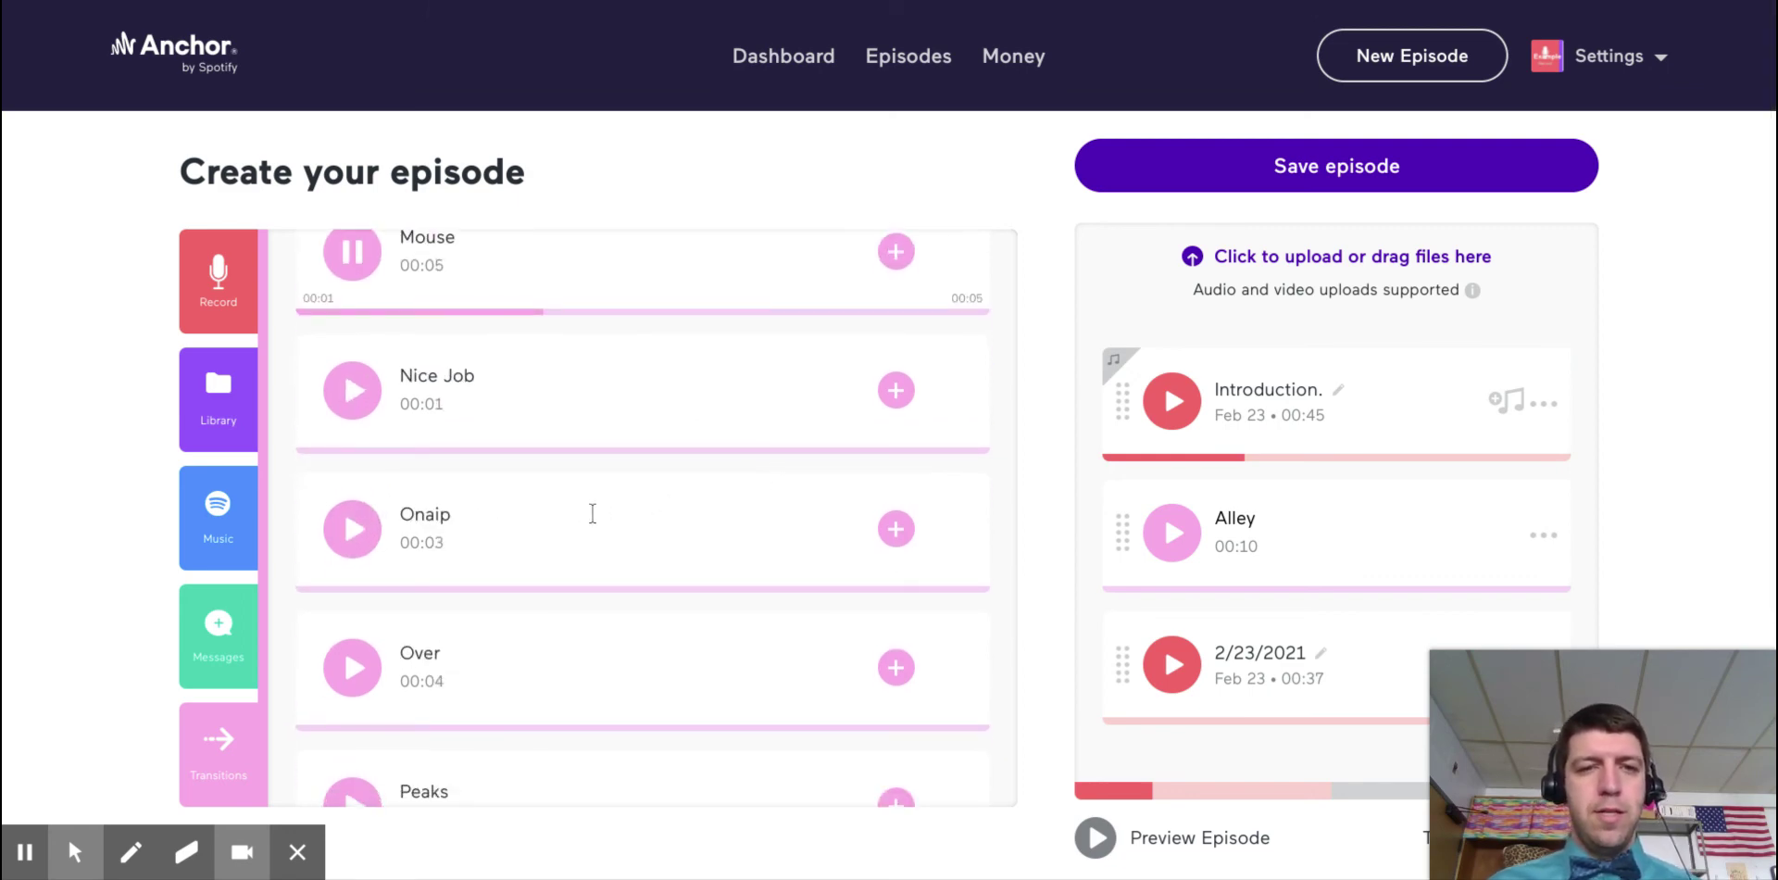
pyautogui.scroll(-10, 593, 513)
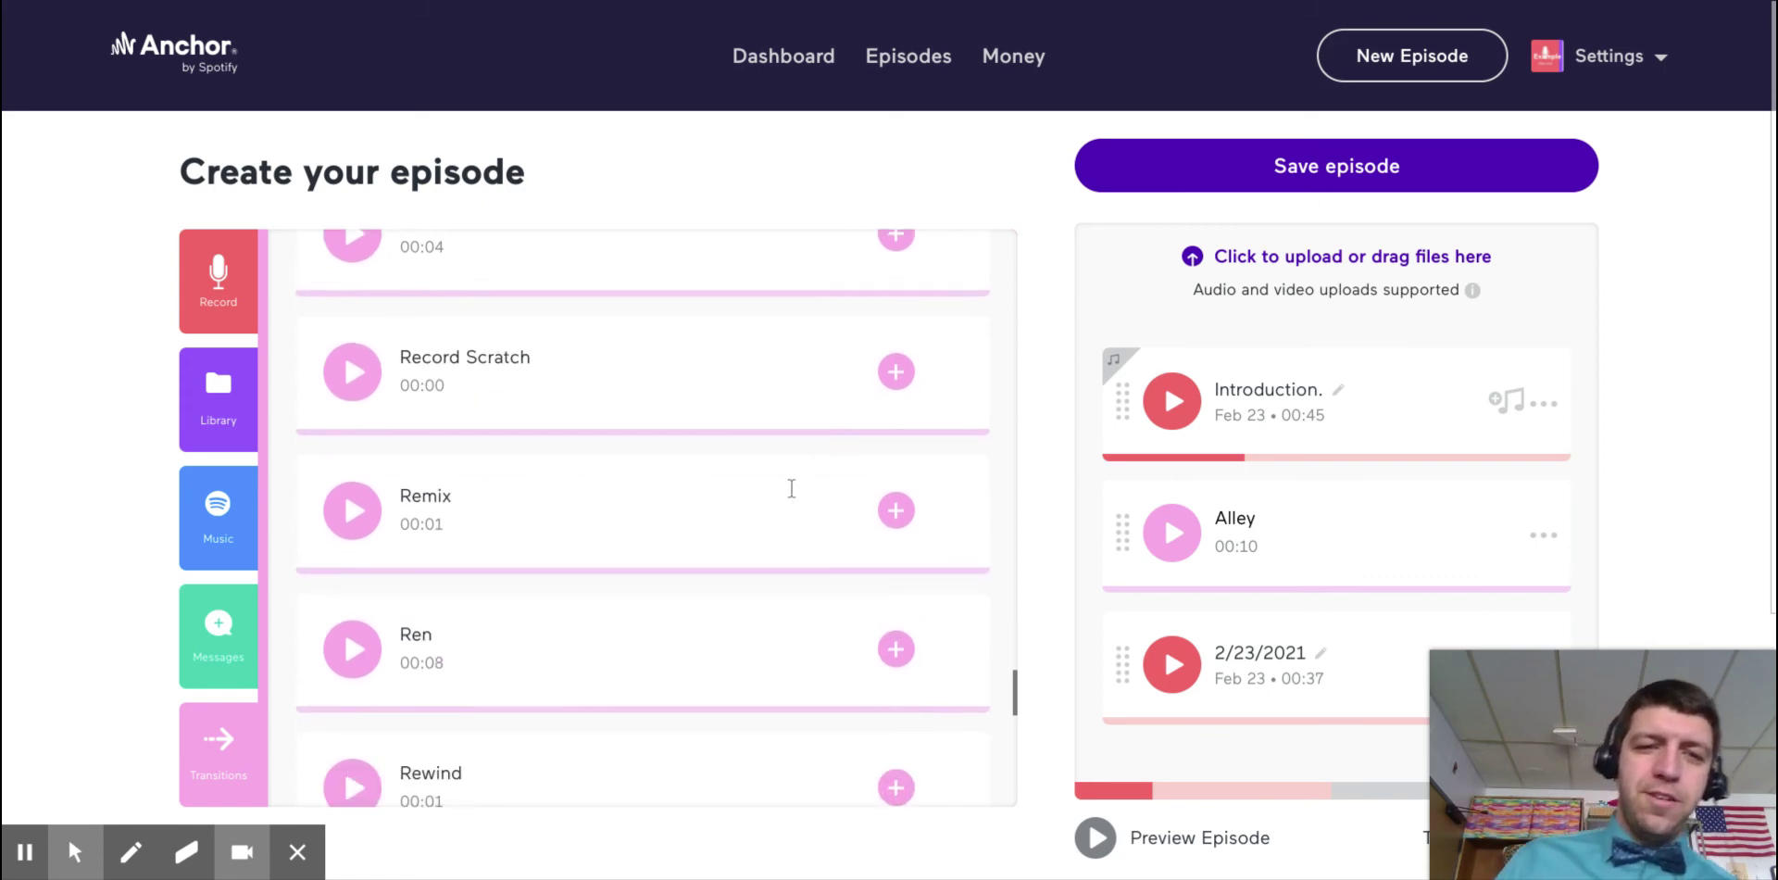
pyautogui.scroll(-5, 787, 463)
pyautogui.scroll(-1, 805, 435)
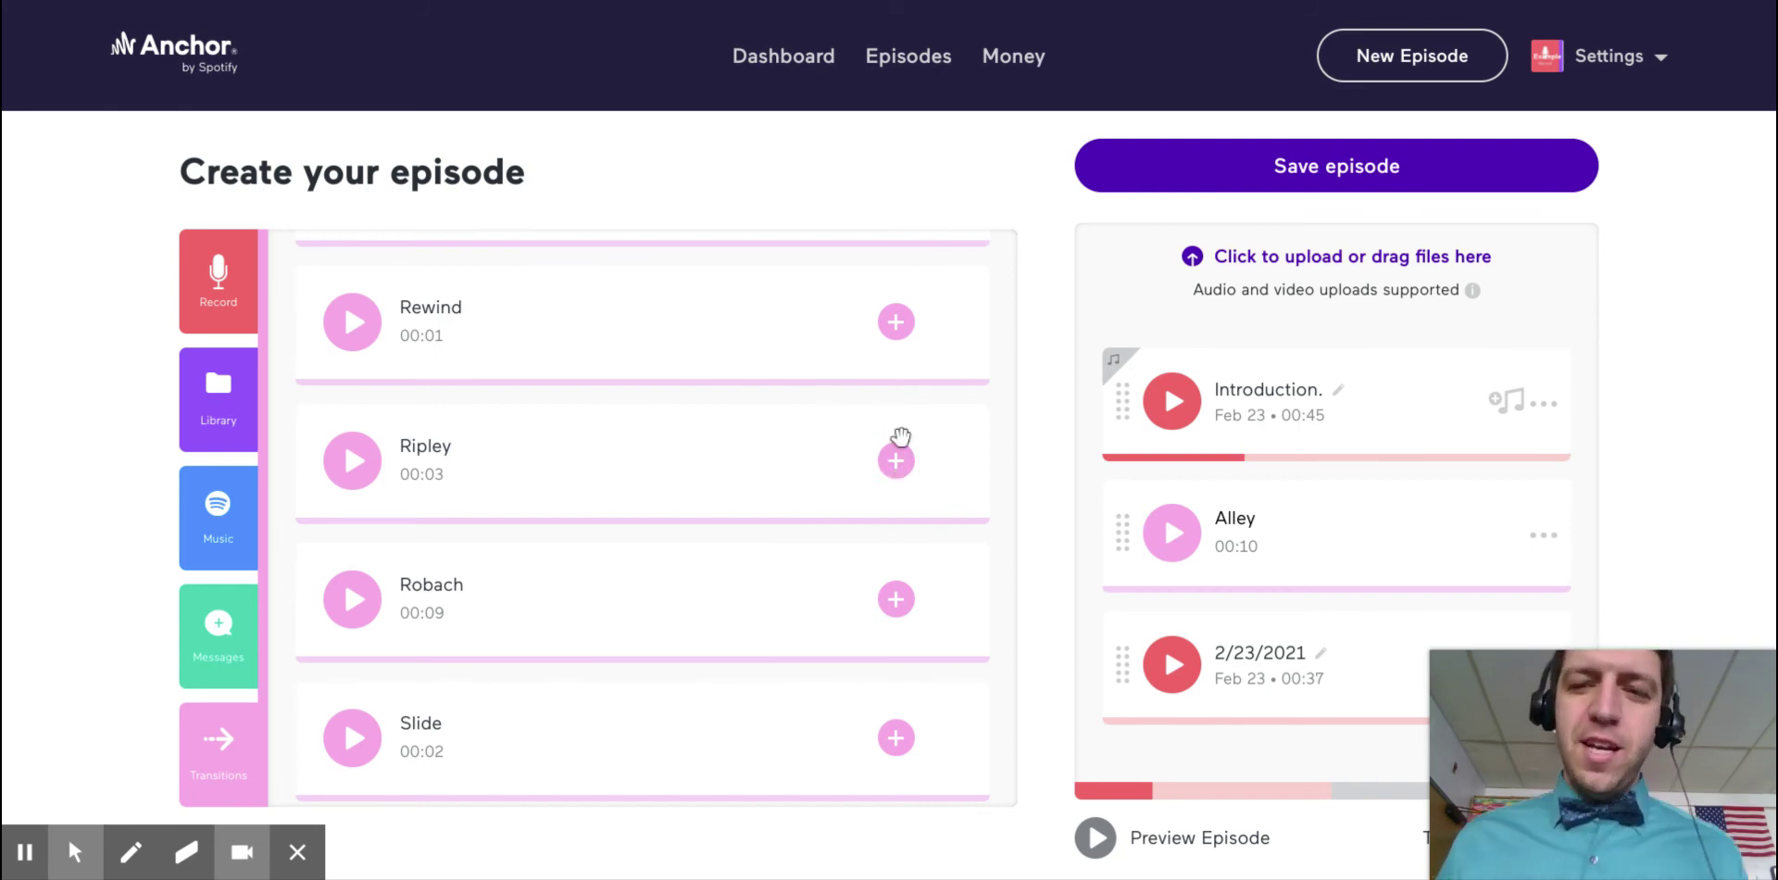
# - Save the episode and enter 'Example Title' as its title
pyautogui.click(1268, 176)
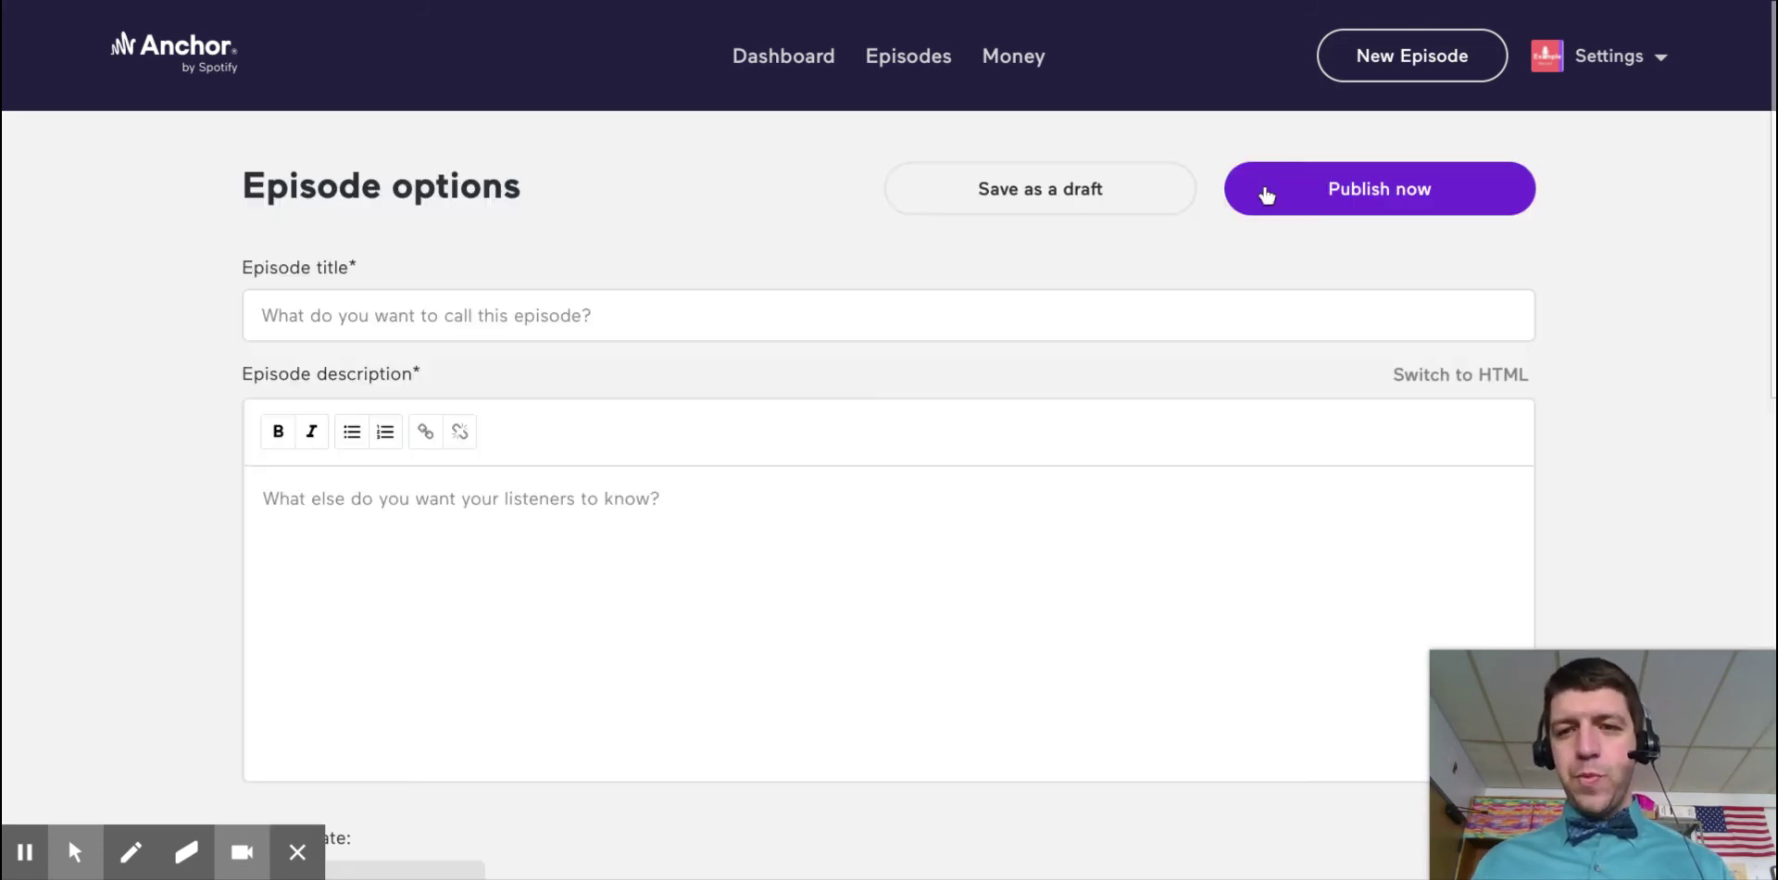
pyautogui.click(1033, 310)
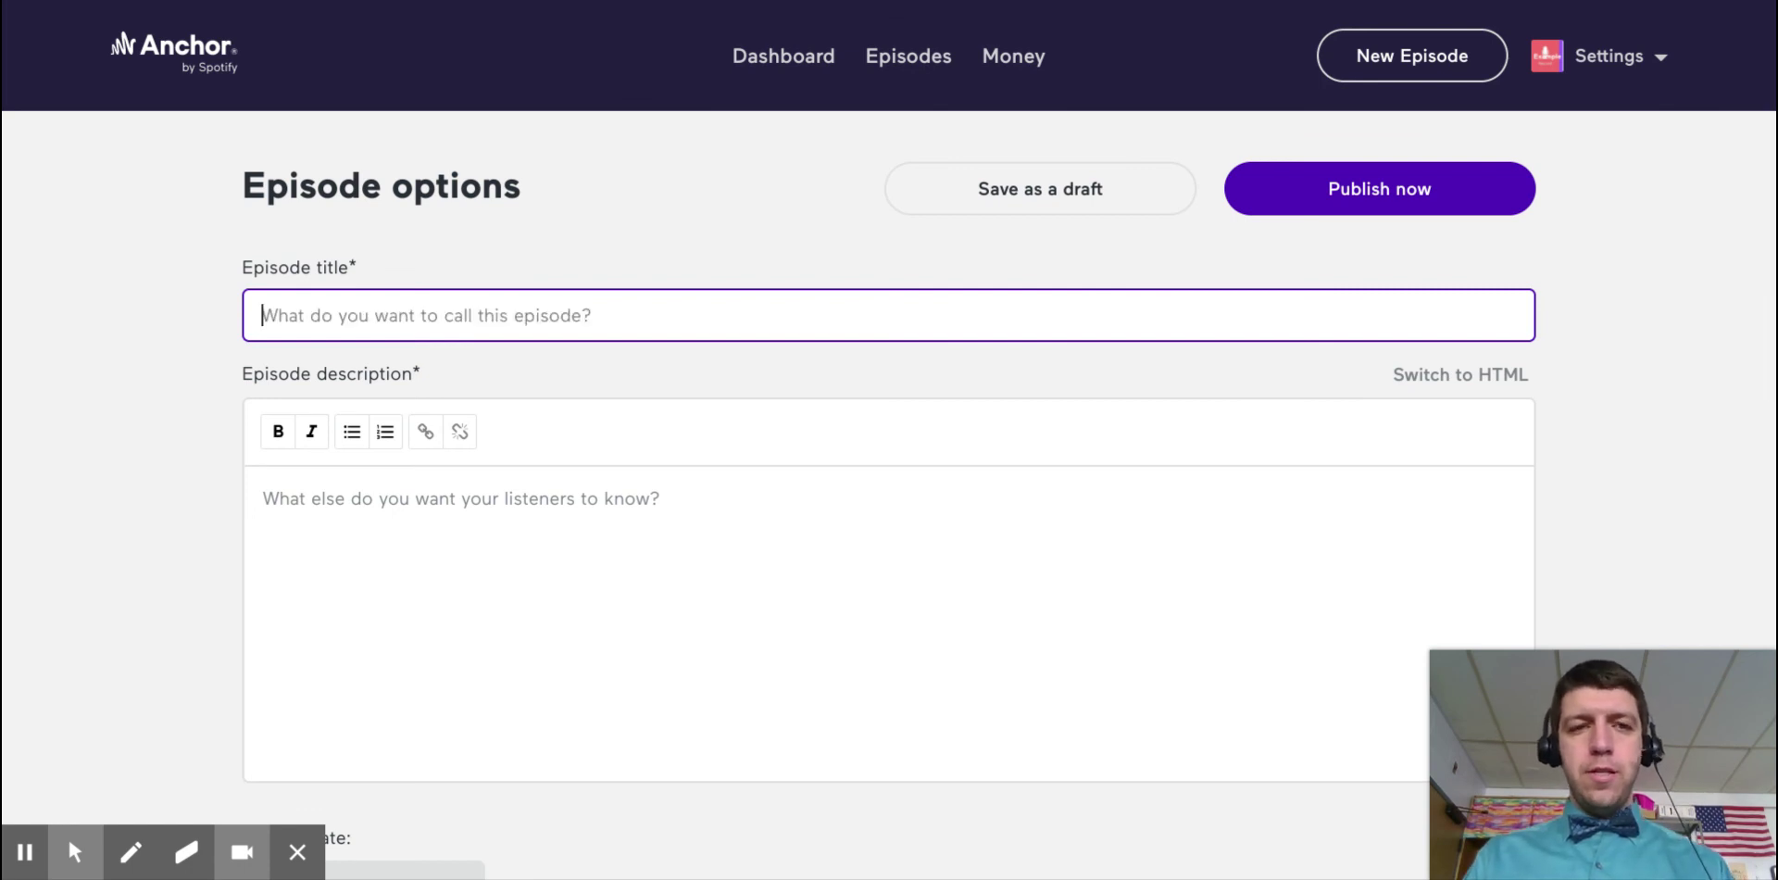
pyautogui.write('Example Ti')
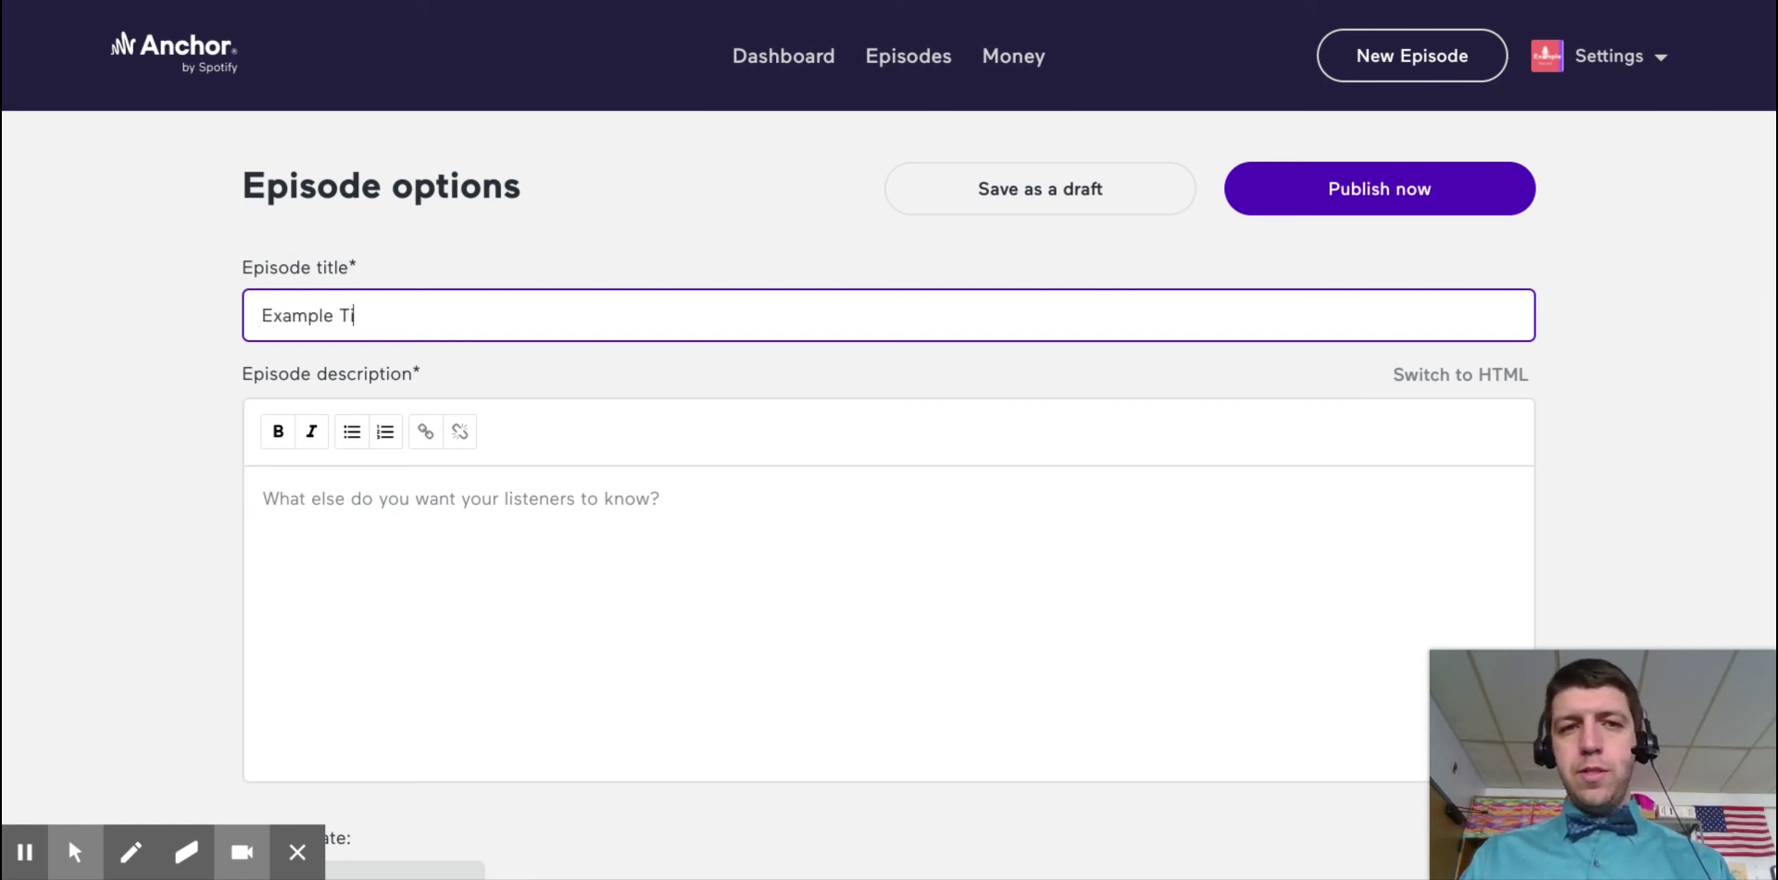
pyautogui.write('tp')
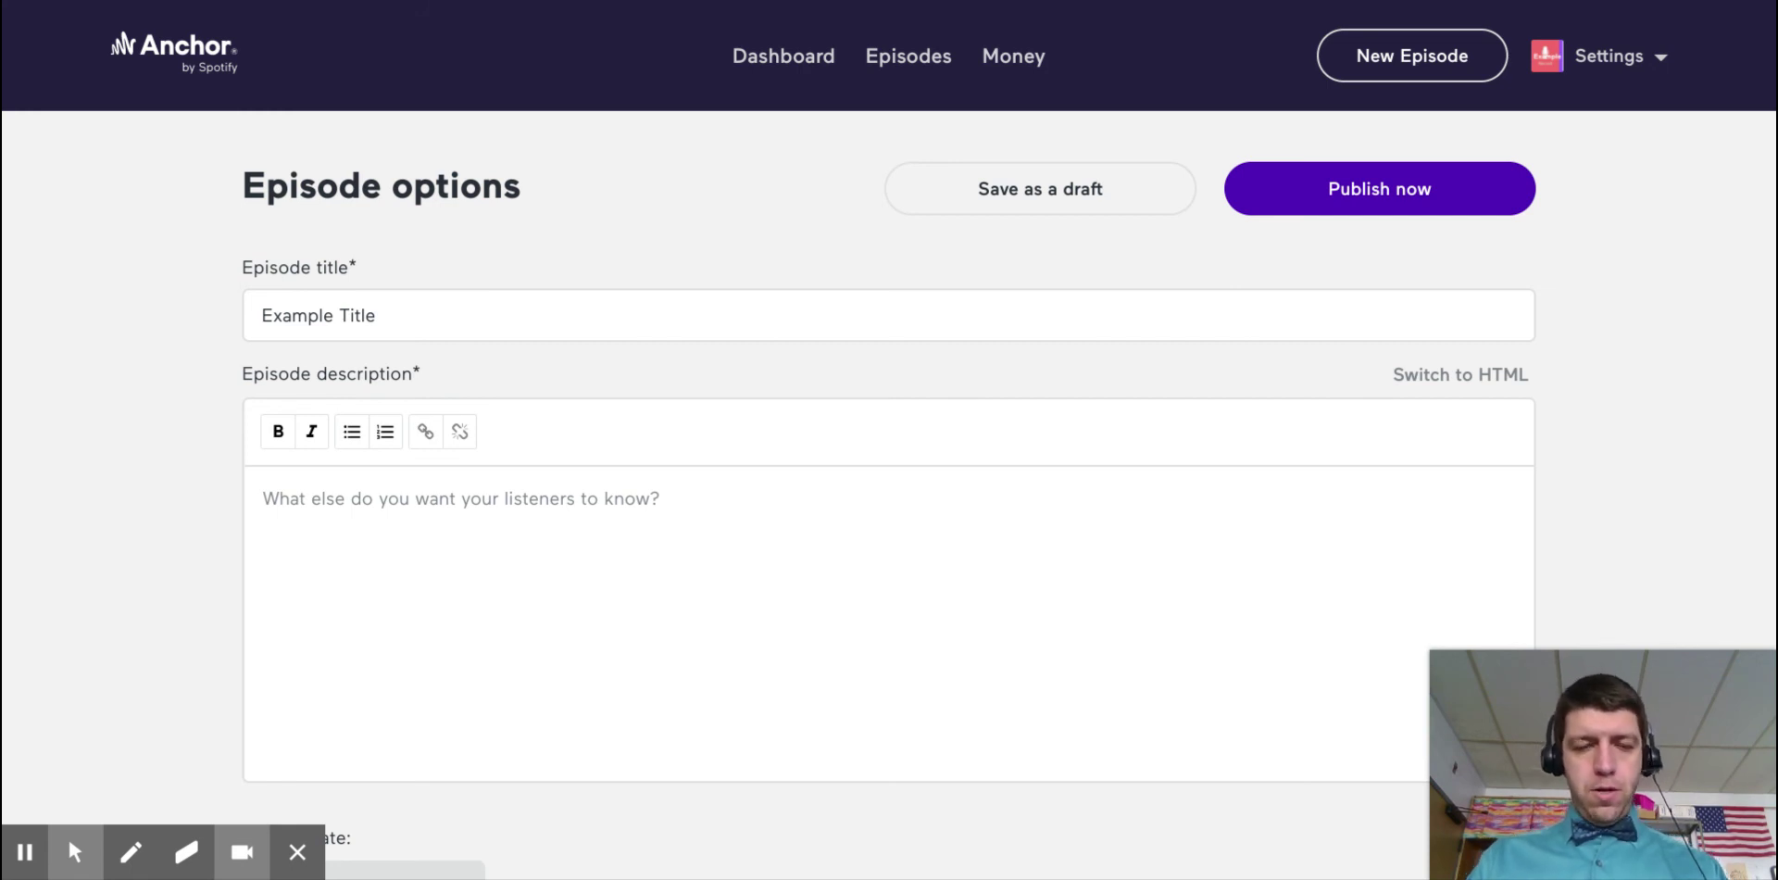
# - Write the episode description 'This episode is about.'
pyautogui.click(847, 491)
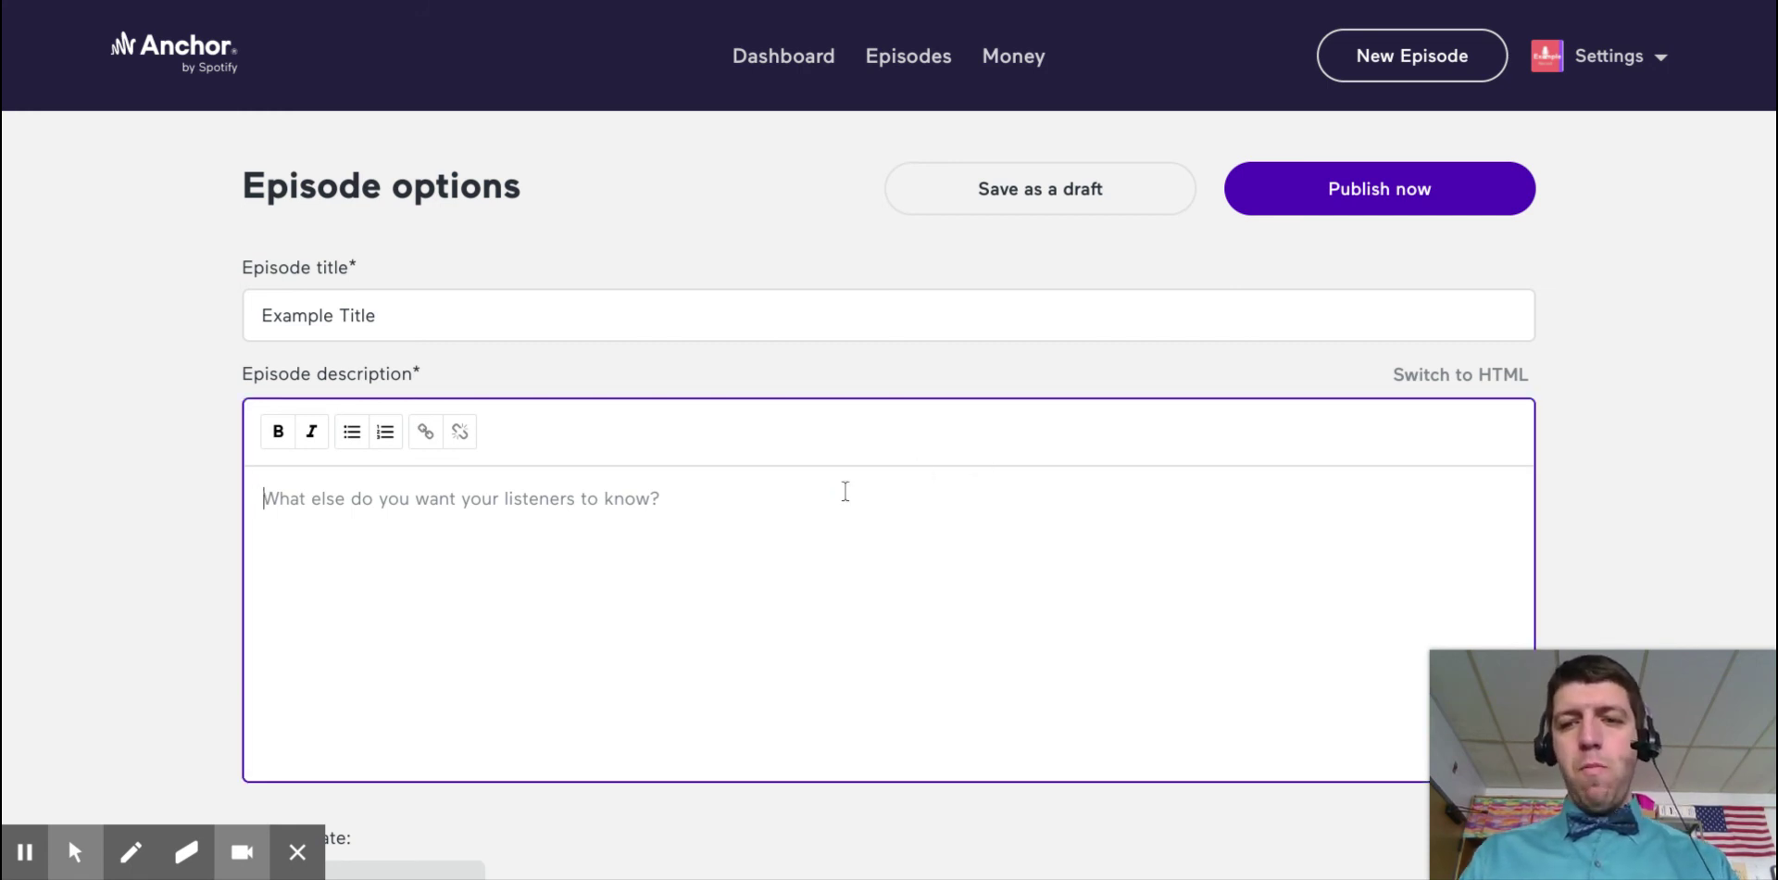
pyautogui.write('Th')
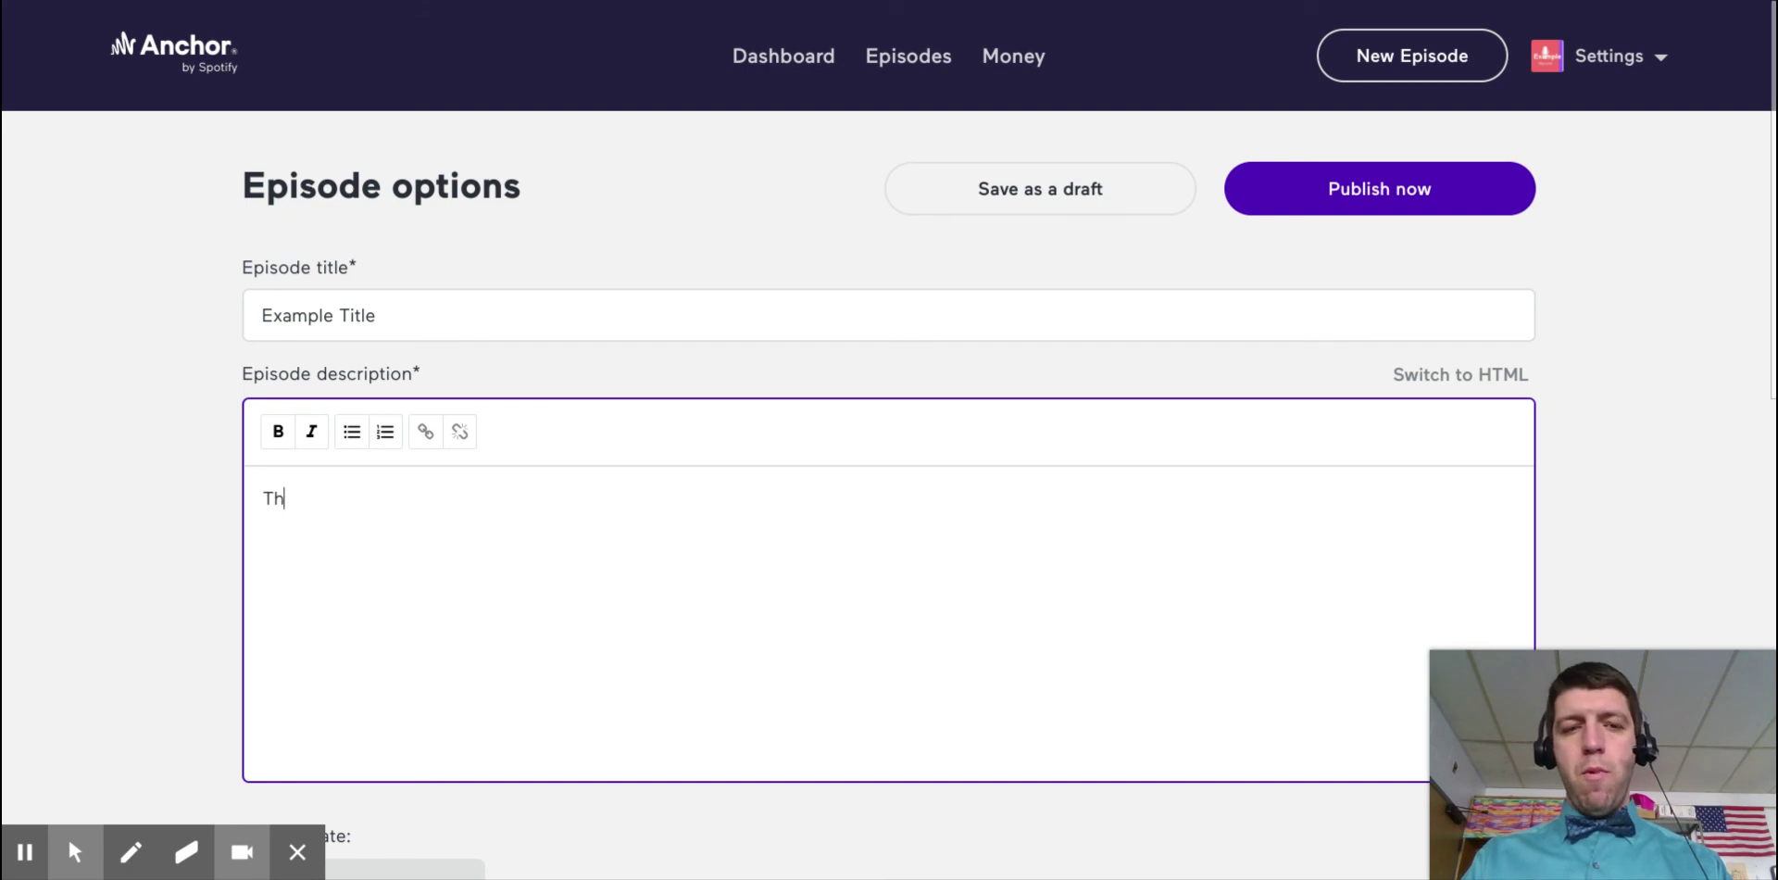
pyautogui.write('is episod')
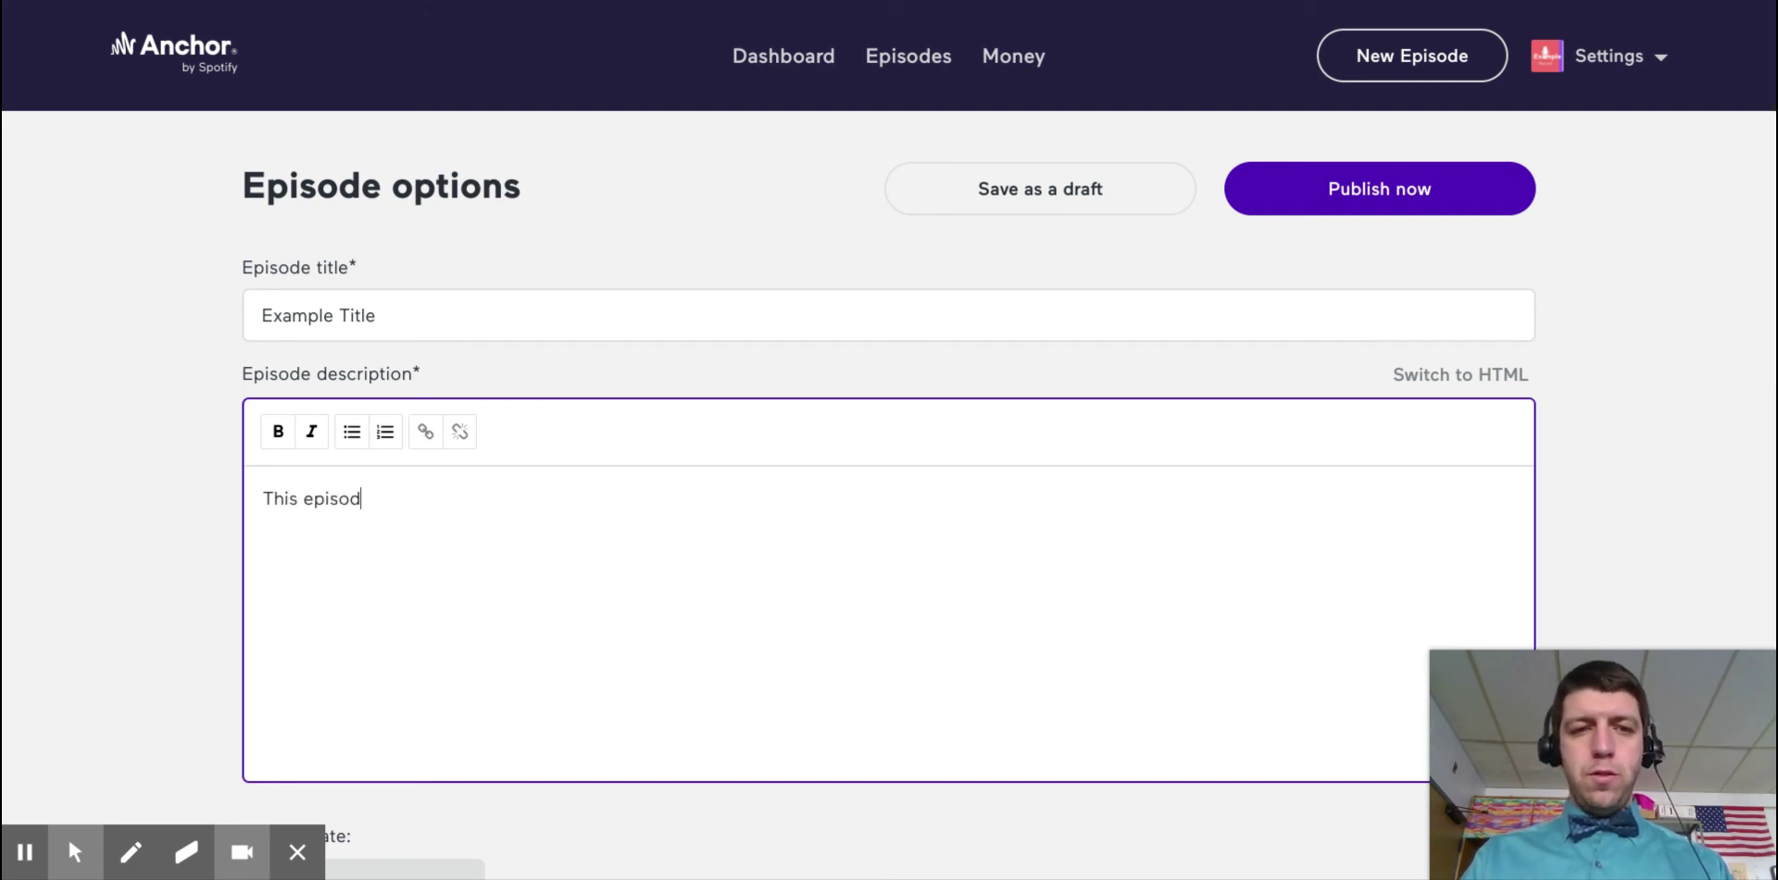
pyautogui.write(' is a')
pyautogui.press('BackSpace')
pyautogui.press('BackSpace')
pyautogui.press('BackSpace')
pyautogui.press('BackSpace')
pyautogui.press('BackSpace')
pyautogui.write('e')
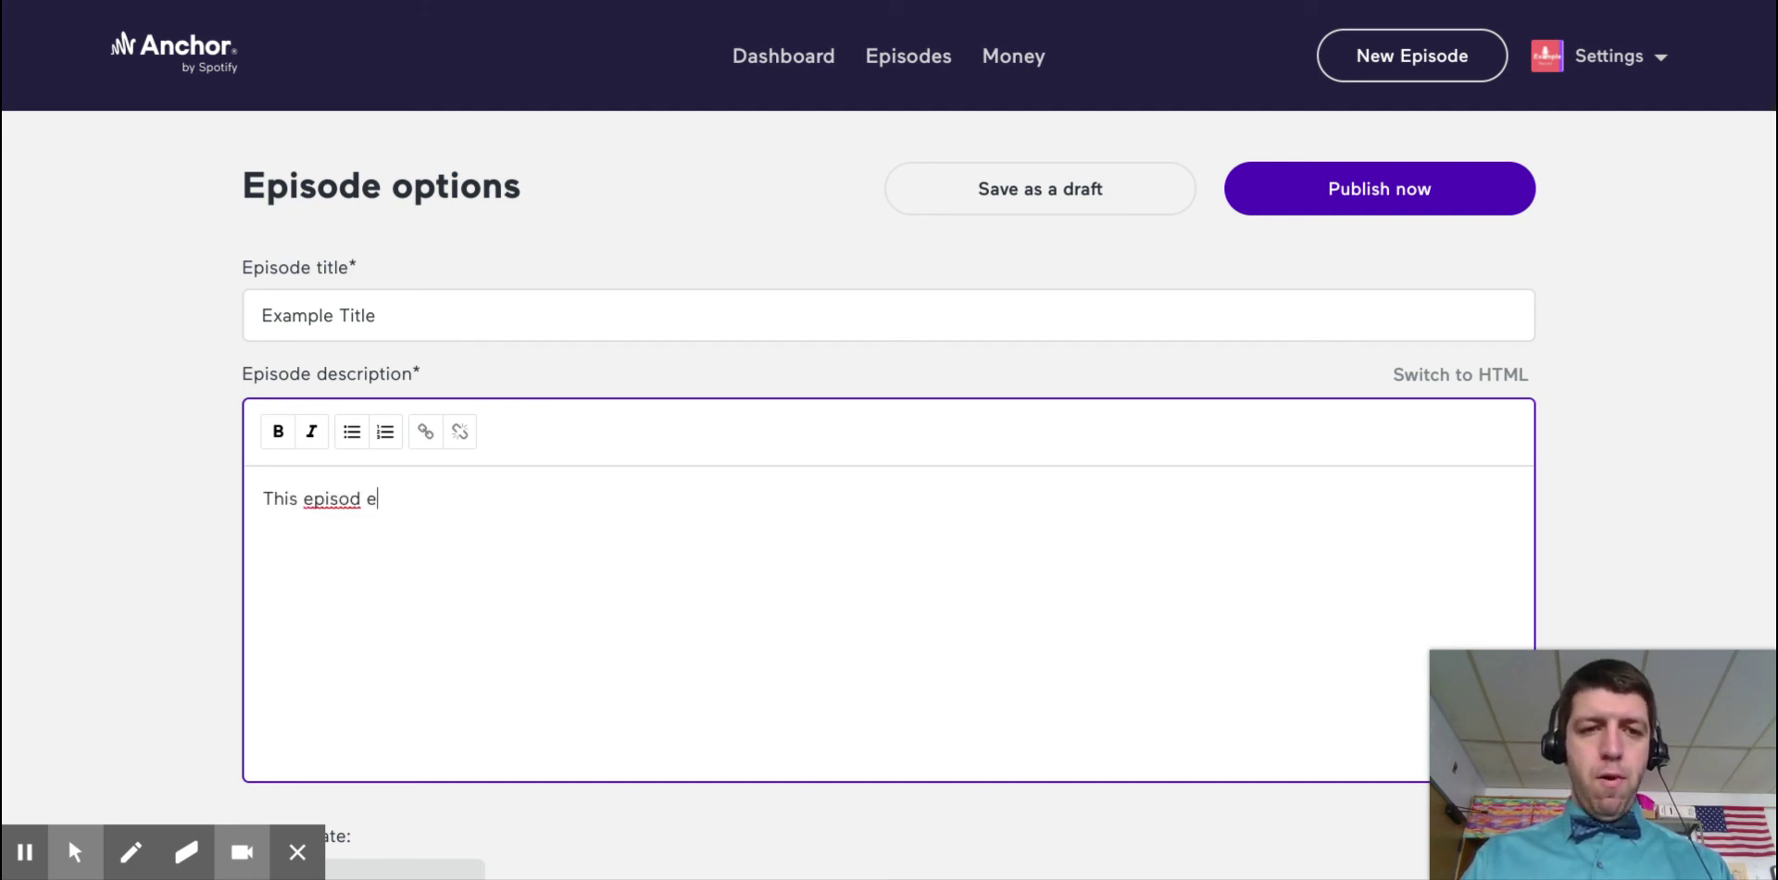
pyautogui.write(' is ba')
pyautogui.press('BackSpace')
pyautogui.press('BackSpace')
pyautogui.write('about')
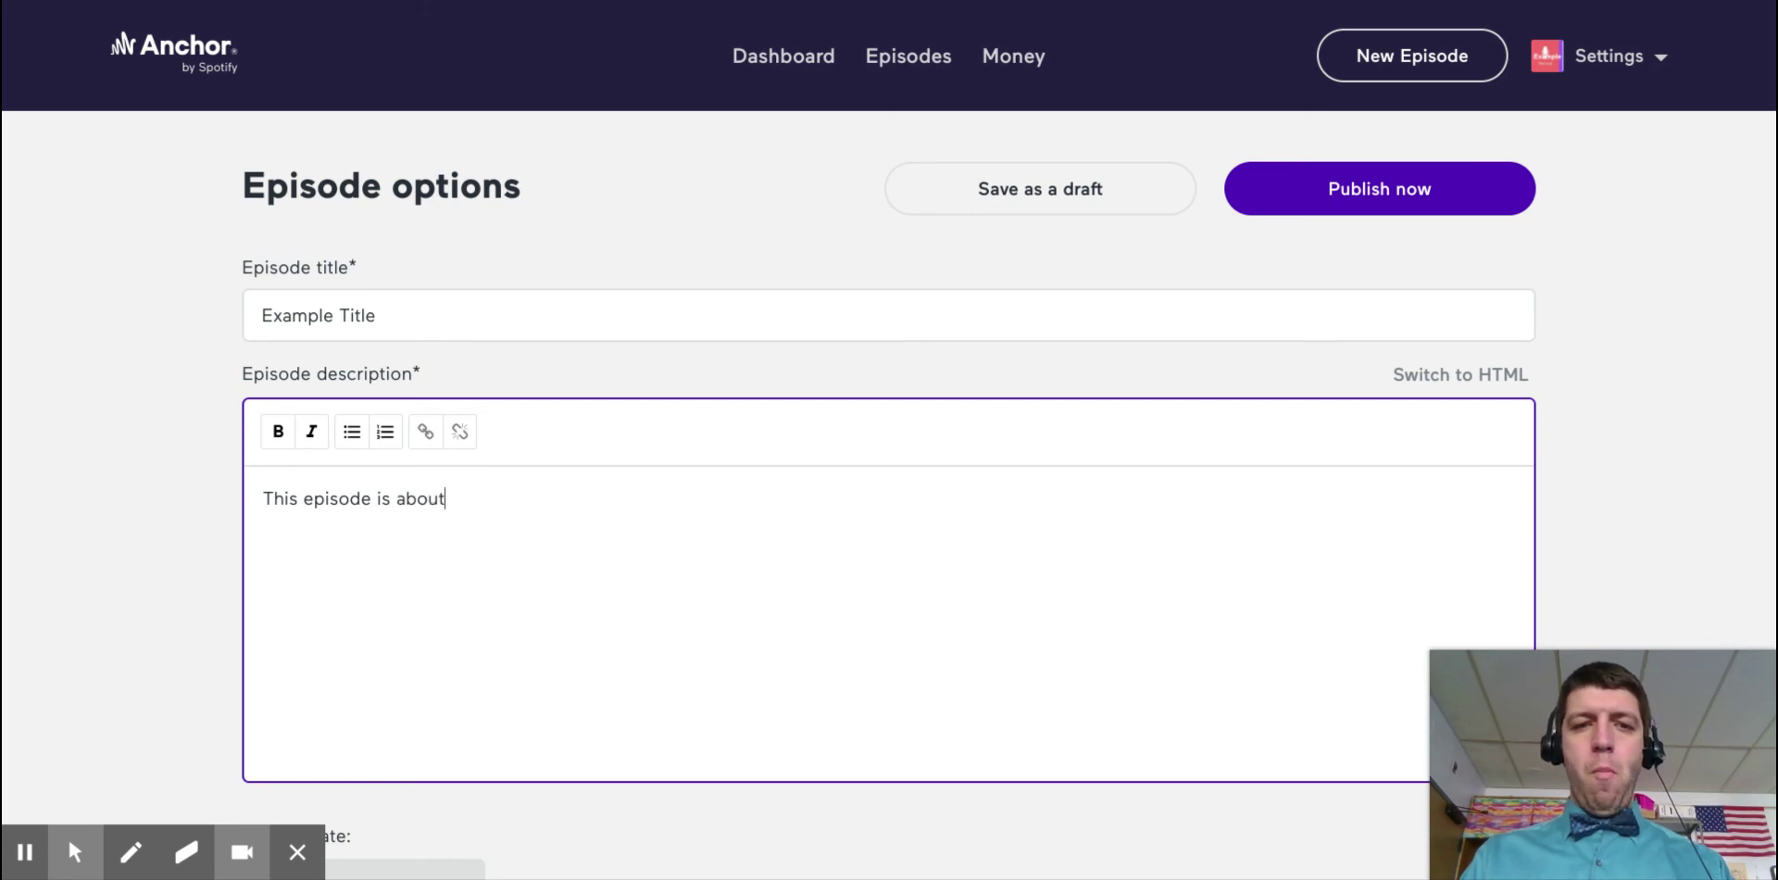
pyautogui.write('.')
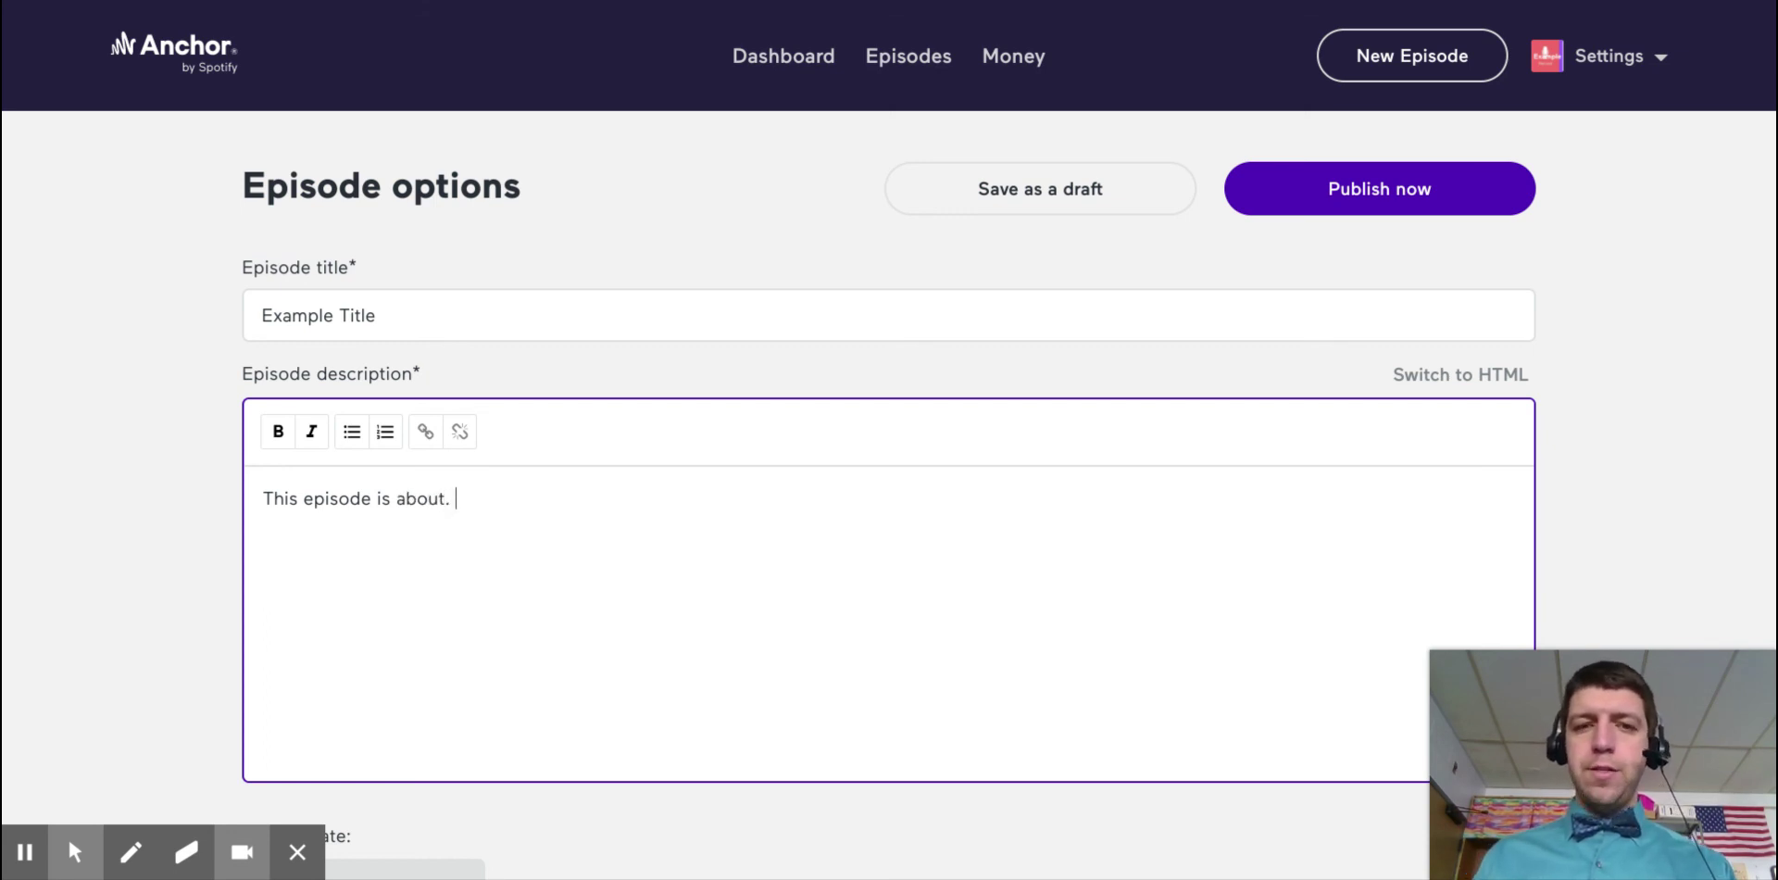
pyautogui.scroll(-1, 1556, 268)
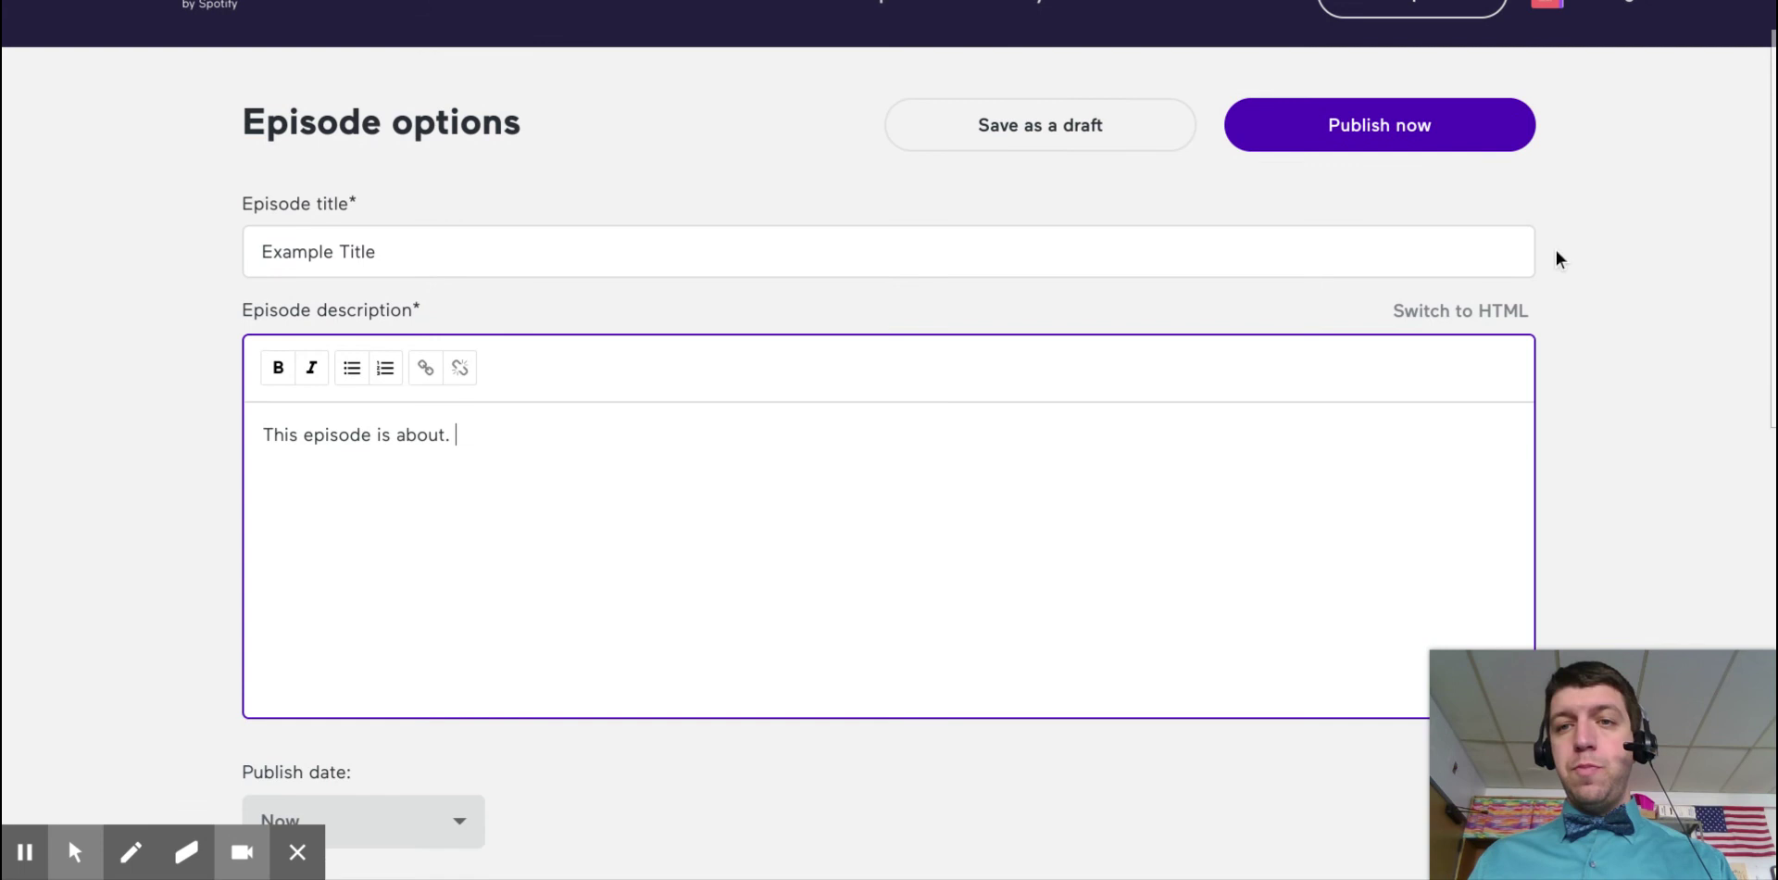
# - Publish 'Example Title' immediately and copy the published episode's shareable link
pyautogui.click(1484, 130)
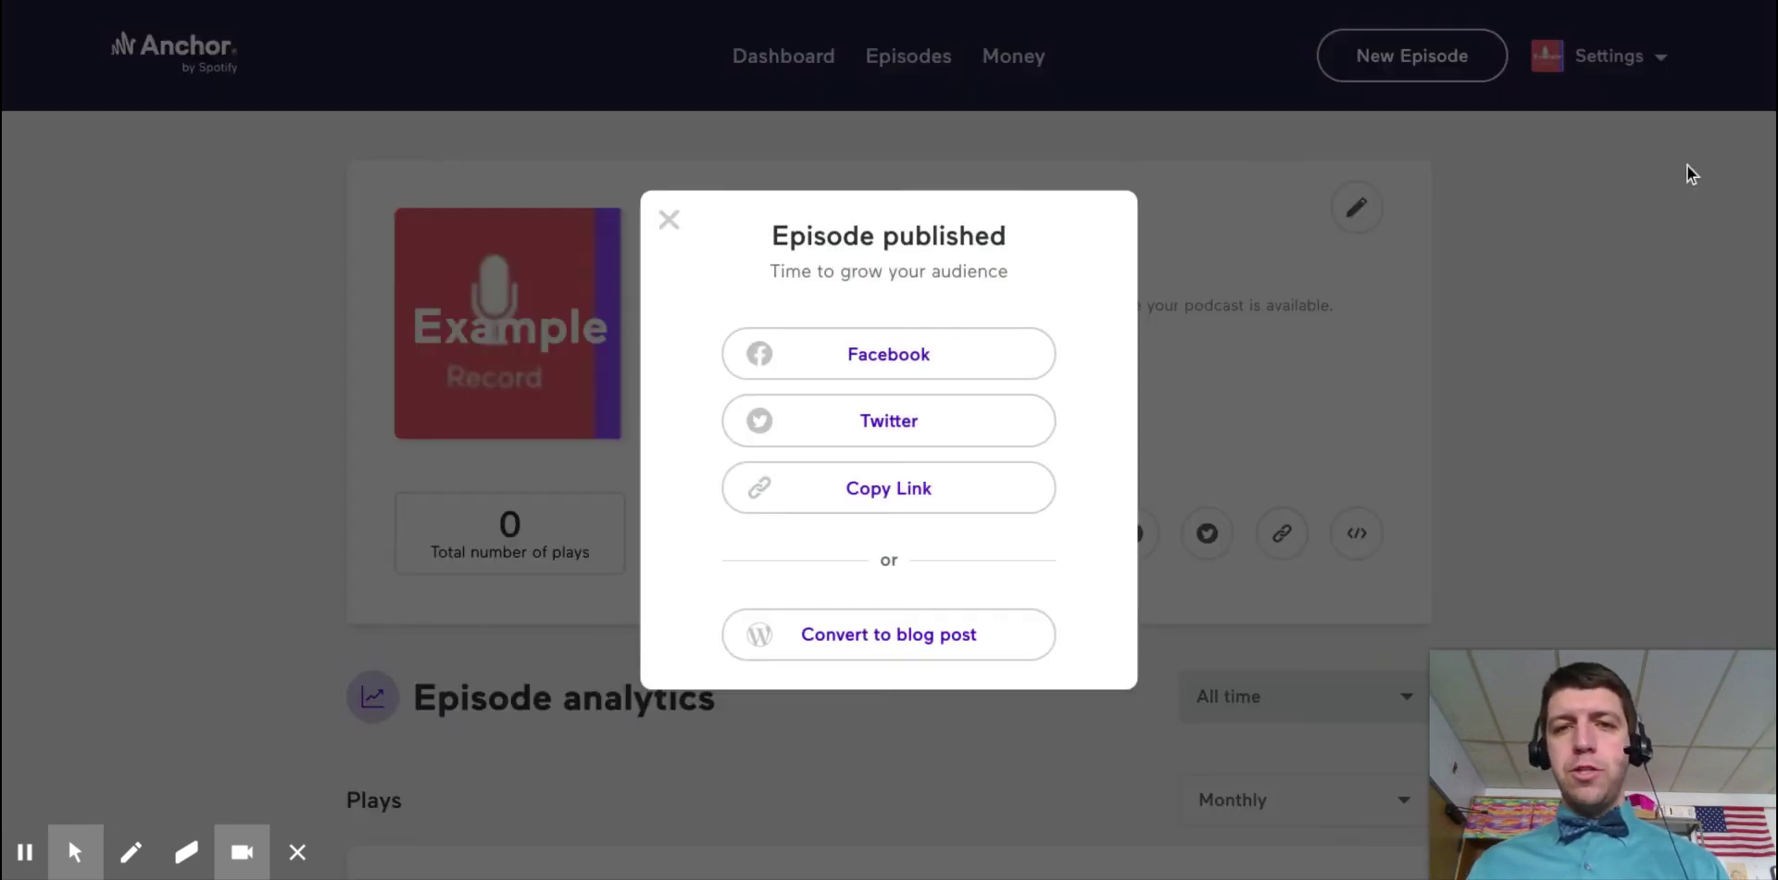
pyautogui.click(920, 505)
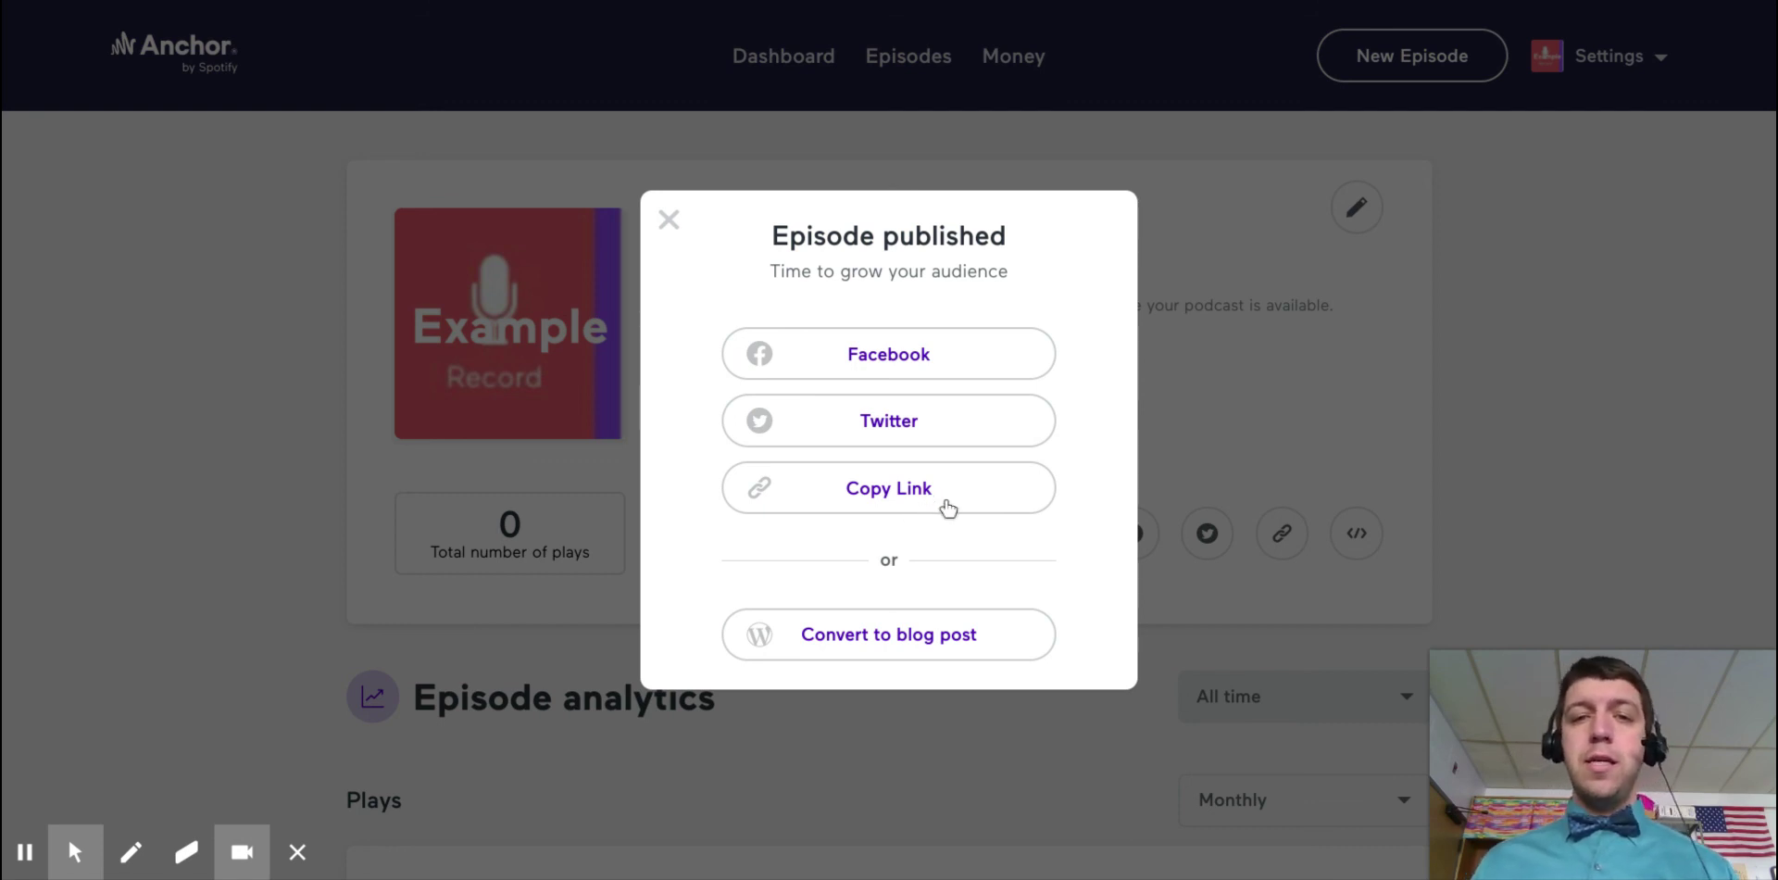
pyautogui.click(670, 220)
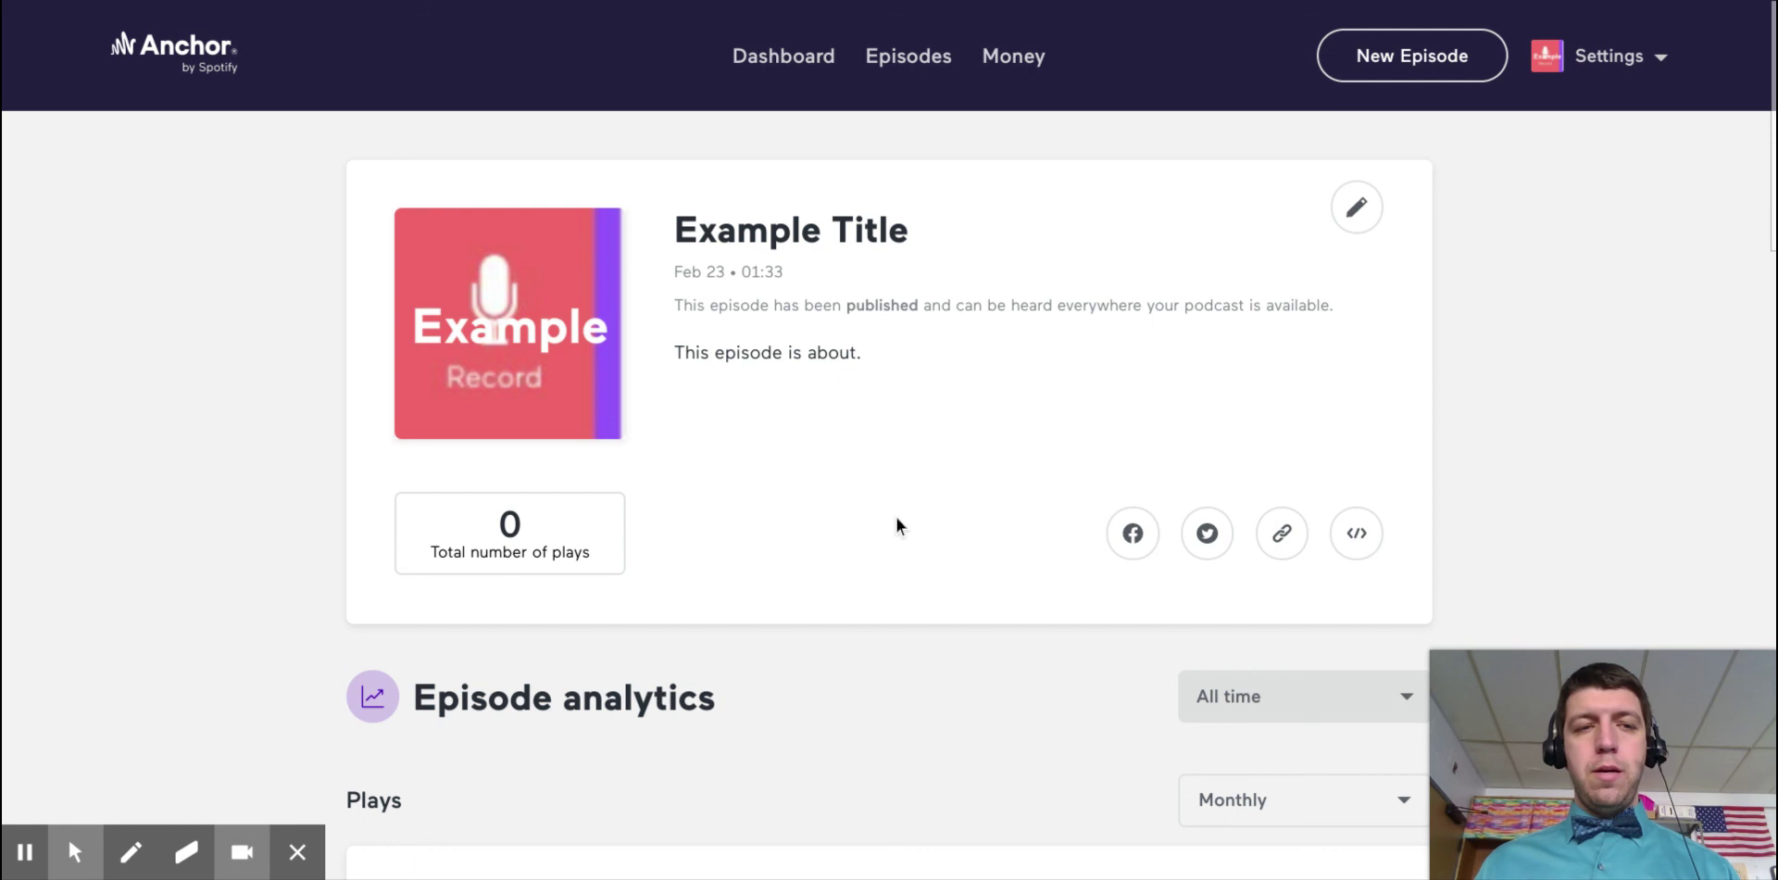
pyautogui.scroll(-3, 787, 440)
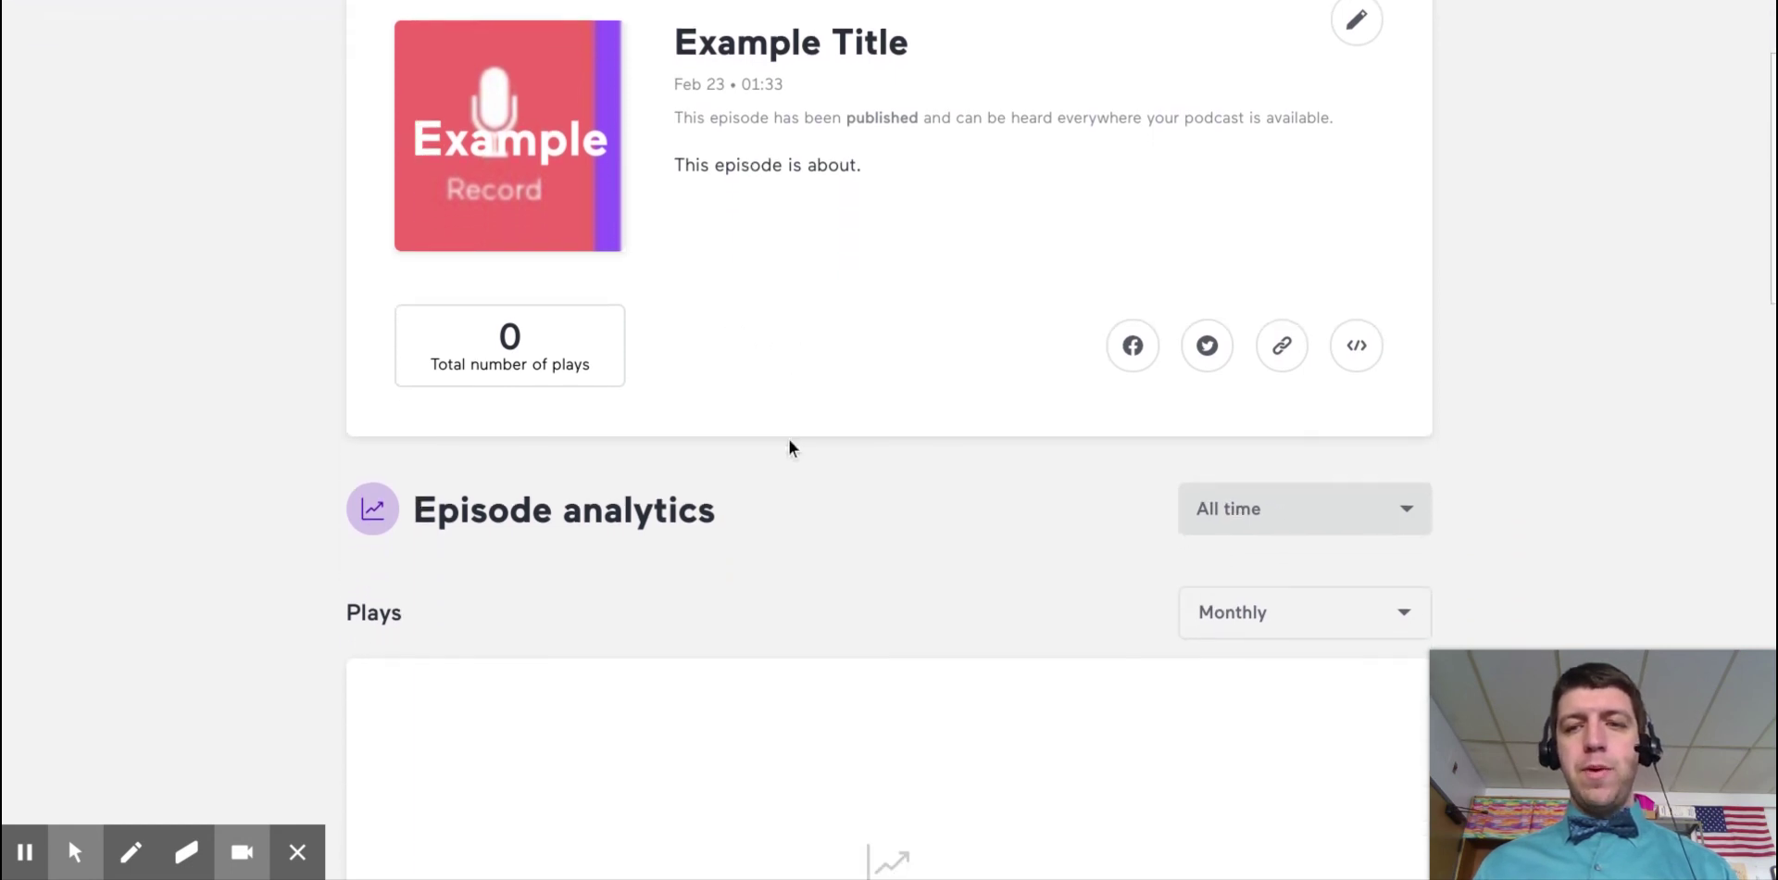
pyautogui.scroll(3, 787, 440)
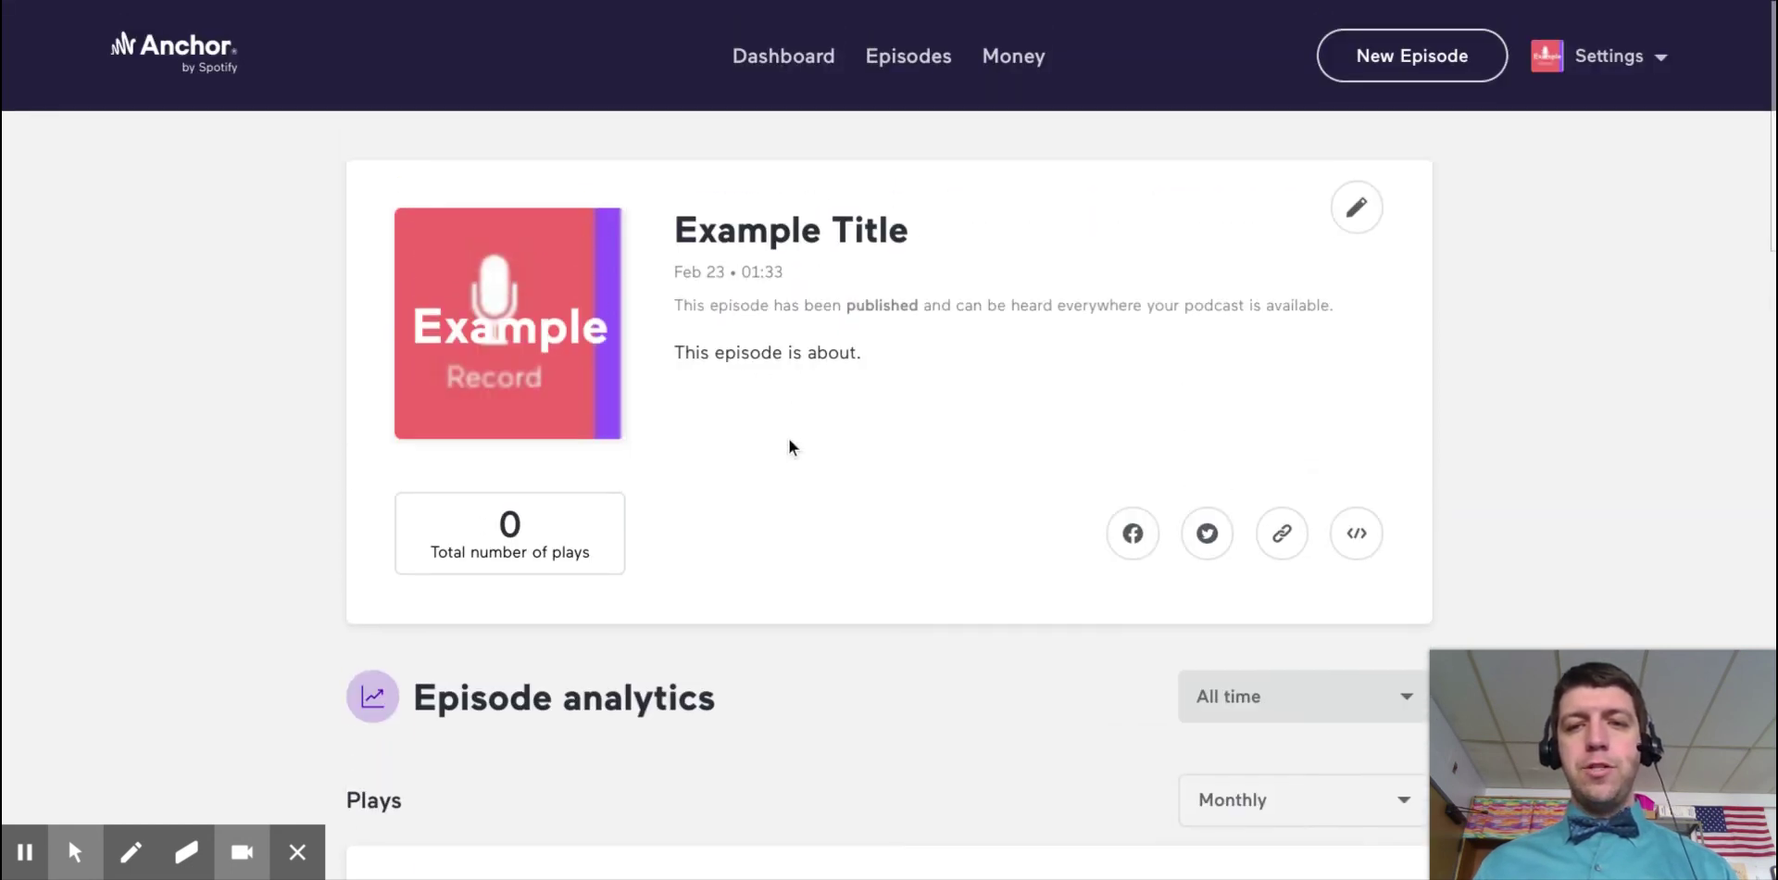
pyautogui.click(1281, 533)
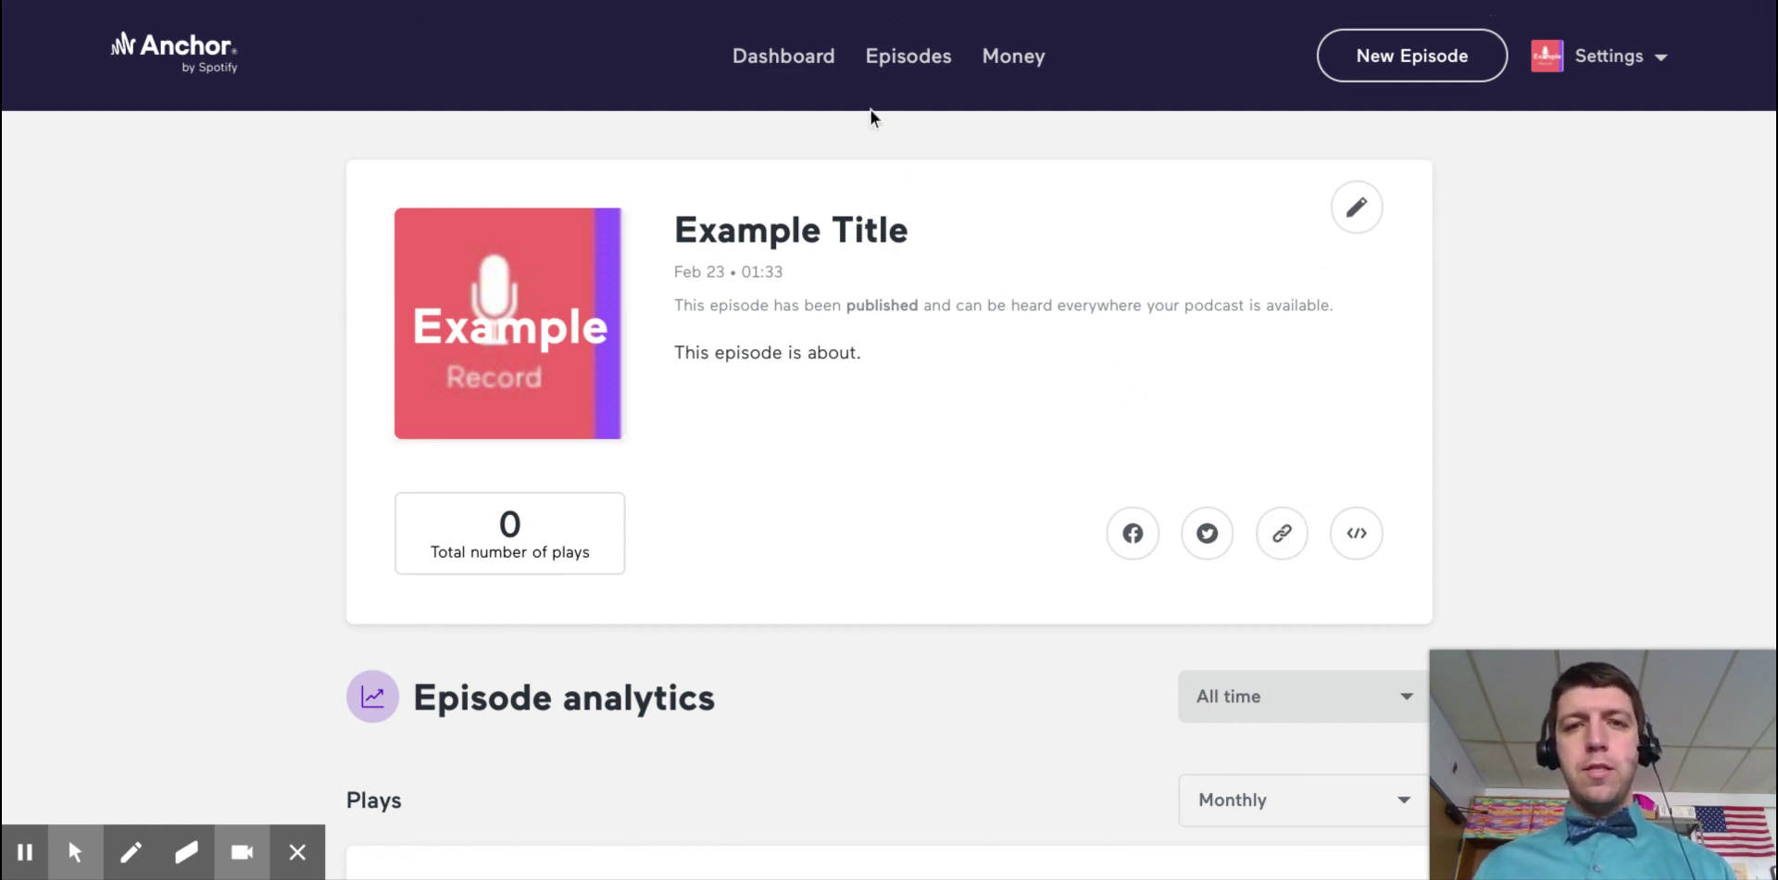
# - Open the Episodes list and view, then close, the action menus for 'Example Title' and 'Example'
pyautogui.click(887, 74)
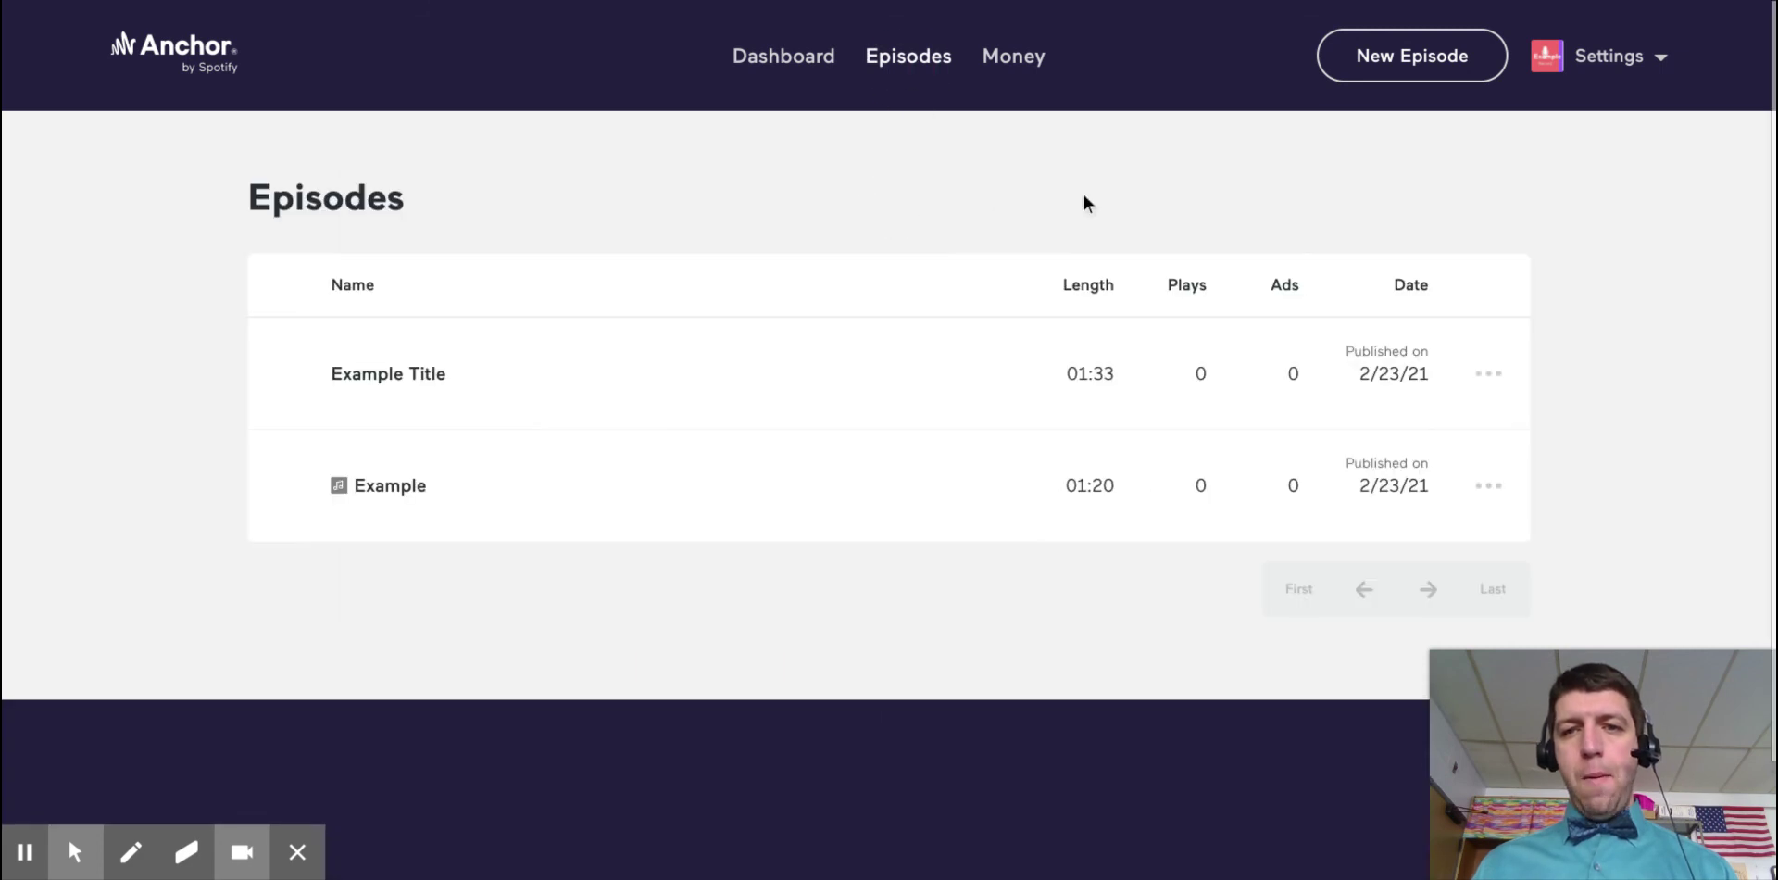
pyautogui.scroll(-1, 1085, 204)
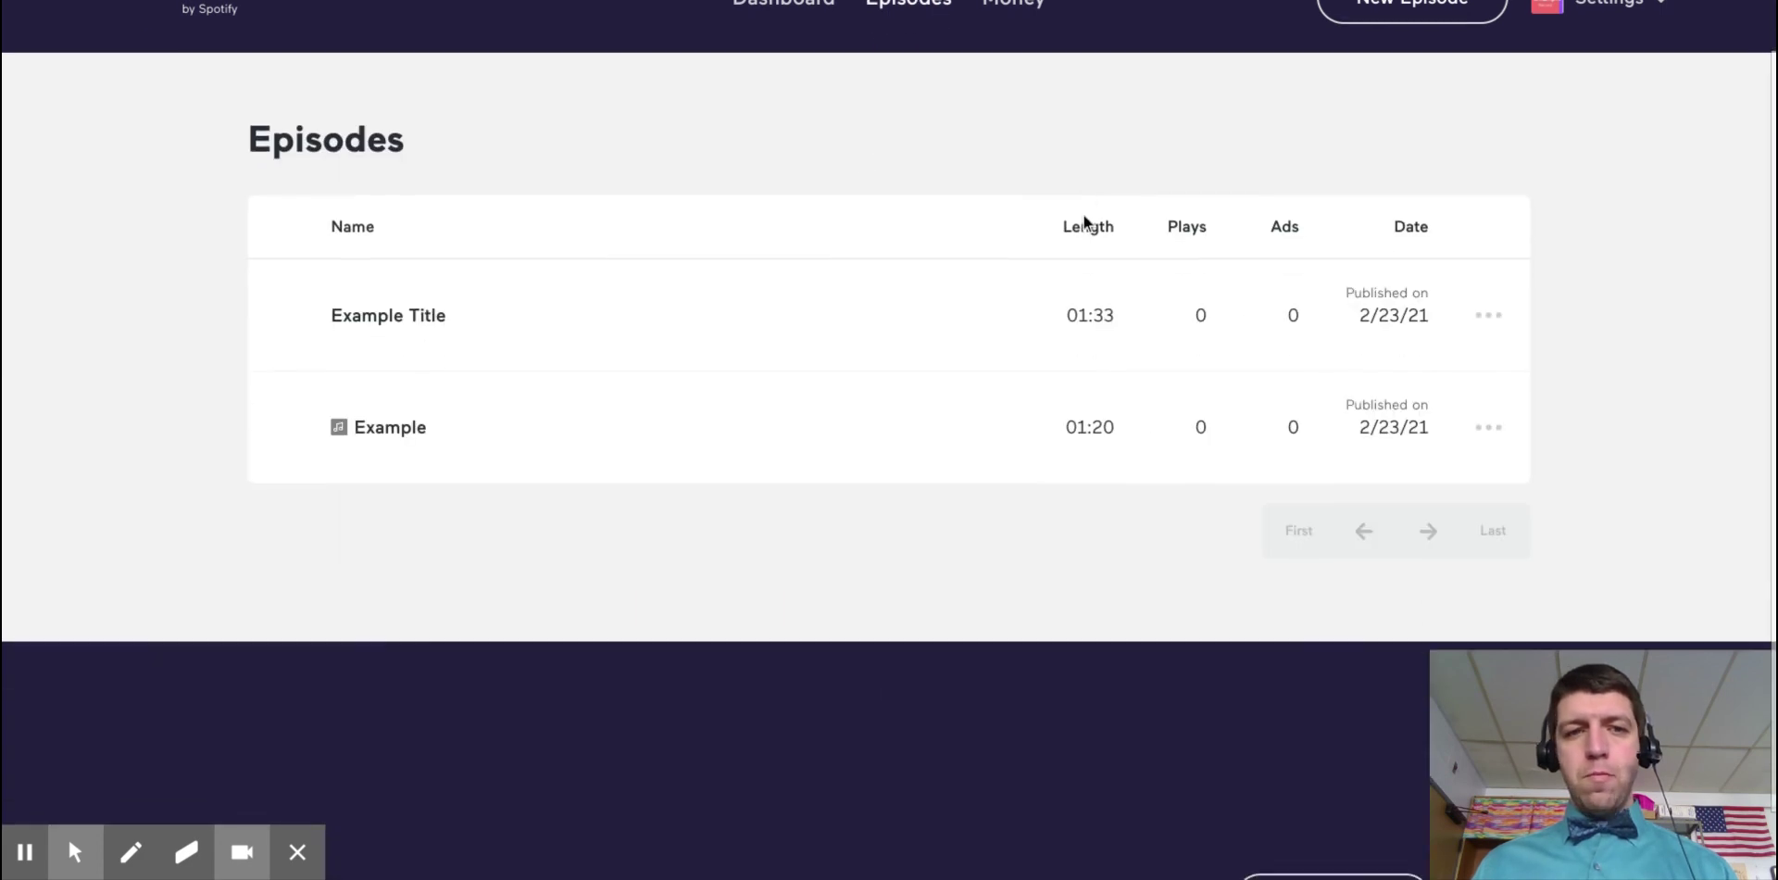
pyautogui.click(1488, 317)
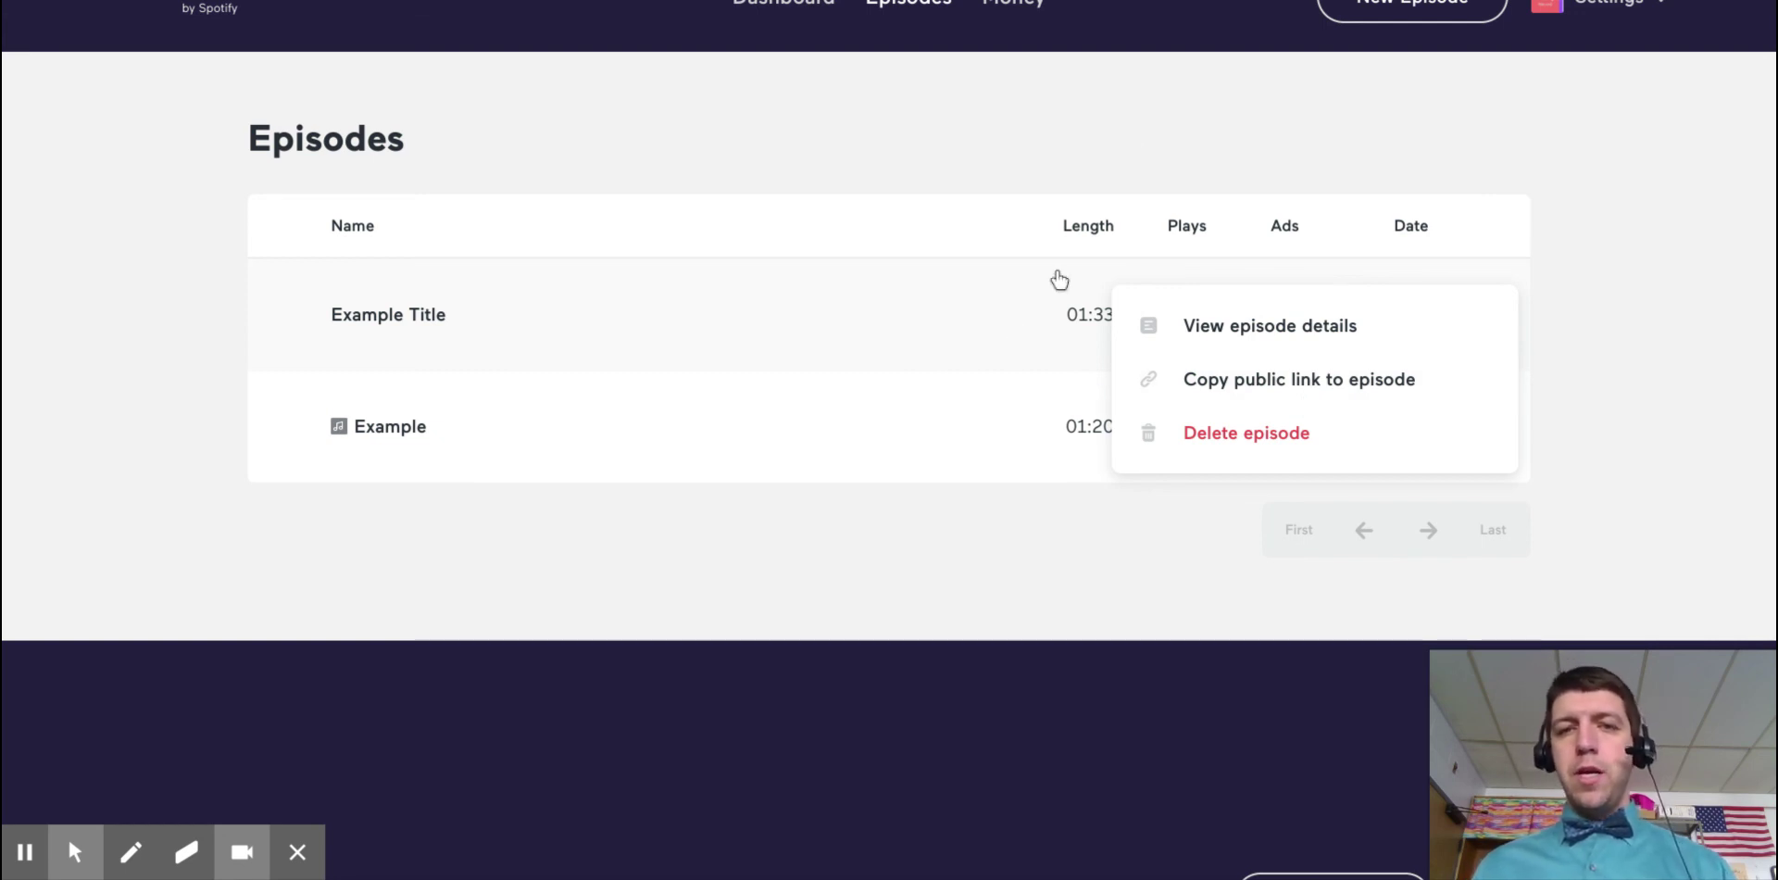
pyautogui.click(1118, 151)
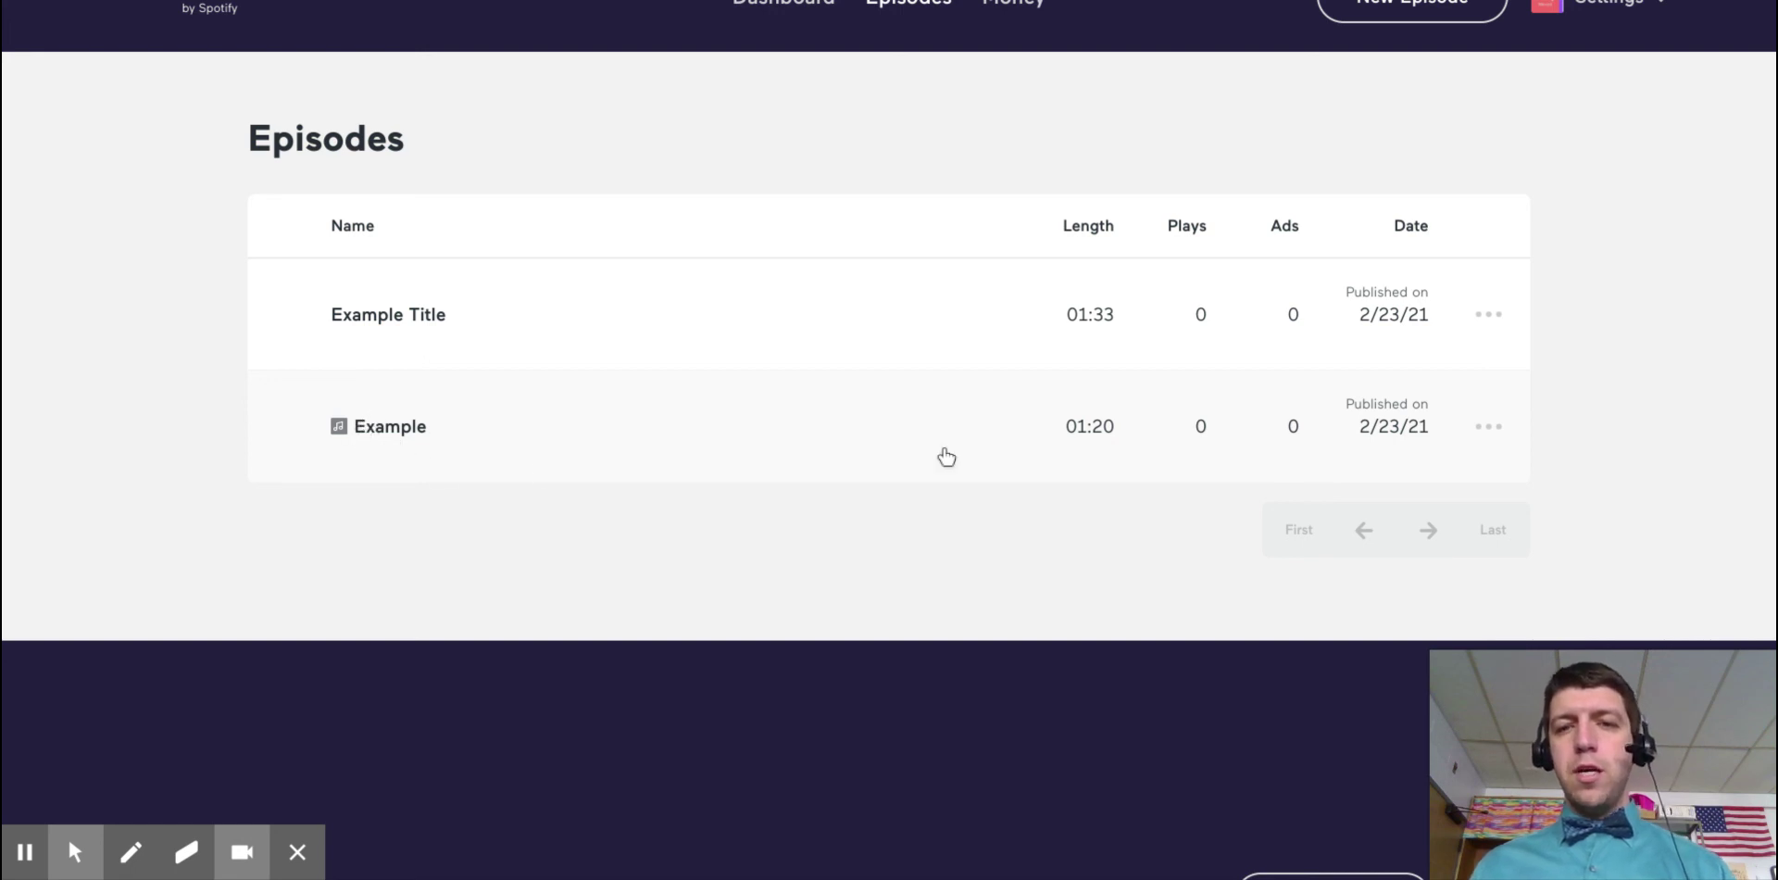
pyautogui.click(1489, 428)
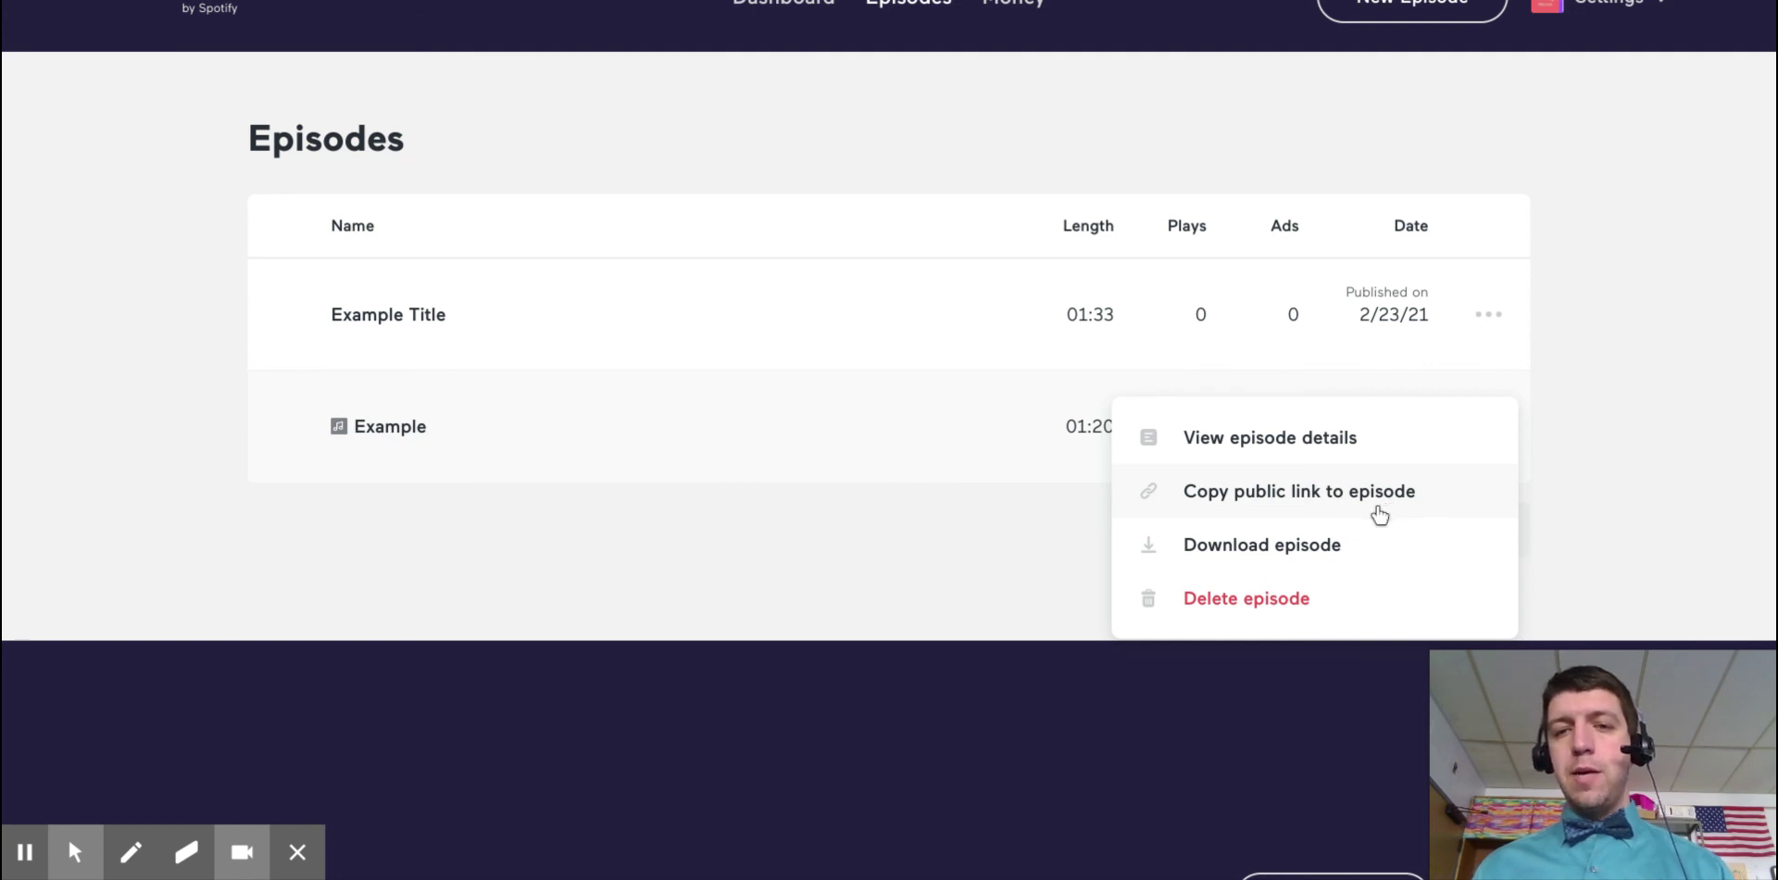
pyautogui.click(1656, 480)
pyautogui.scroll(1, 1659, 480)
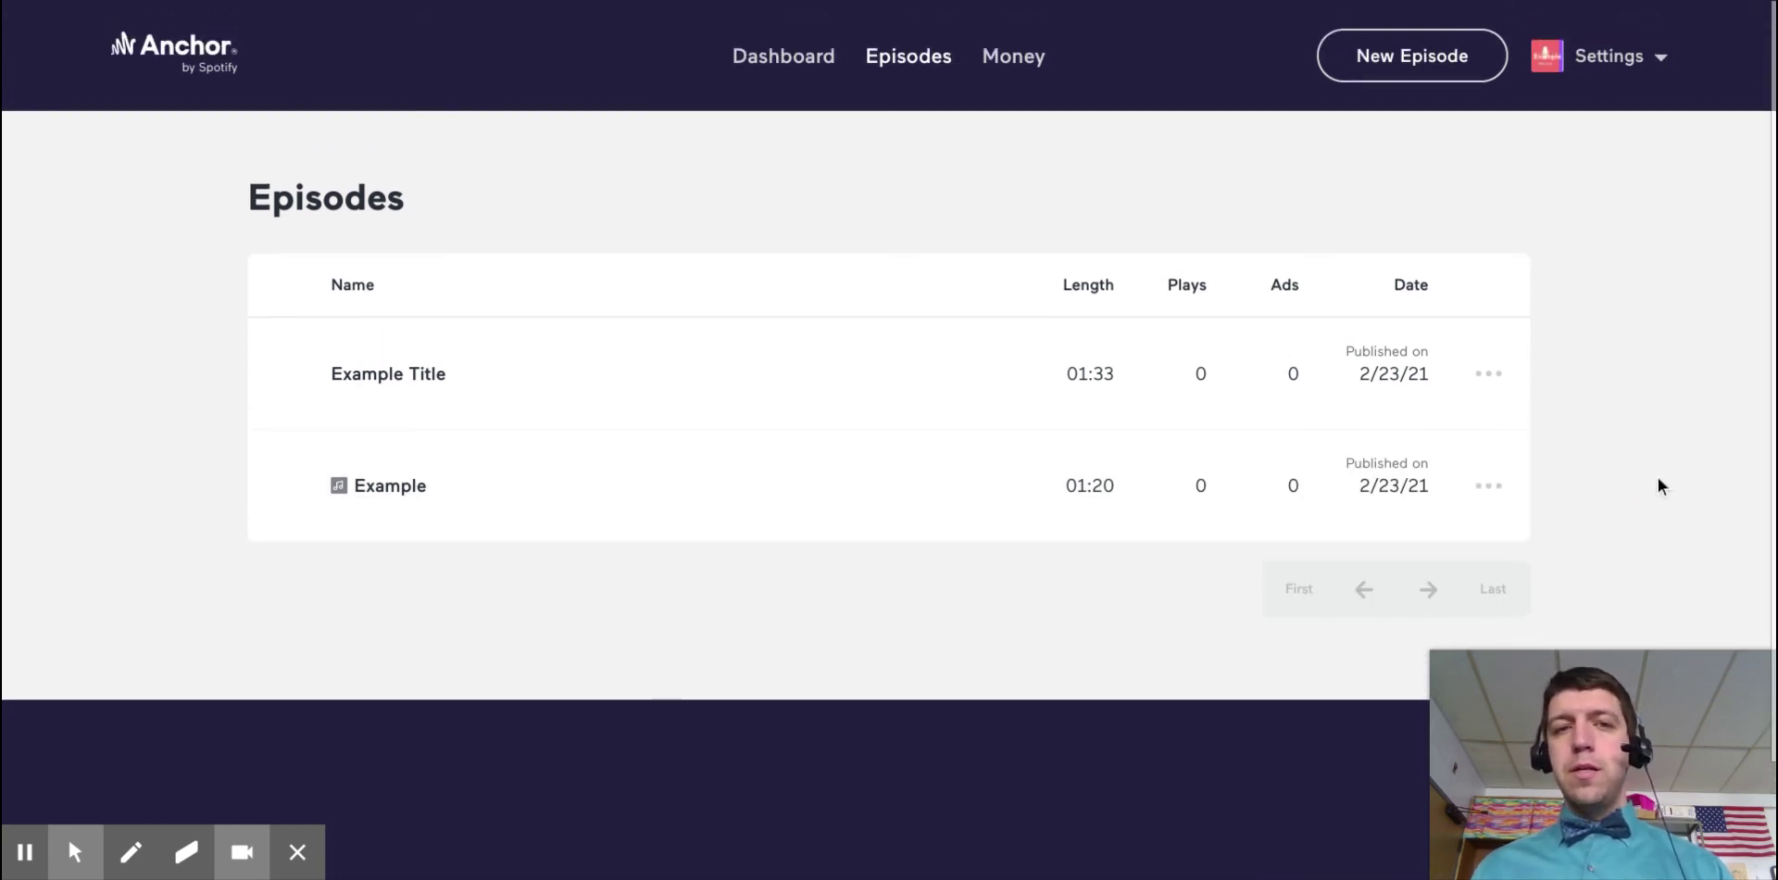